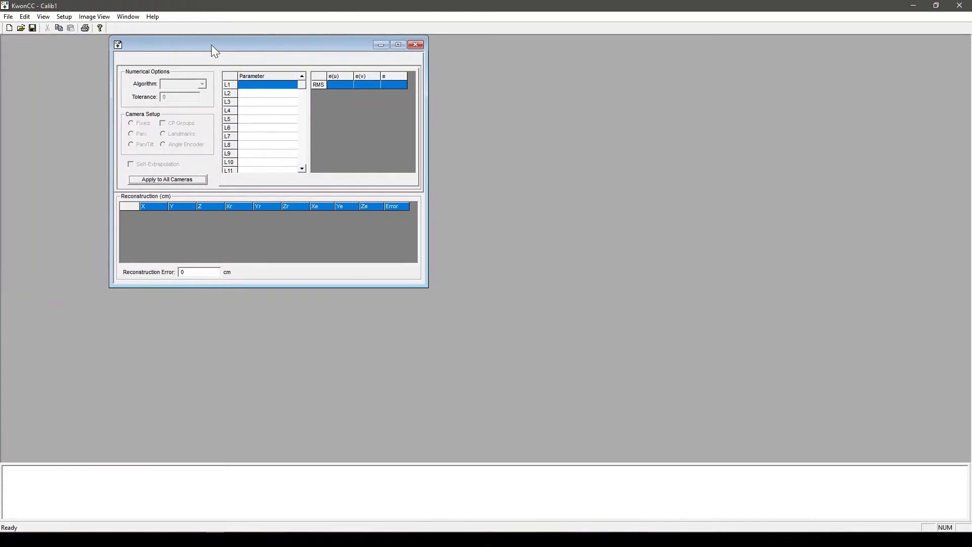
Step: Open the calibration template setup and add two cameras, Cam 0 and Cam 1, to the camera list
left_click(212, 64)
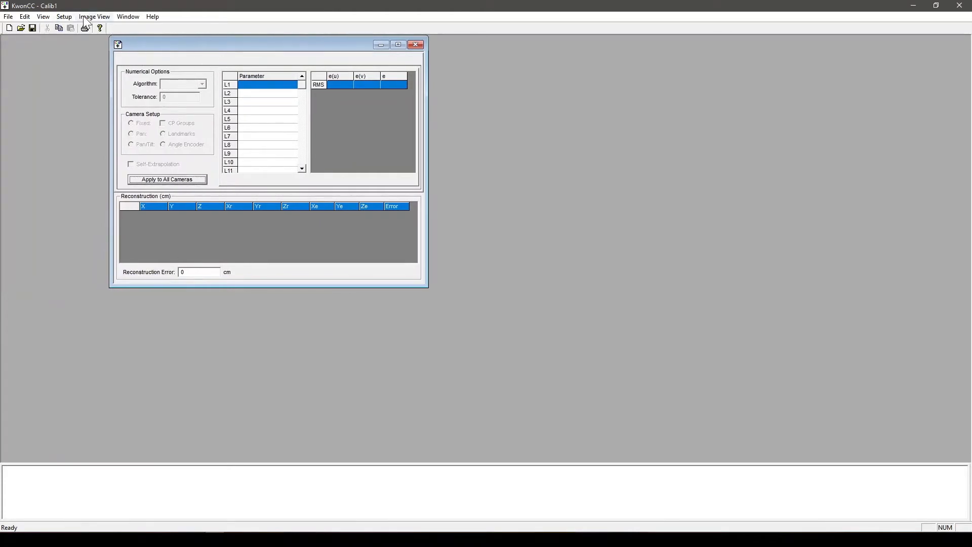
left_click(66, 18)
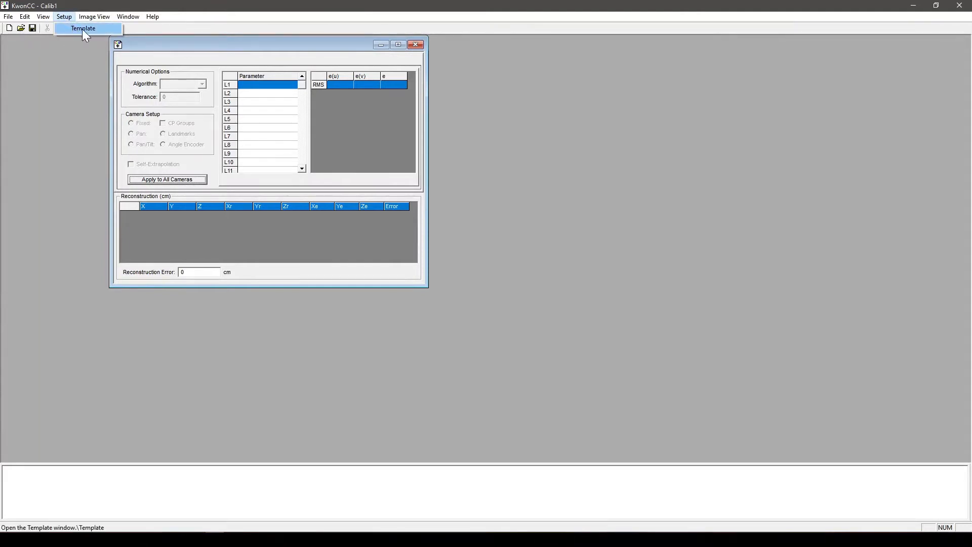
left_click(82, 29)
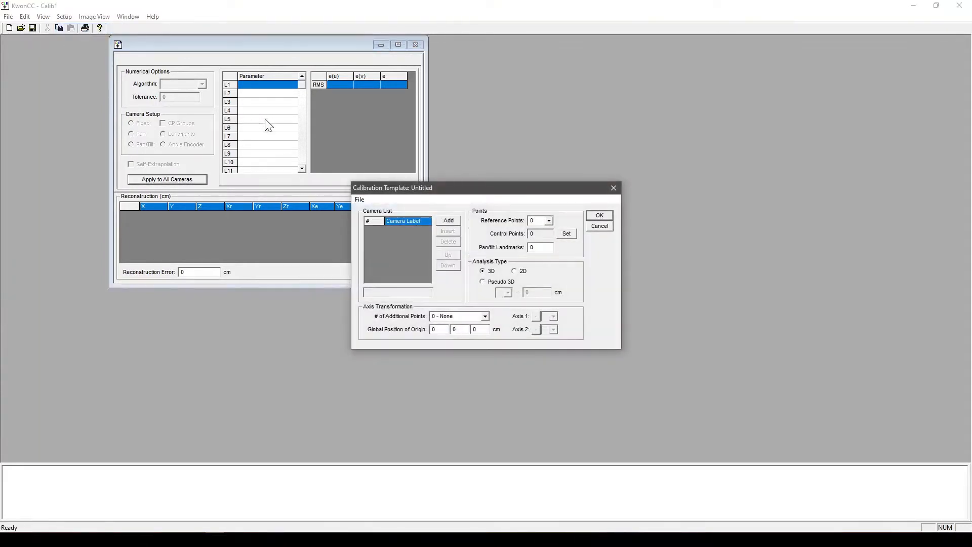
left_click(454, 222)
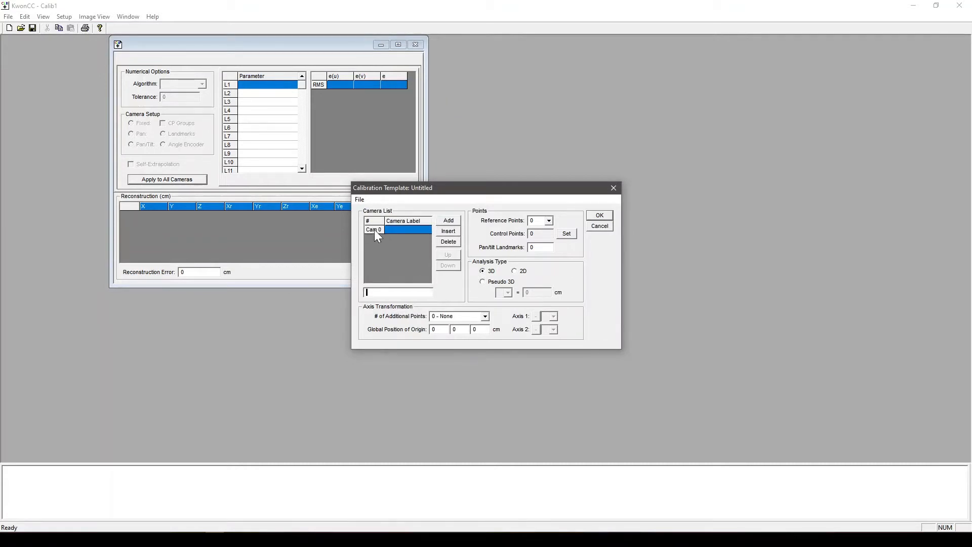
left_click(449, 221)
left_click(400, 230)
left_click(399, 239)
left_click(402, 228)
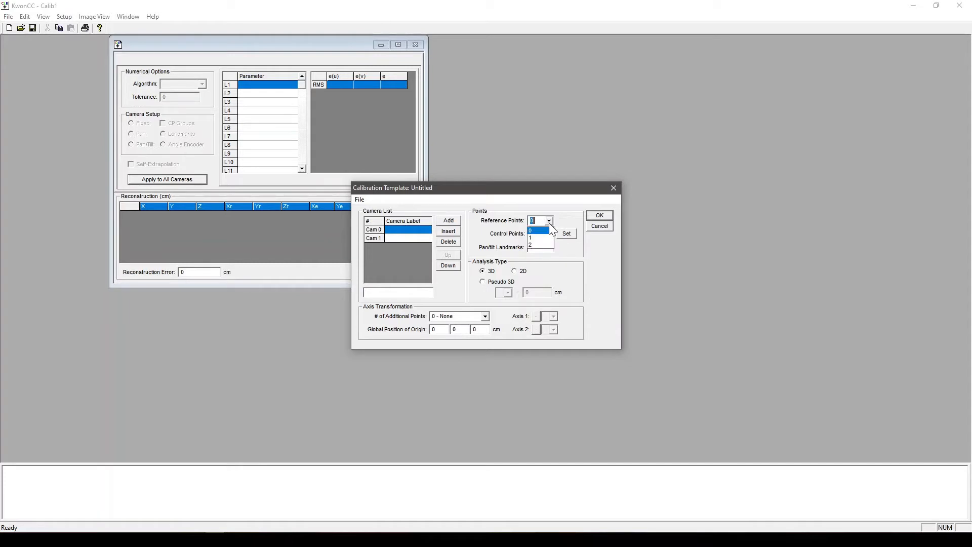
Step: Open the calibration frame's control point settings and create 18 control points
left_click(566, 234)
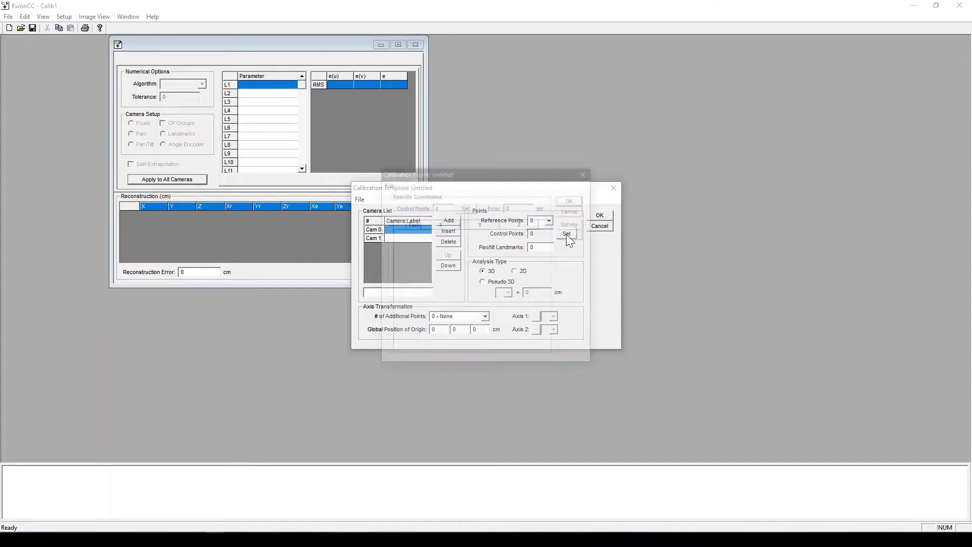
left_click_drag(443, 210, 426, 211)
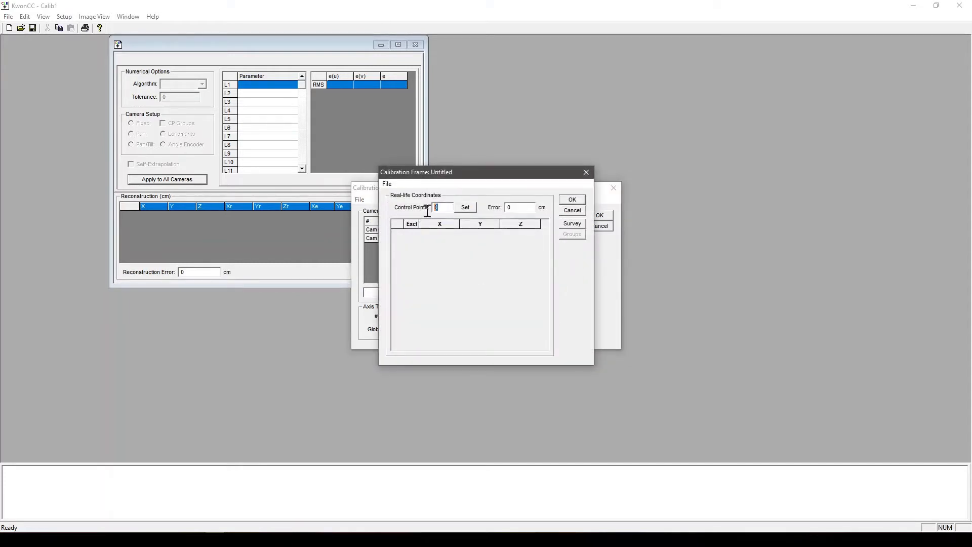
type("18")
left_click(465, 208)
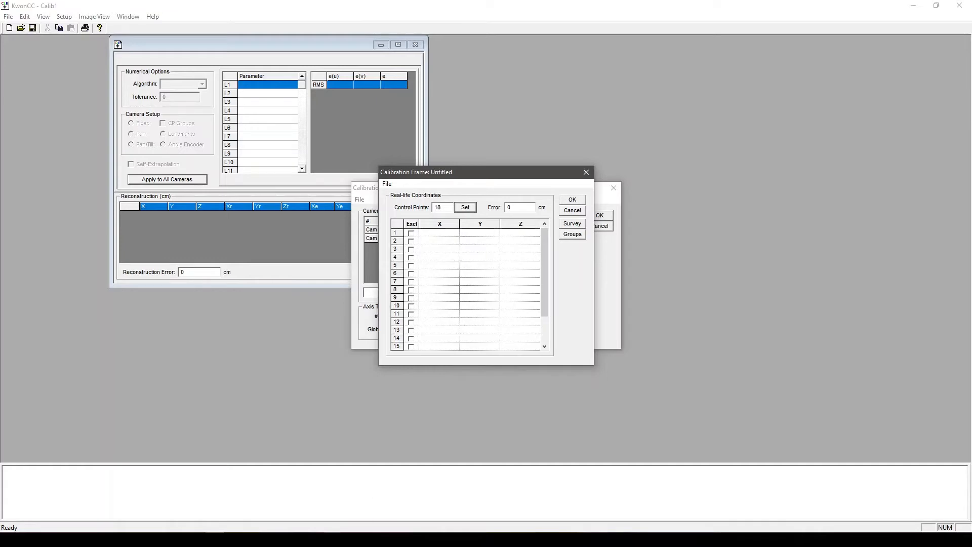
Step: Switch to the frame coordinates.xlsx workbook in Excel and copy cells K2:M19 on Sheet1
key("alt+Tab")
left_click_drag(380, 131, 463, 287)
key("ctrl+c")
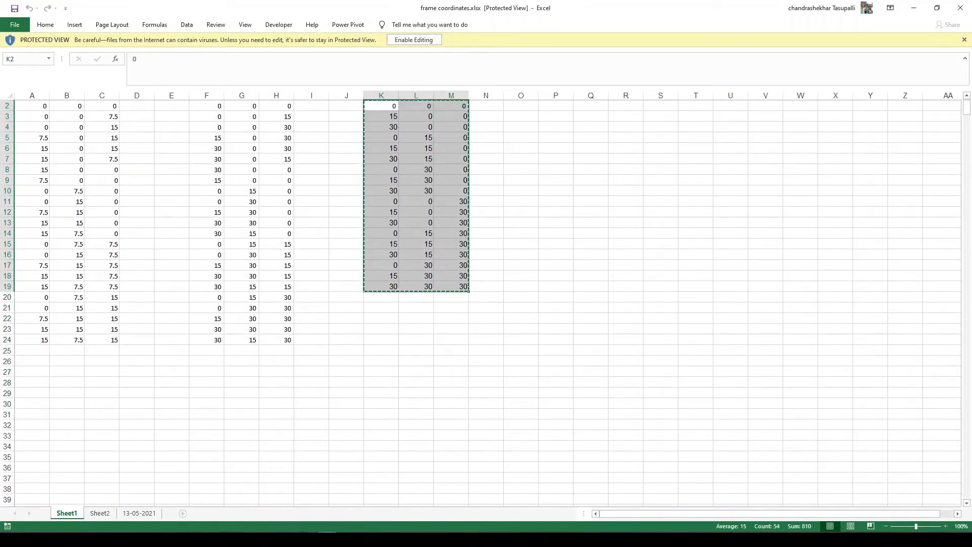
Step: Switch back to KwonCC, paste the copied X, Y, Z coordinates starting at control point 1, and accept the calibration frame
key("alt+Tab")
left_click(434, 235)
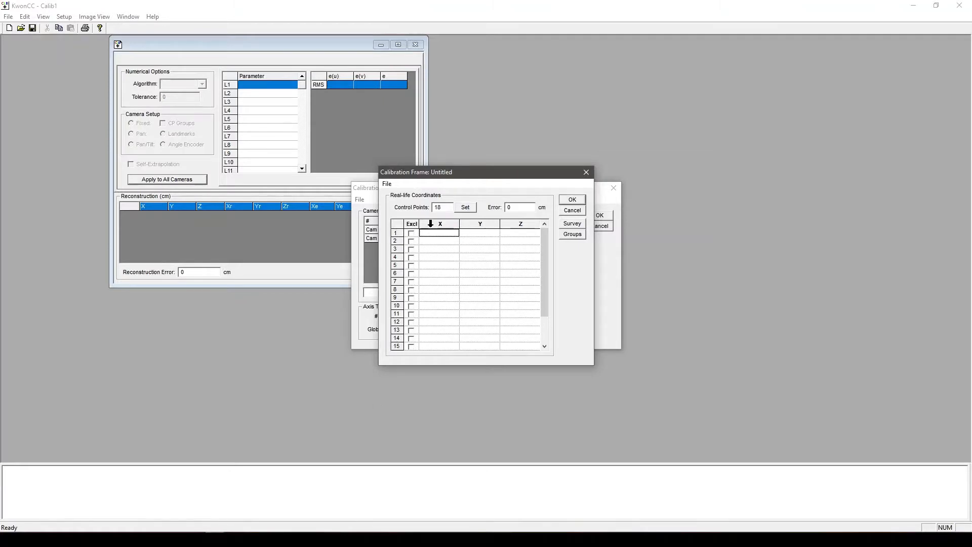
key("ctrl+v")
left_click_drag(546, 264, 547, 240)
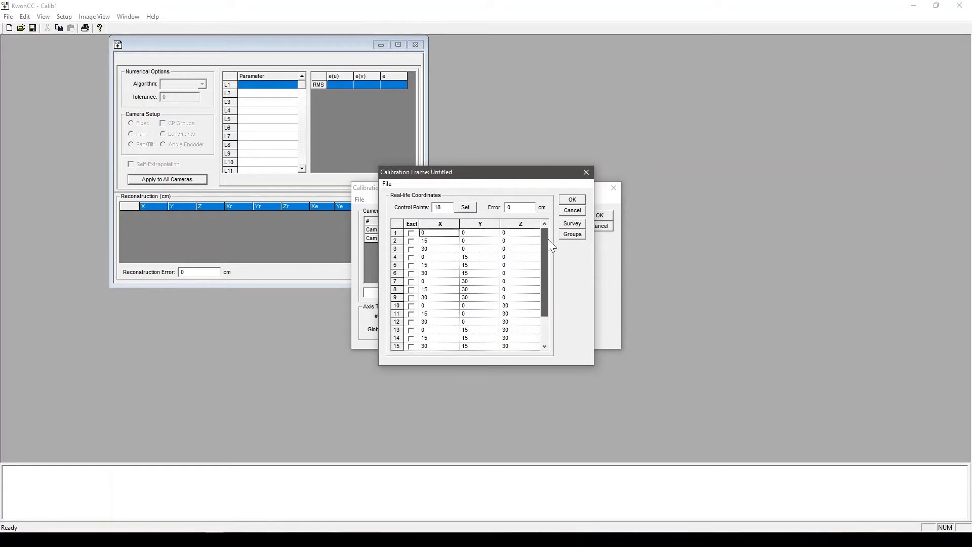
left_click(570, 200)
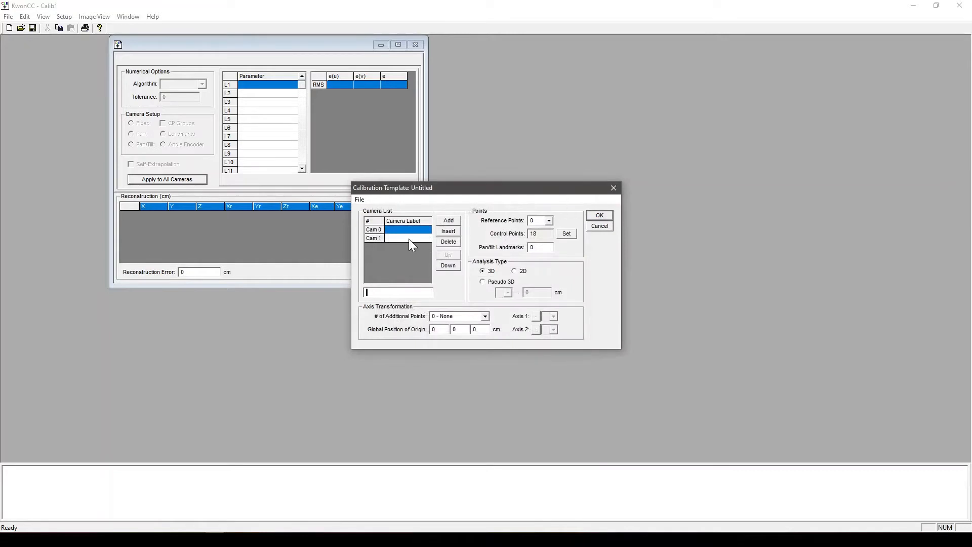
Step: Reopen the calibration frame to review the coordinates of the control points, and close it again
left_click(408, 238)
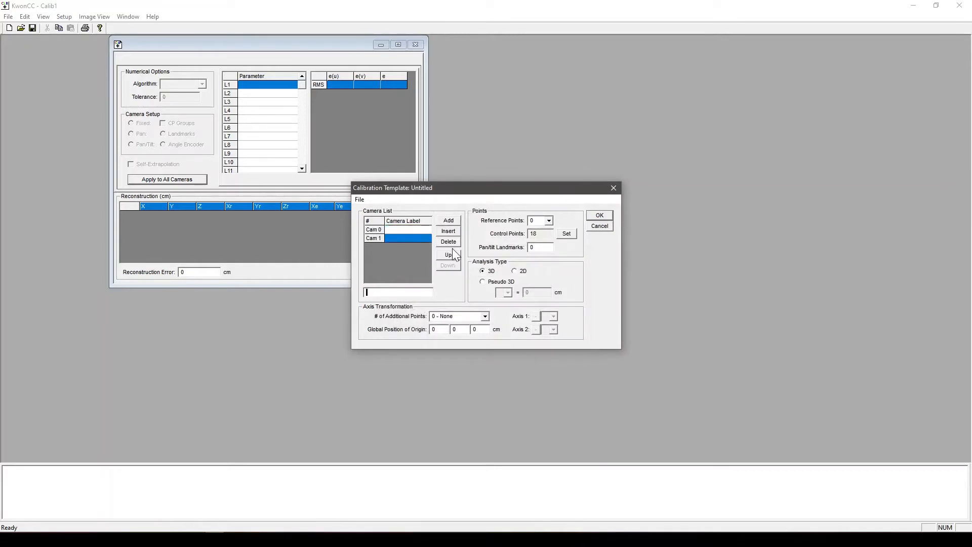
left_click(567, 235)
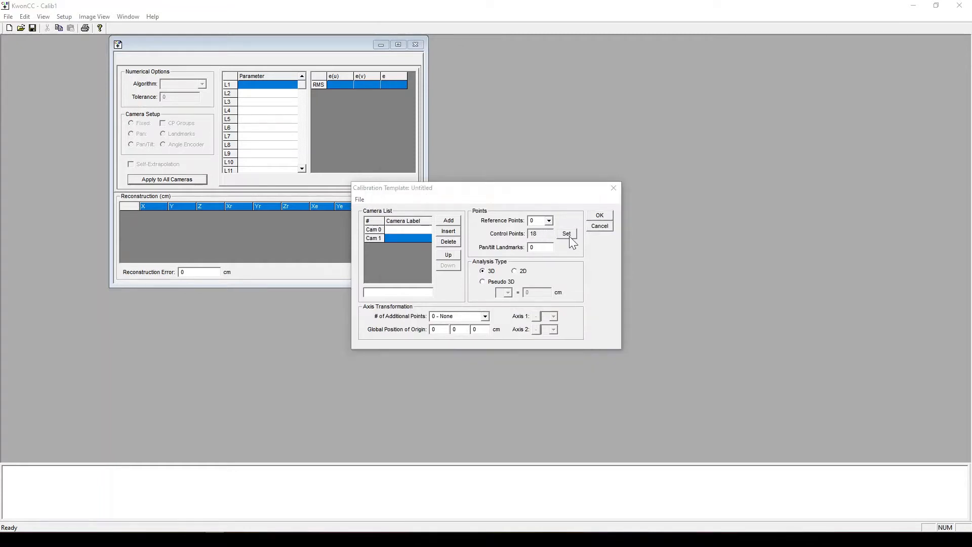
mouse_move(547, 239)
left_mouse_down()
mouse_move(549, 264)
mouse_move(550, 234)
left_mouse_up()
left_click(586, 172)
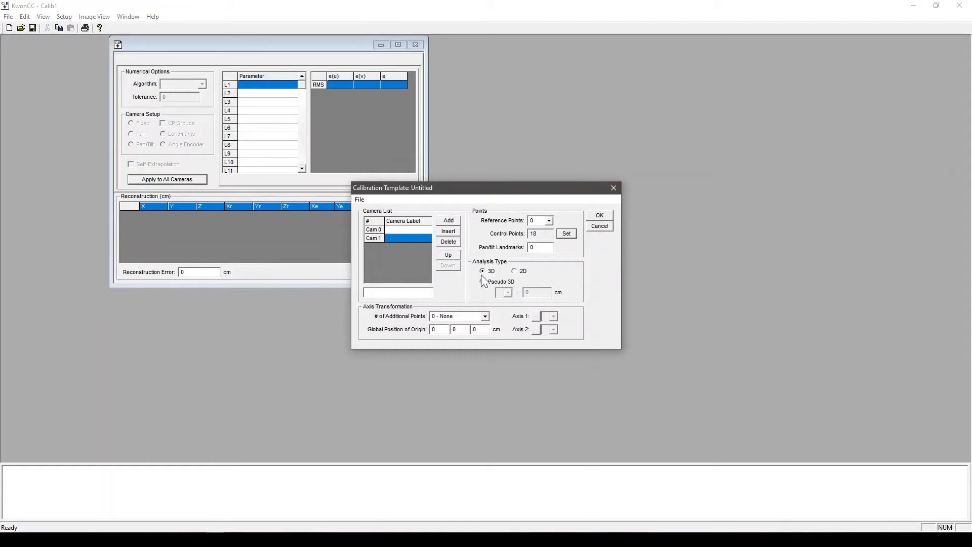
Step: Accept the calibration template with 3D analysis, and view the 2 ang calib frame.avi video in VLC before returning to KwonCC
left_click(600, 217)
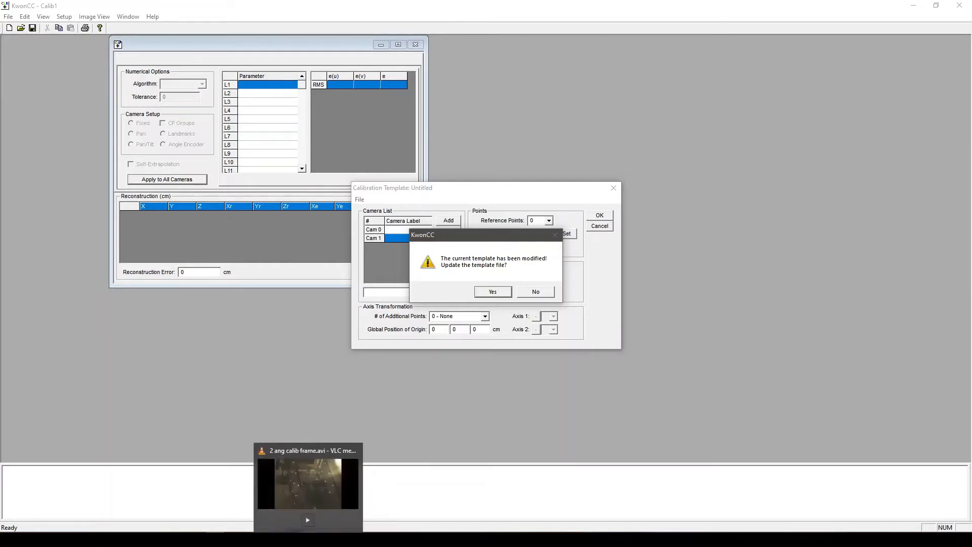
left_click(308, 539)
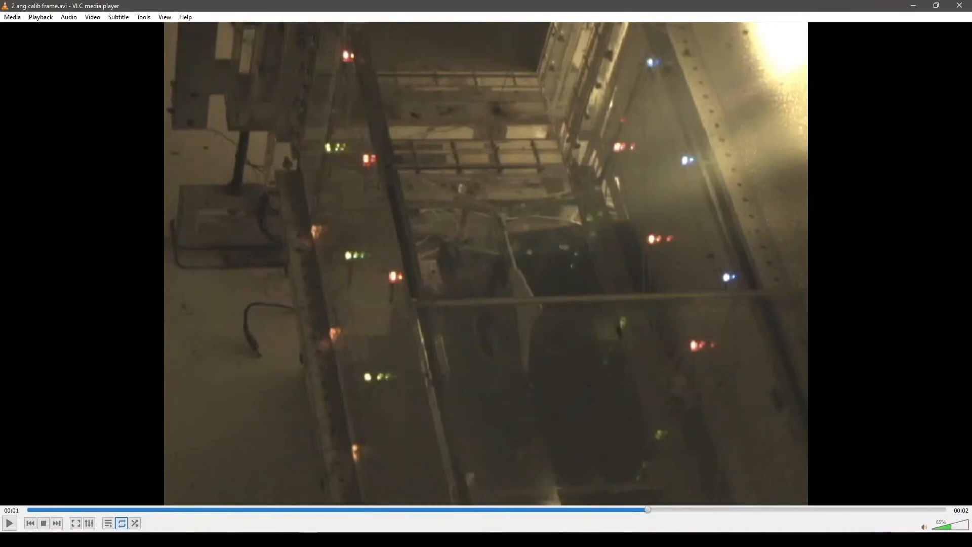
key("alt+Tab")
Step: Agree to update the template file and choose the Music folder as its save location
left_click(489, 291)
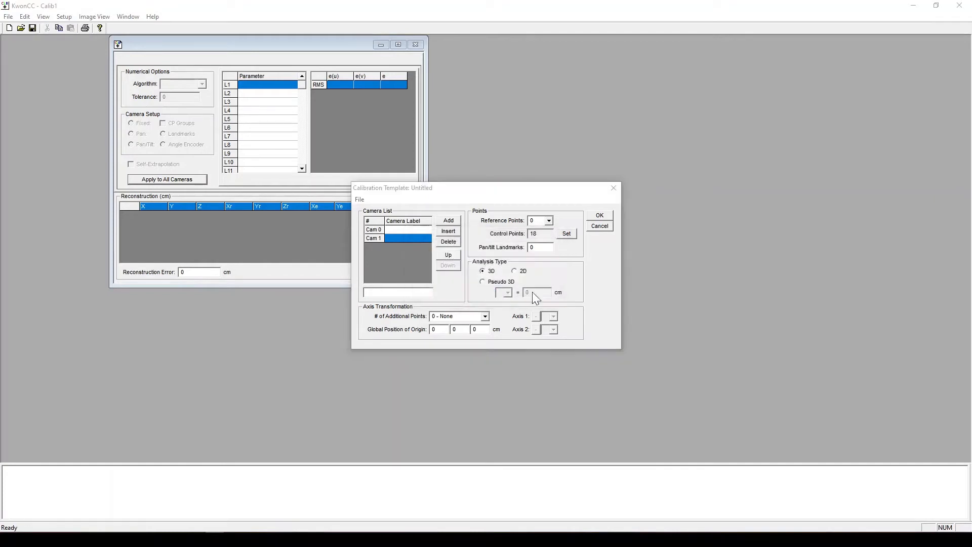
left_click(360, 199)
left_click(405, 216)
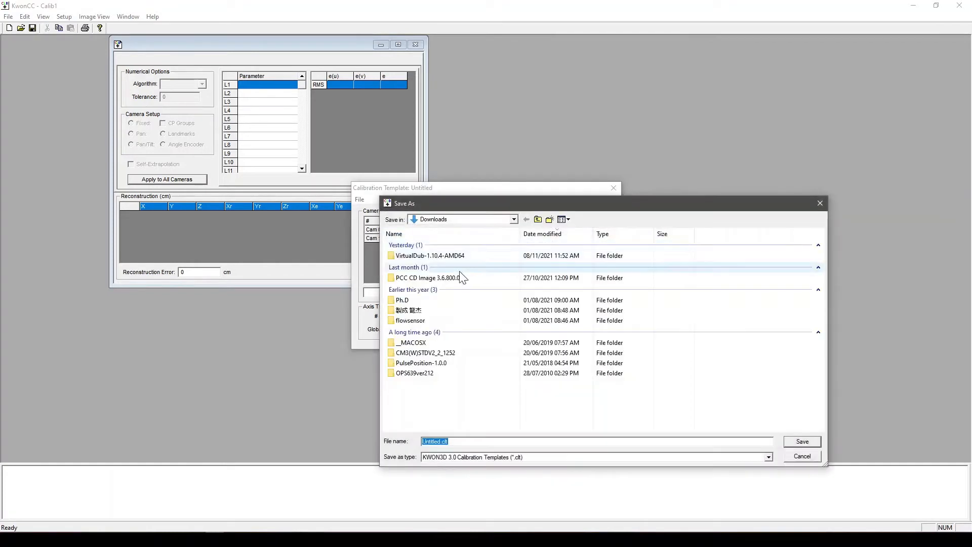
left_click(514, 220)
left_click(514, 219)
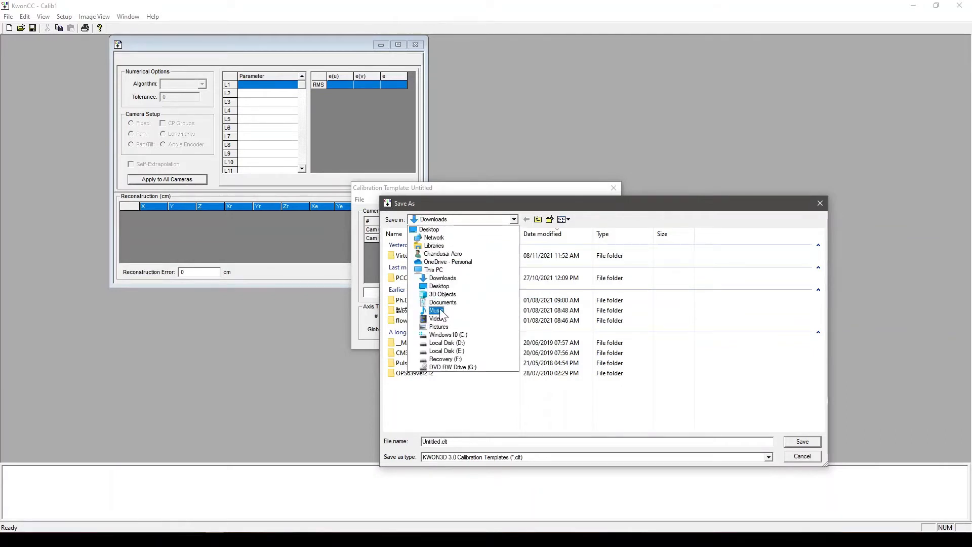
left_click(436, 311)
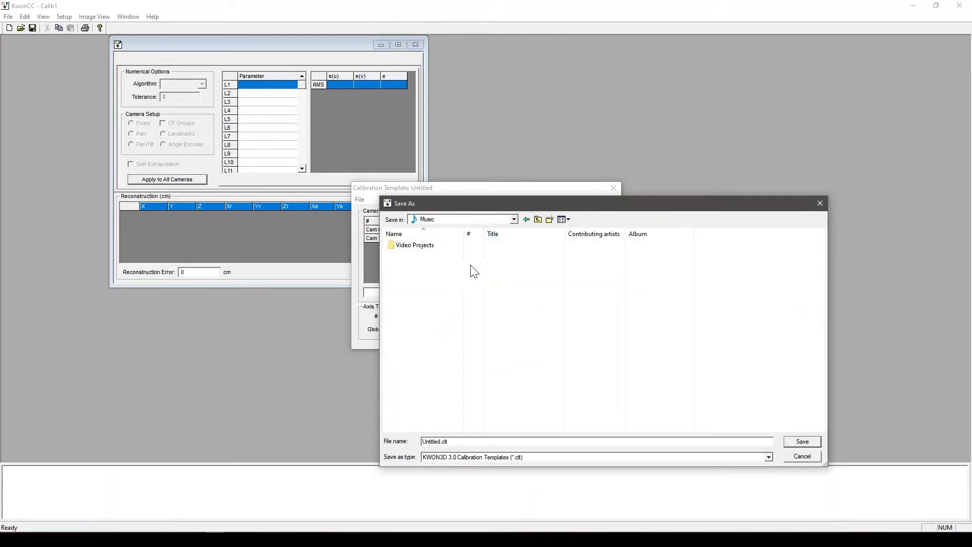
Step: Name the calibration template file 30cm and save it
left_click(456, 442)
key("BackSpace")
key("BackSpace")
key("BackSpace")
key("BackSpace")
key("BackSpace")
key("BackSpace")
key("BackSpace")
key("BackSpace")
key("BackSpace")
key("BackSpace")
key("BackSpace")
type("30cm")
left_click(802, 440)
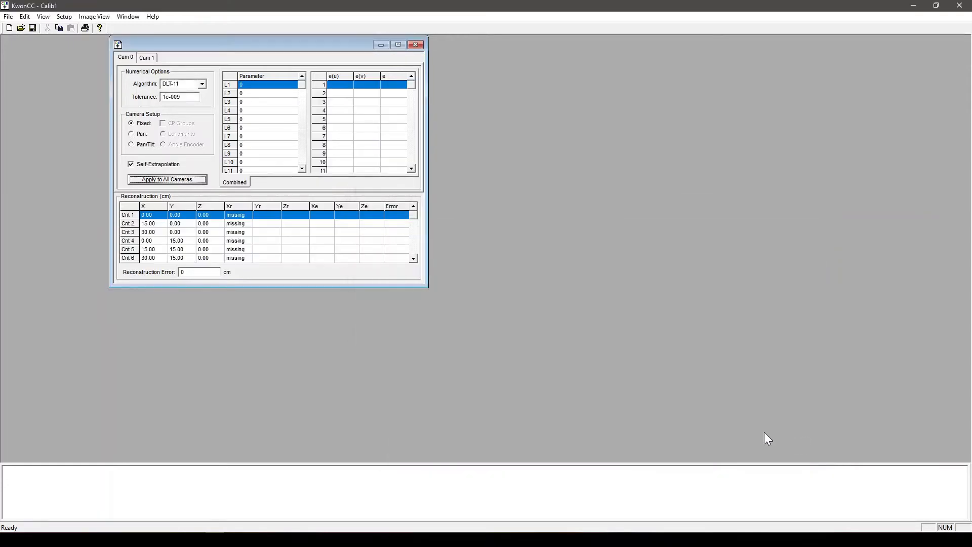
Step: Move the calibration window towards the centre, start the Cam 0 image view, and browse to the 2-11-21 folder
left_click_drag(284, 44, 448, 76)
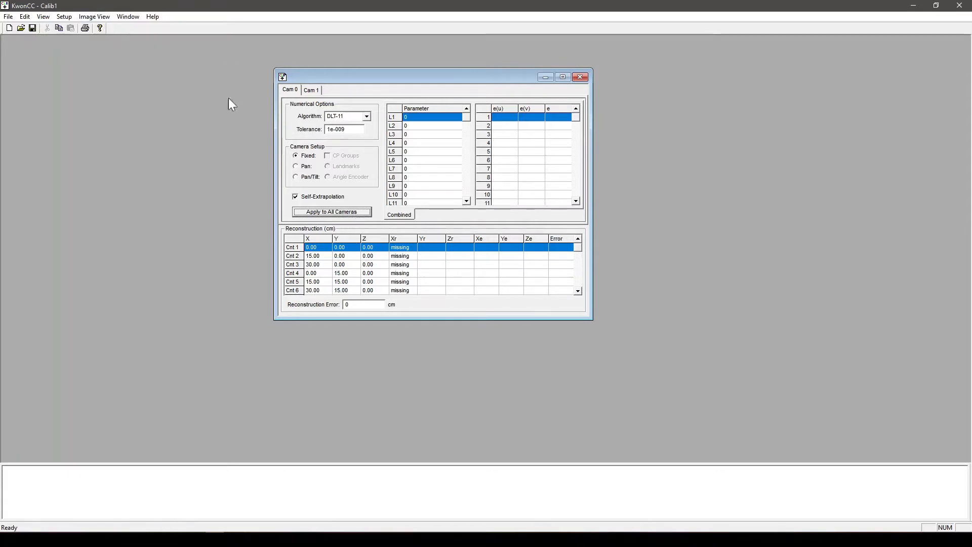
left_click(94, 17)
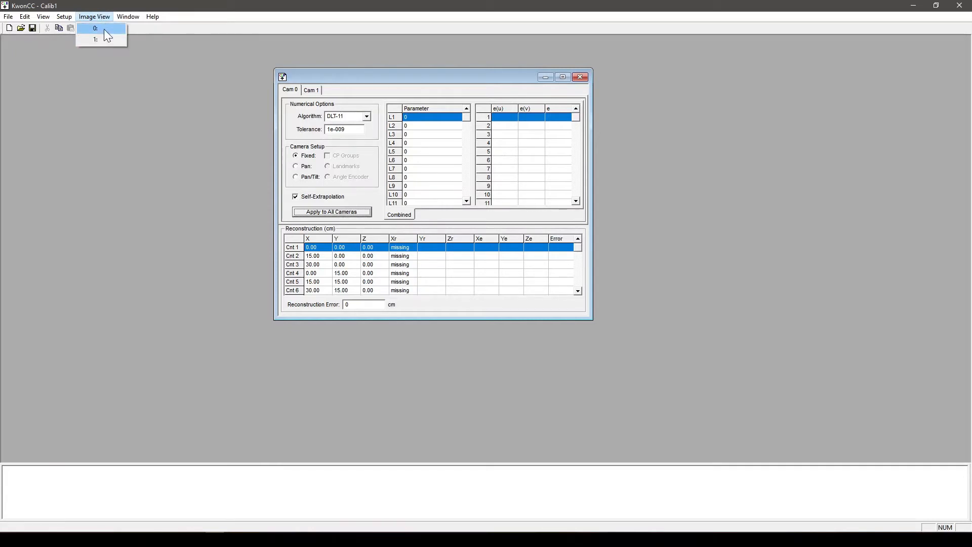
left_click(102, 41)
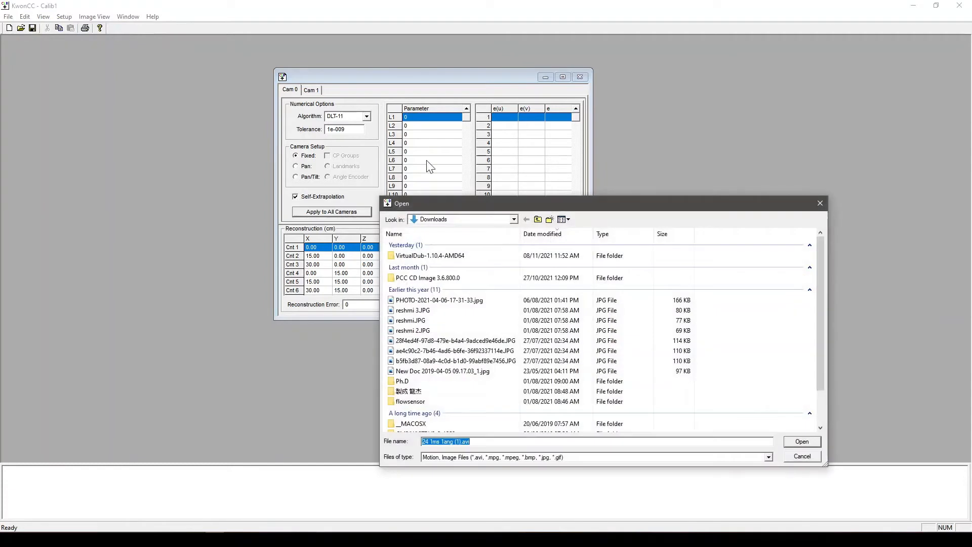
left_click_drag(560, 205, 491, 73)
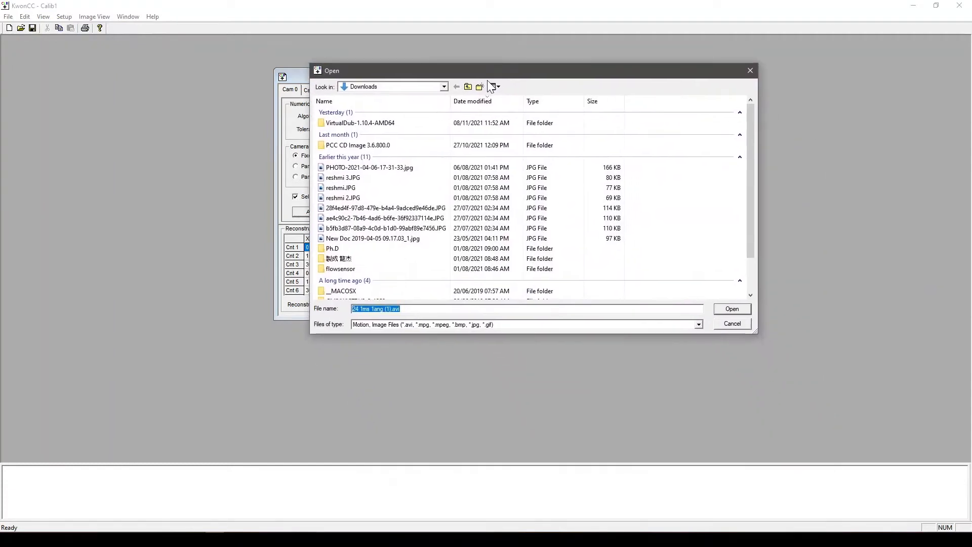
scroll(380, 217, "down", 1)
scroll(377, 223, "up", 1)
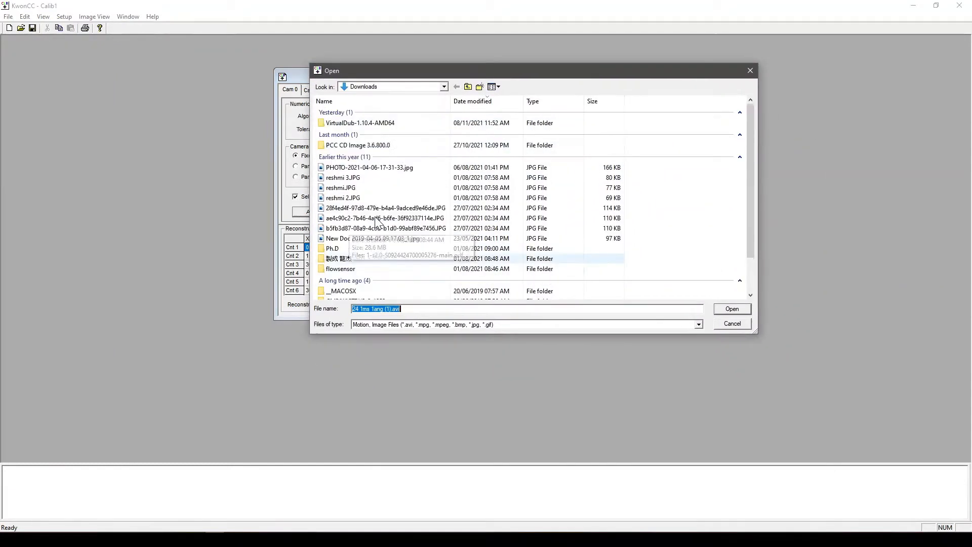
left_click(385, 86)
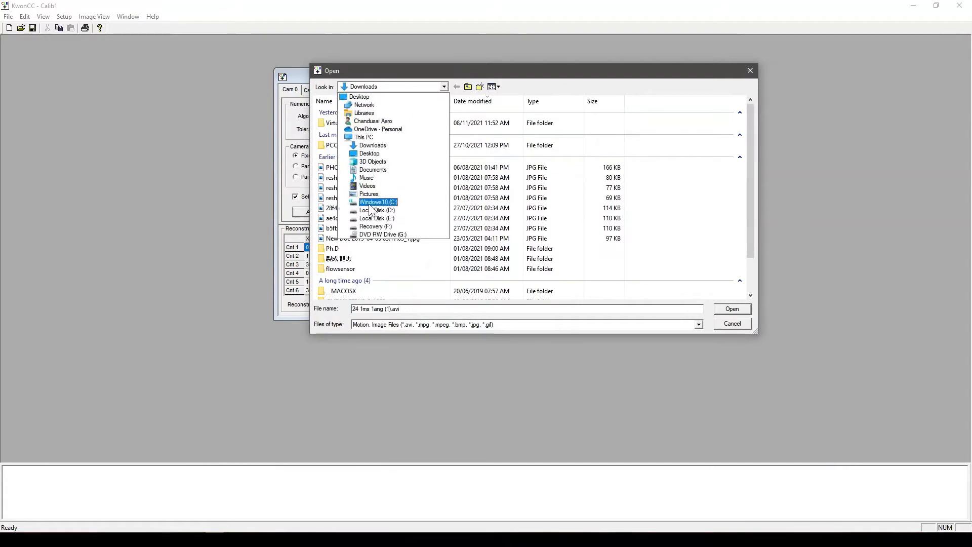
left_click(370, 204)
double_click(373, 217)
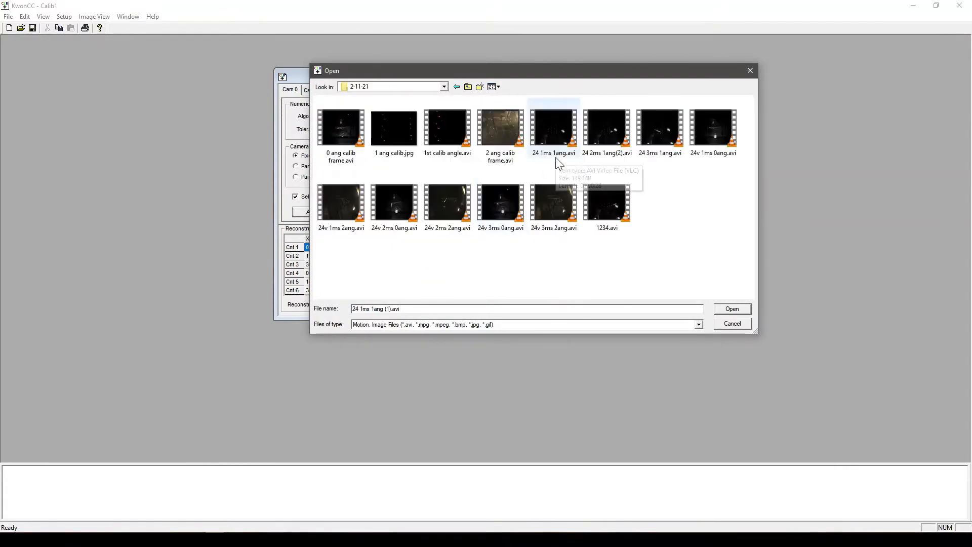
left_click_drag(567, 69, 610, 77)
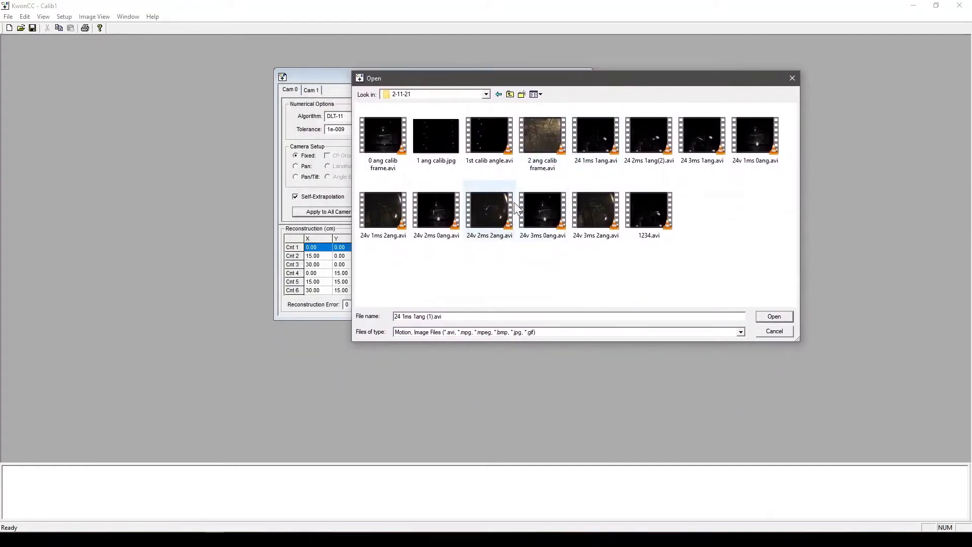
Step: Load 1st calib angle.avi as the Cam 0 video with de-interlacing turned off
left_click(489, 148)
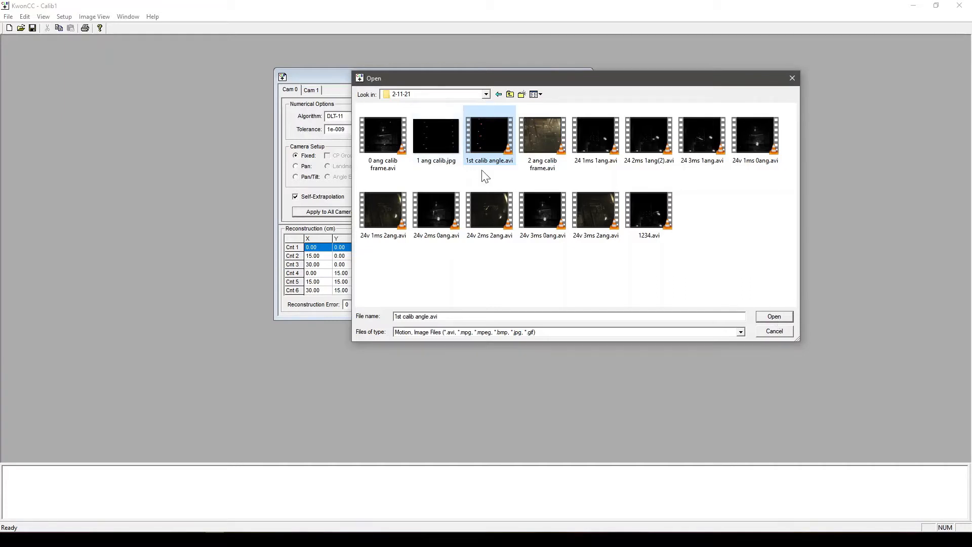
left_click(778, 320)
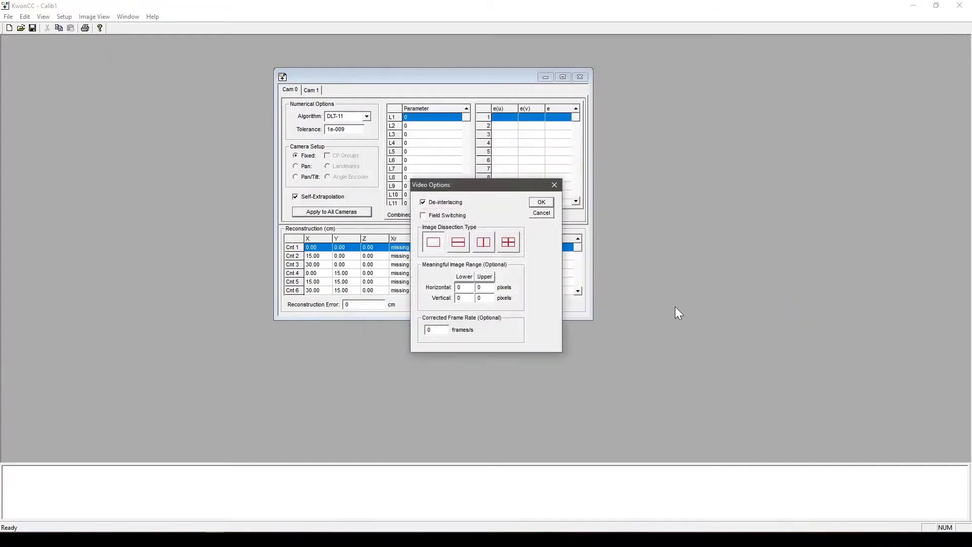
left_click(432, 204)
left_click(539, 203)
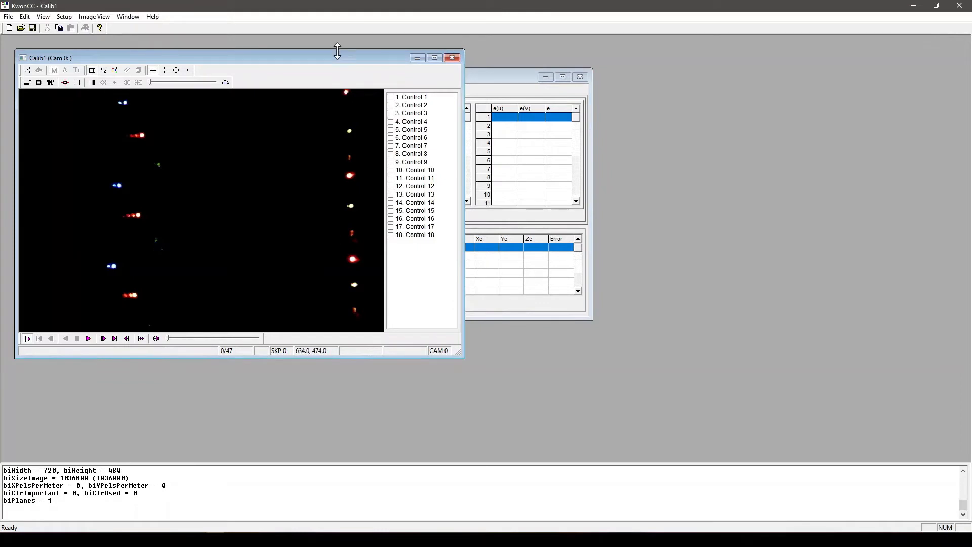
Step: Enlarge and reposition the Cam 0 image window, and minimise the VLC window showing the calibration frame video
left_click_drag(463, 355, 636, 458)
left_click_drag(370, 58, 471, 46)
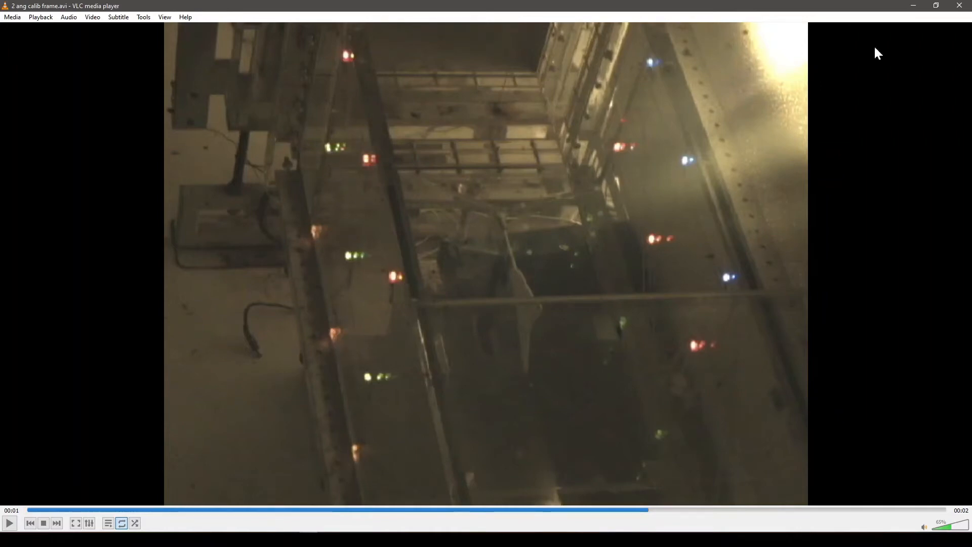
left_click(909, 4)
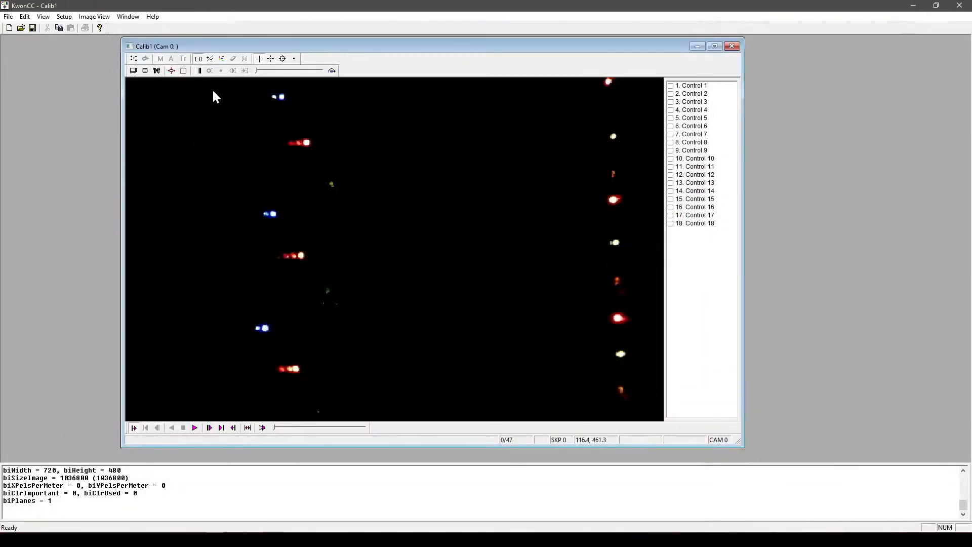
Step: Start digitizing in Cam 0 and mark Controls 1 to 3 on the orange lights in the image's right column, from bottom to top
left_click(134, 60)
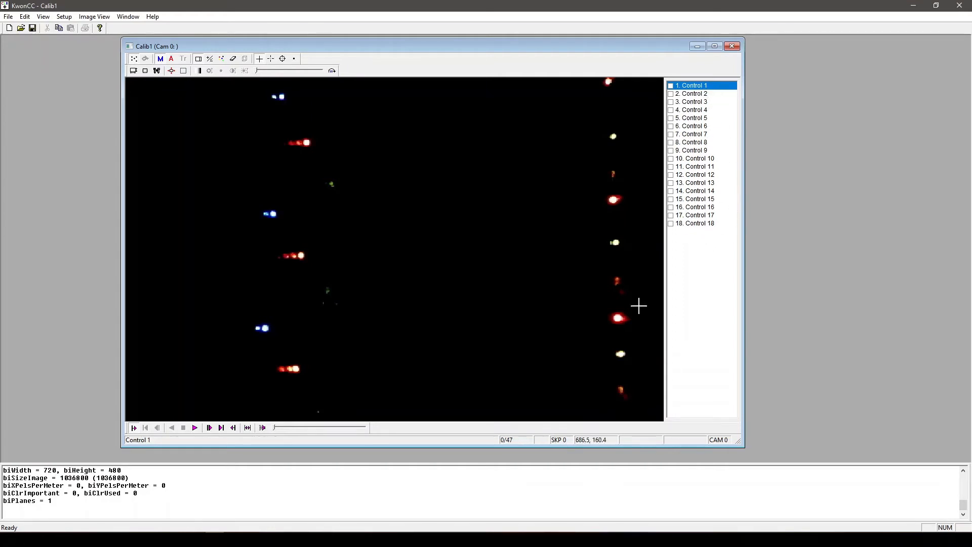
left_click(621, 389)
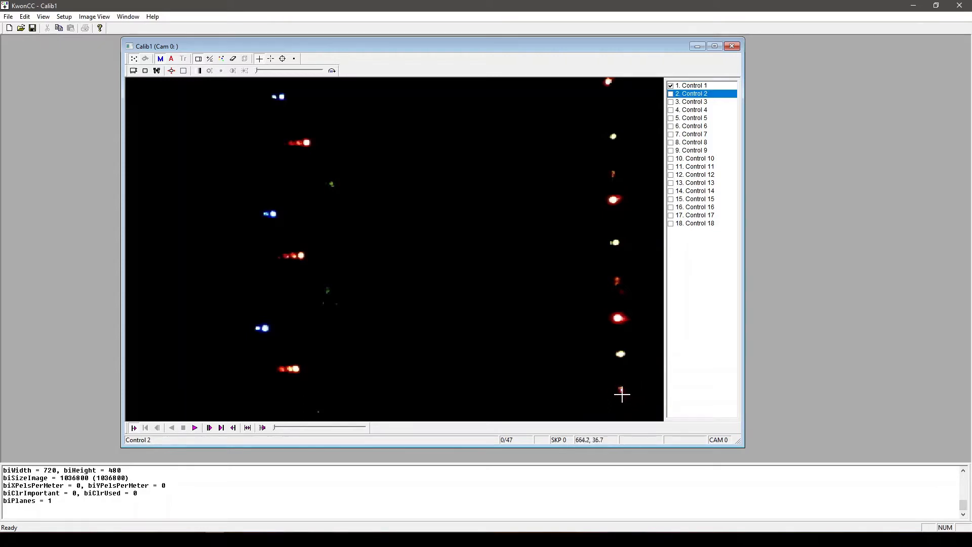
left_click(617, 279)
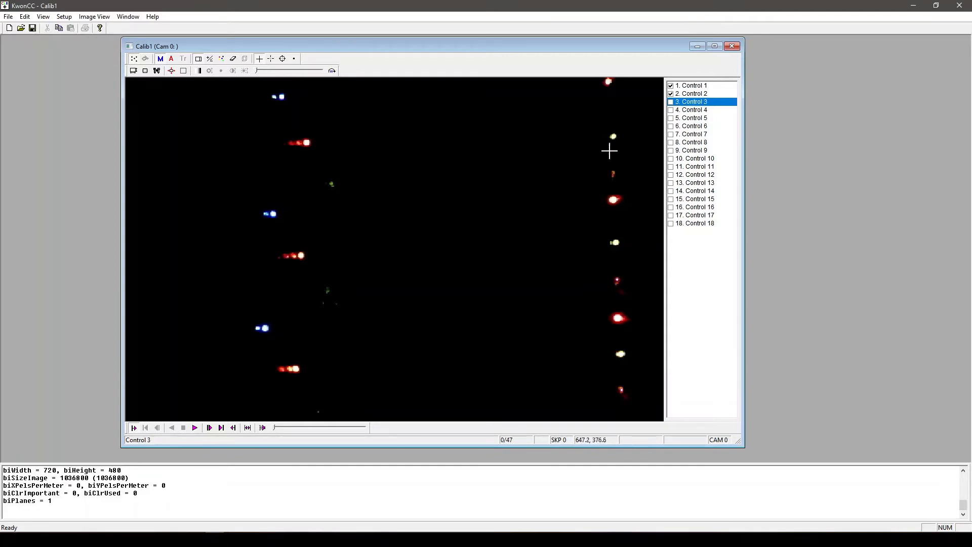
left_click(613, 174)
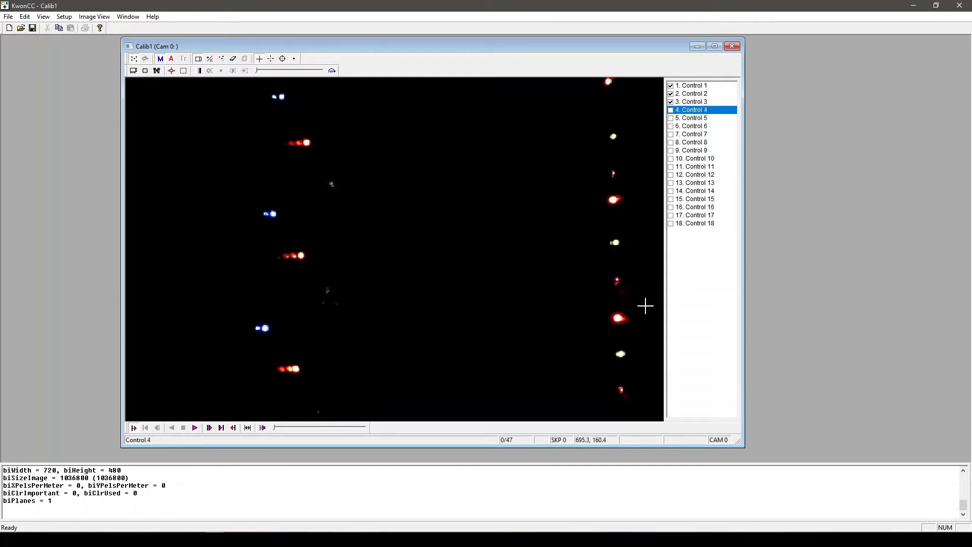
Step: Digitize Controls 4 to 6 on the pale yellow-white lights in the Cam 0 image's right column, from bottom to top
left_click(620, 353)
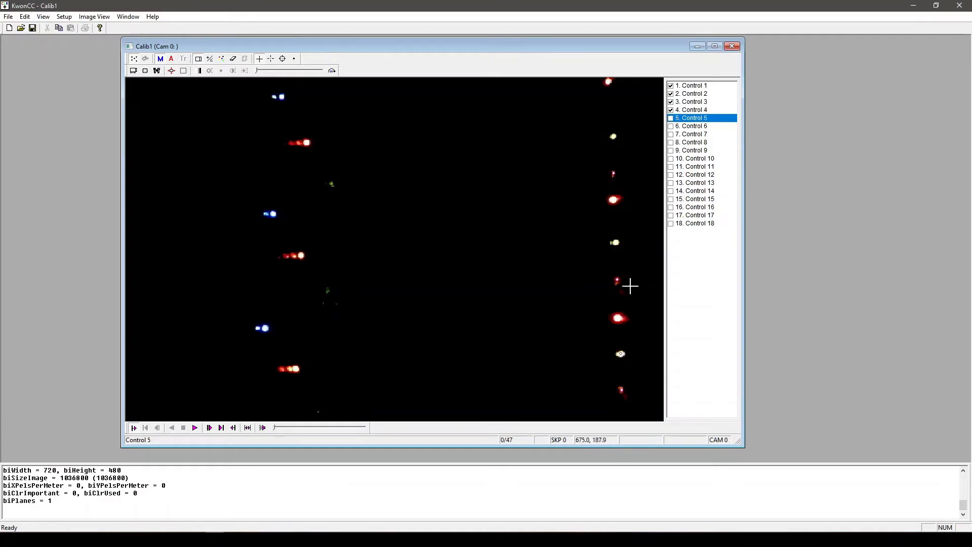
left_click(616, 242)
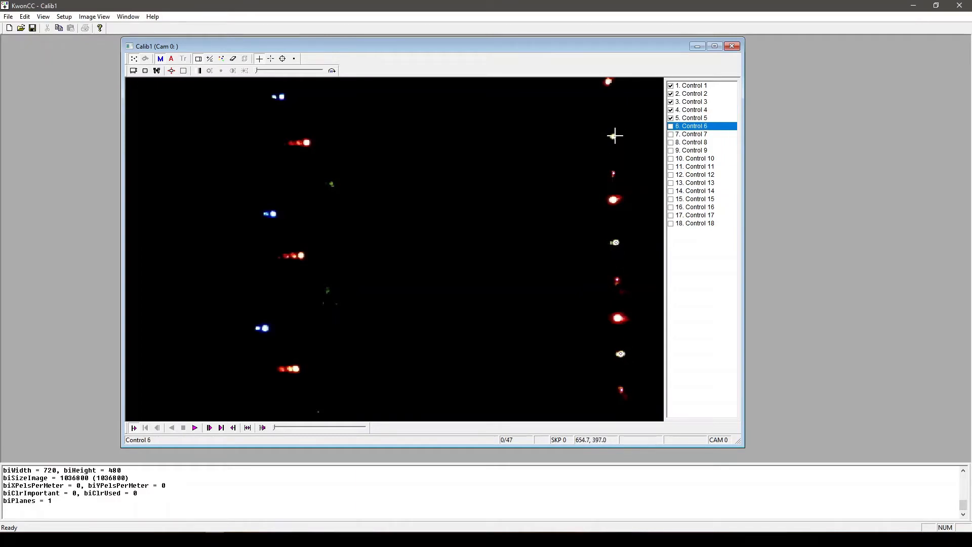
left_click(614, 137)
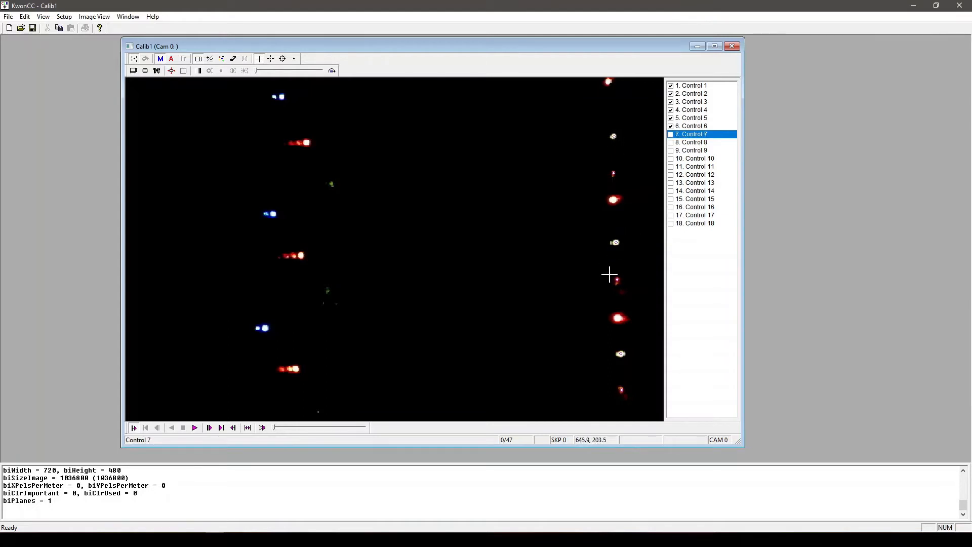
Step: Digitize Controls 7 to 9 on the bright red lights in the Cam 0 image's right column, from bottom to top
left_click(618, 318)
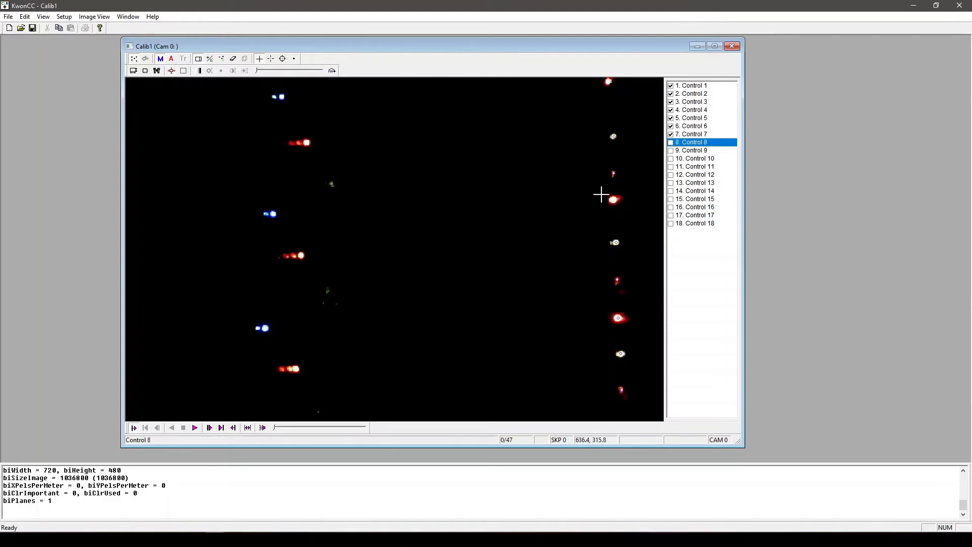
left_click(613, 199)
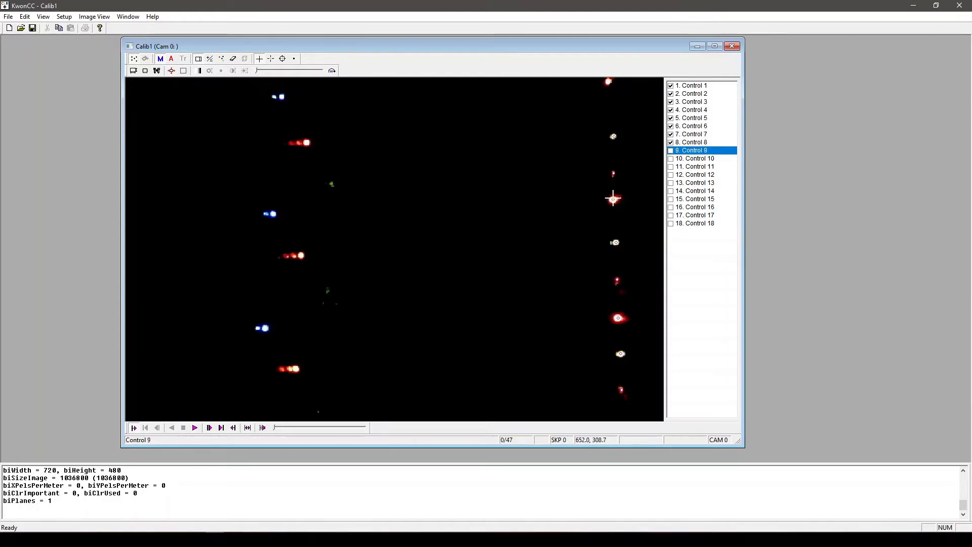
left_click(608, 81)
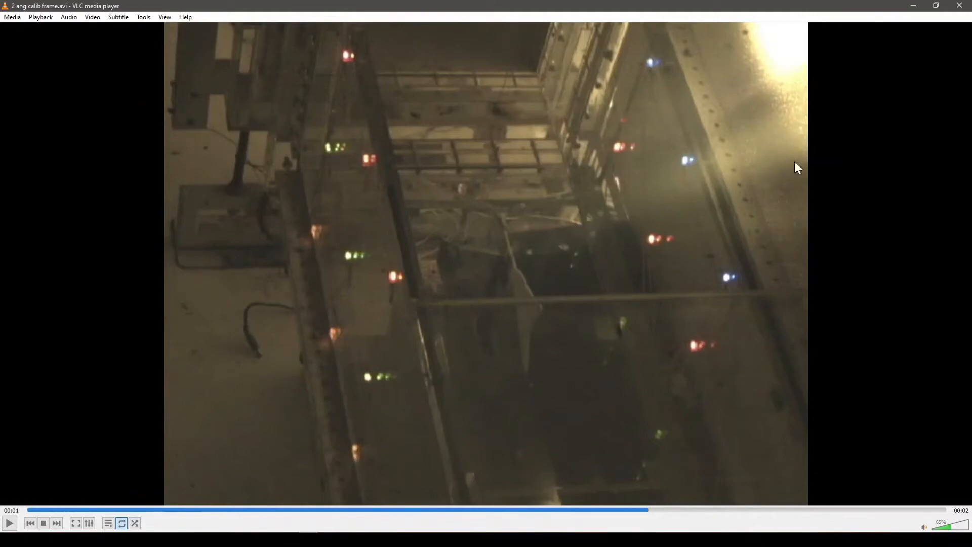
Step: Minimise the VLC reference video and digitize Controls 10 to 12 on the faint green lights in the Cam 0 image, from bottom to top
left_click(912, 7)
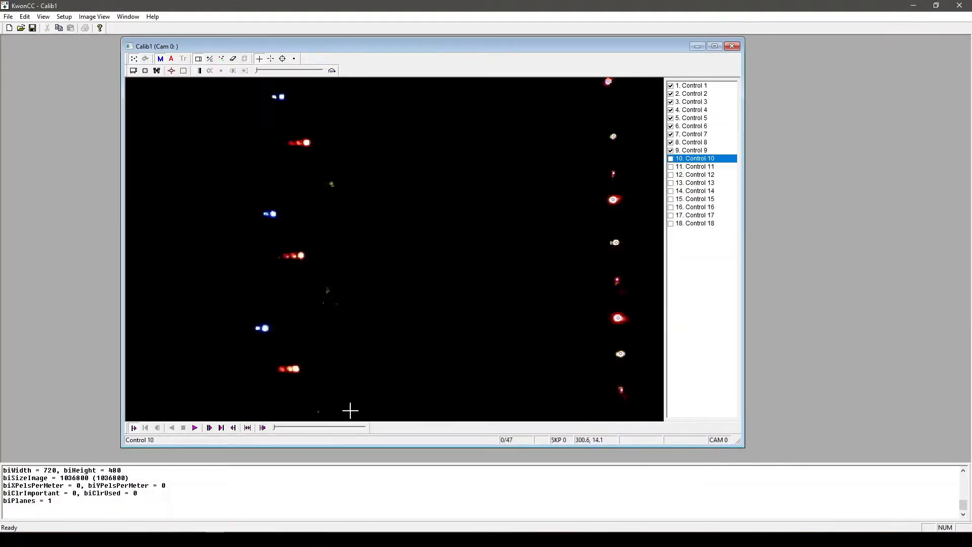
left_click(318, 411)
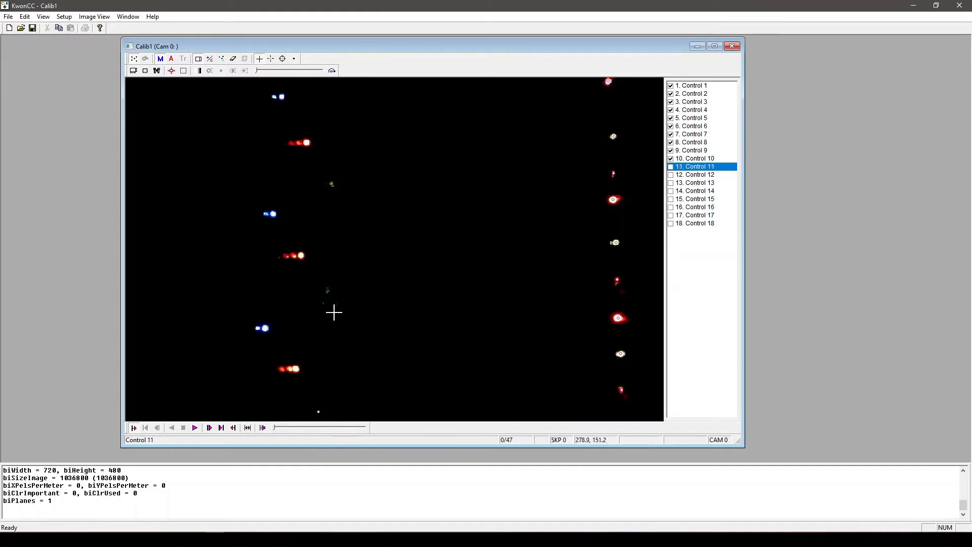
left_click(327, 290)
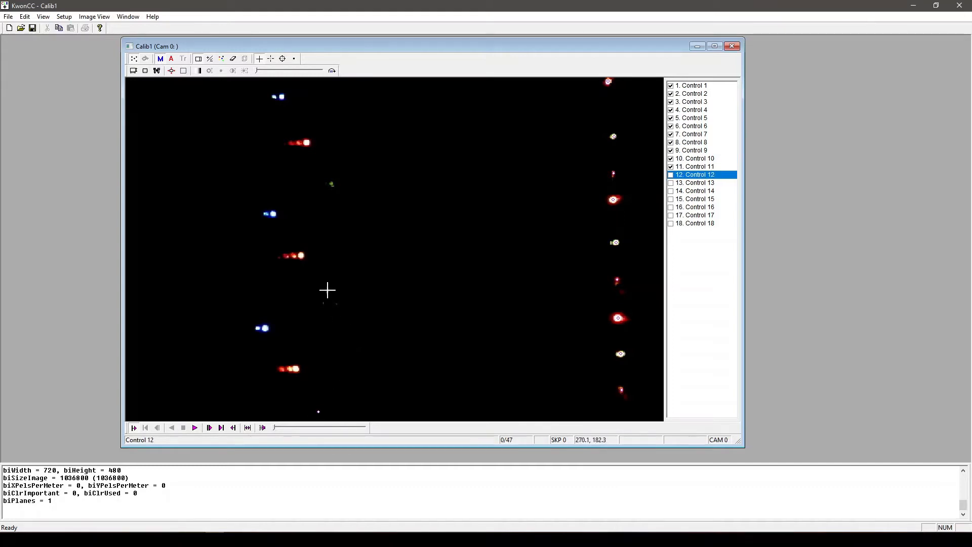
left_click(331, 183)
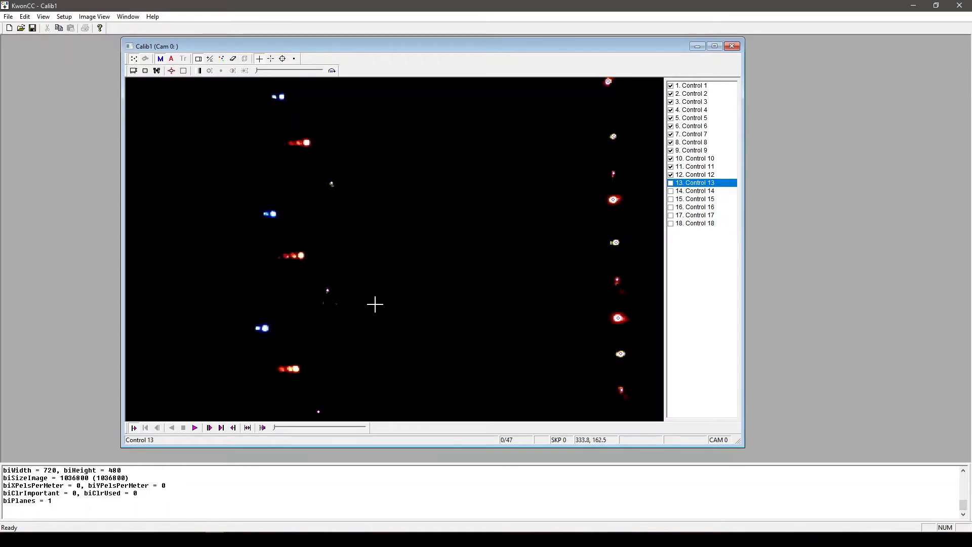
Step: Digitize Controls 13 to 15 on the red lights in the left half of the Cam 0 image, from bottom to top
left_click(291, 368)
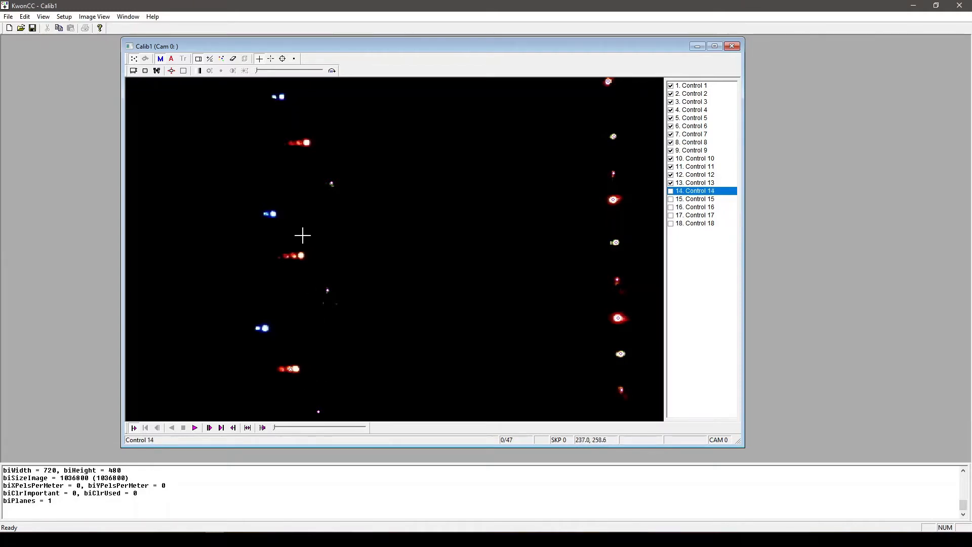
left_click(293, 254)
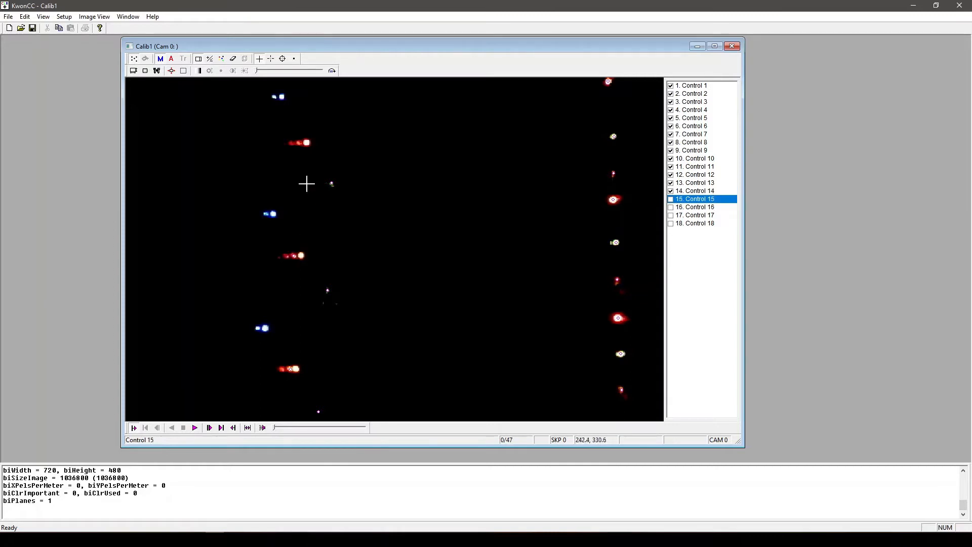
left_click(300, 142)
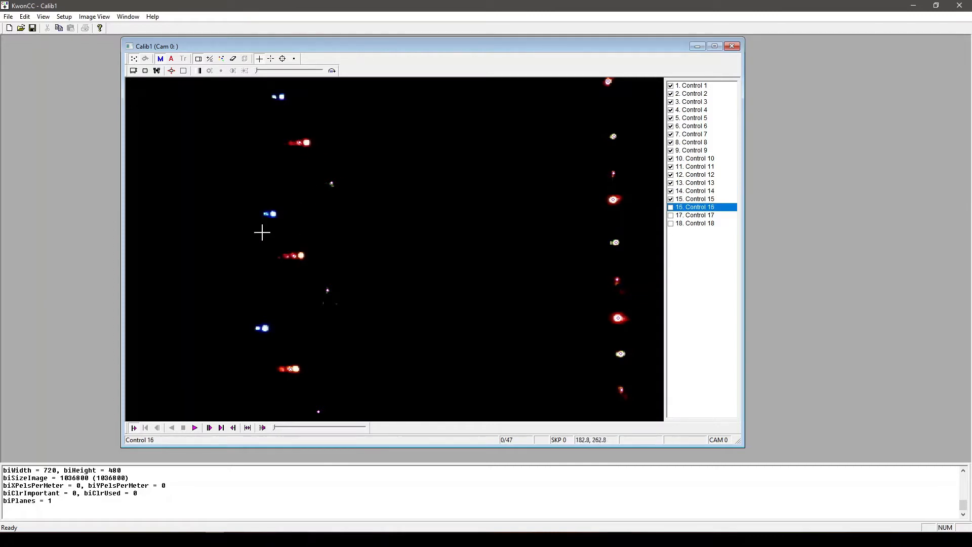
Step: Digitize Controls 16 to 18 on the blue lights from bottom to top, and close the Cam 0 image window
left_click(263, 328)
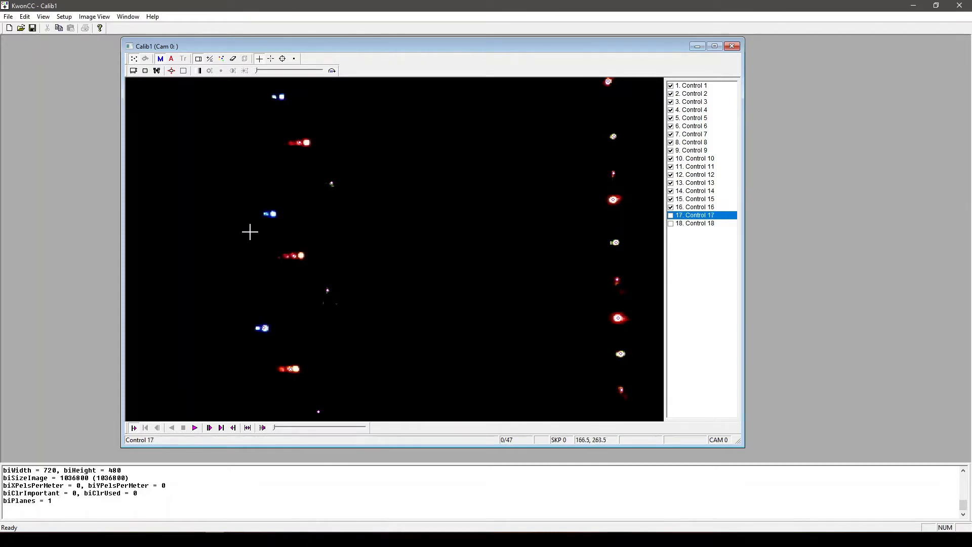
left_click(272, 213)
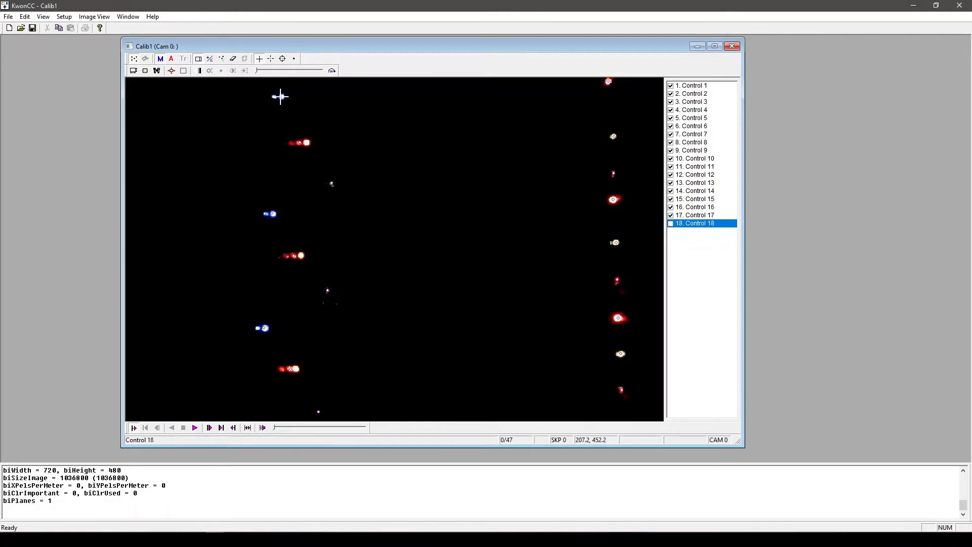
left_click(280, 96)
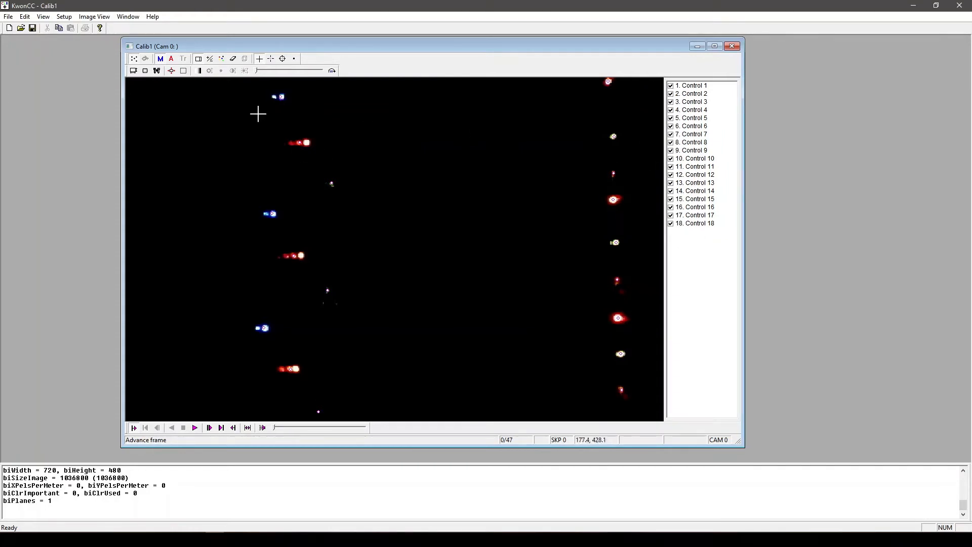
left_click(183, 71)
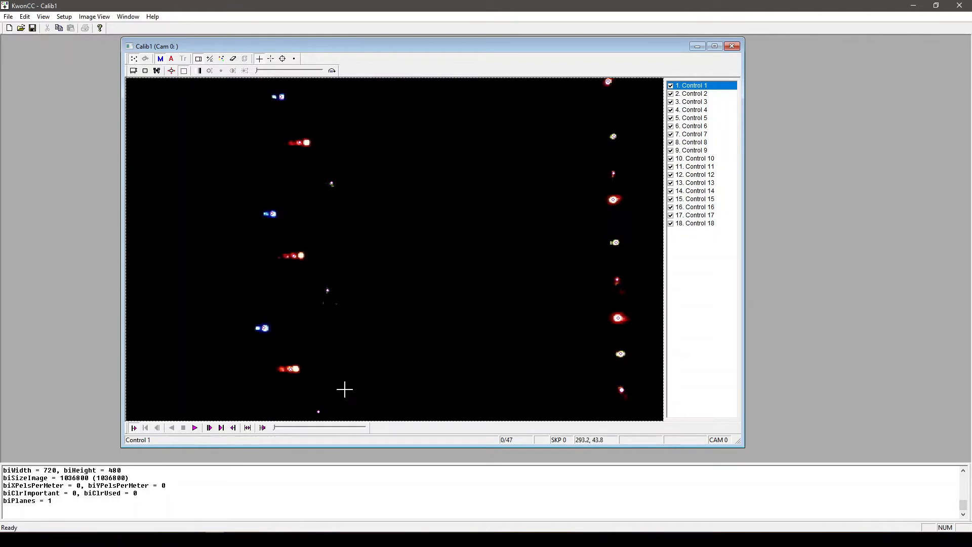
left_click(729, 45)
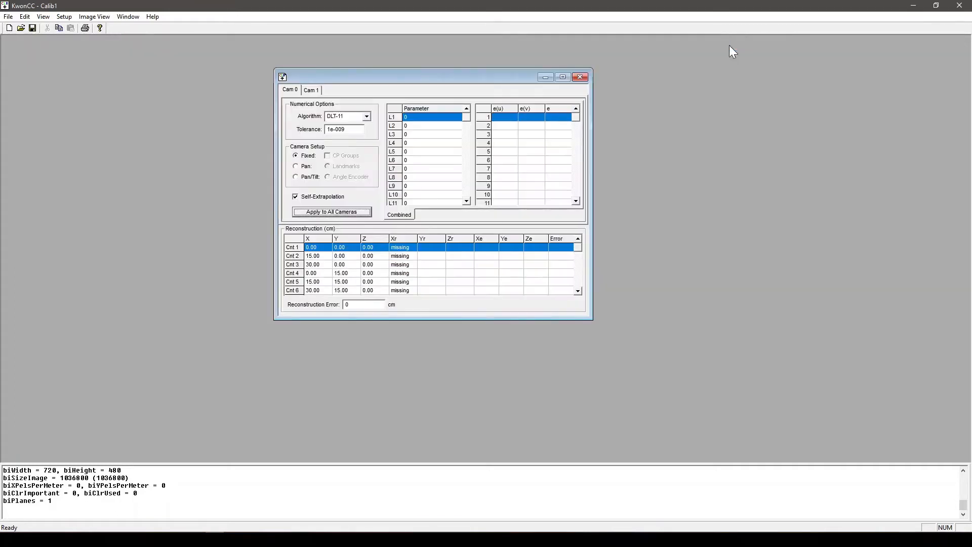
Step: Load 2 ang calib frame.avi as the Cam 1 video, and reposition and enlarge its image window
left_click(94, 17)
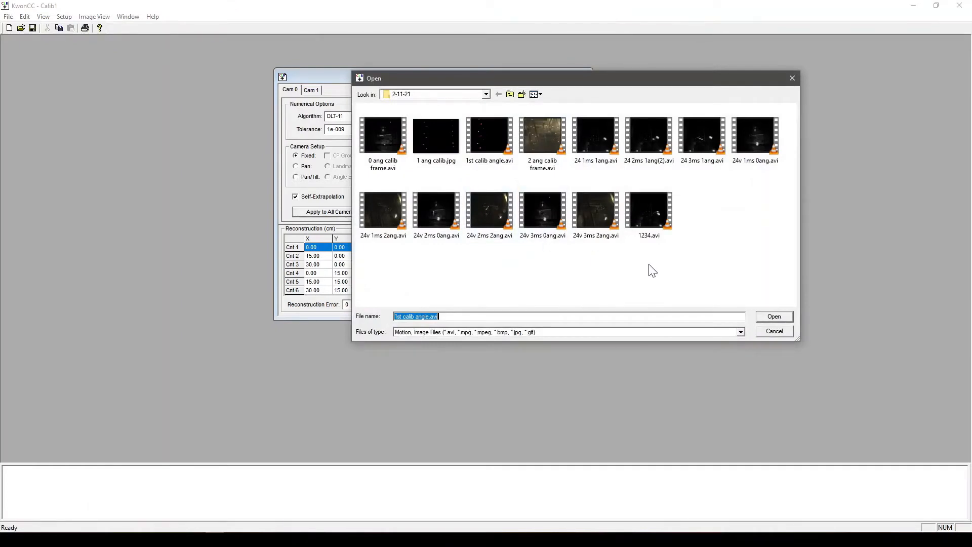
left_click(546, 144)
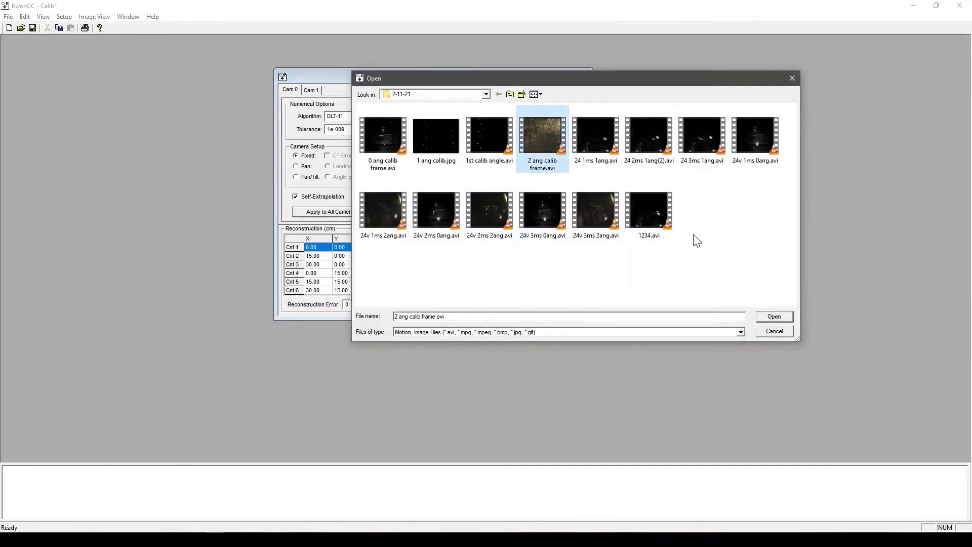
left_click(766, 317)
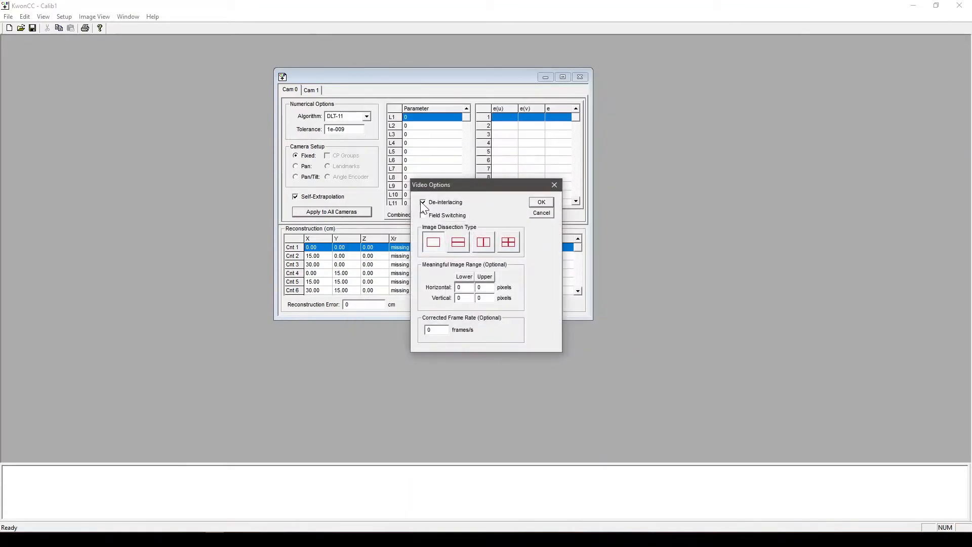
left_click(540, 202)
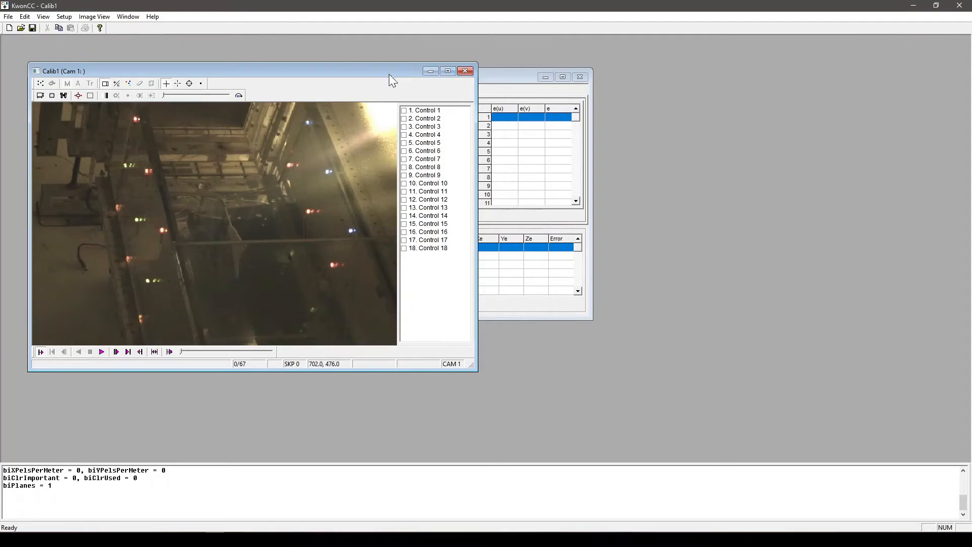
left_click_drag(388, 75, 408, 48)
left_click_drag(492, 340, 622, 458)
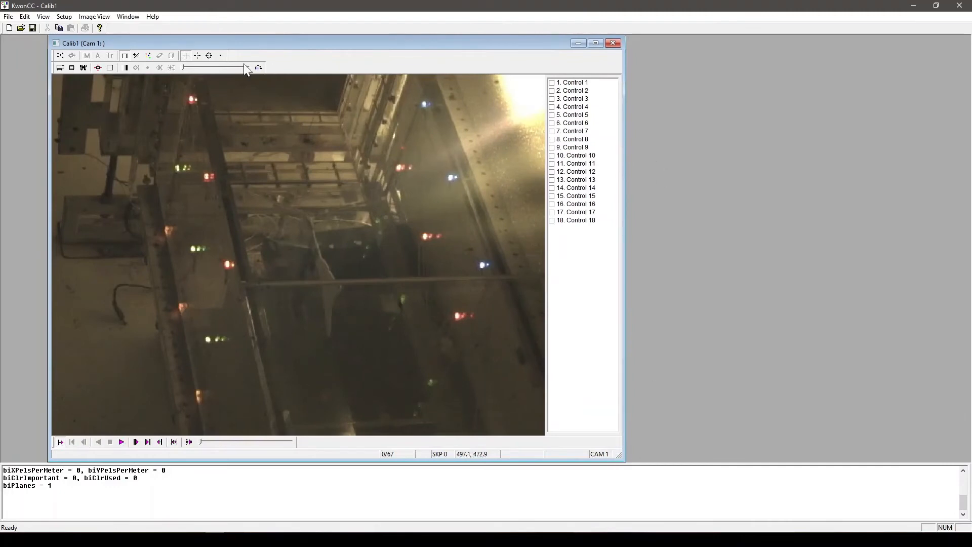
Step: Start digitizing in Cam 1 and mark Controls 1 to 3 on the orange lights, from top to bottom
left_click(60, 59)
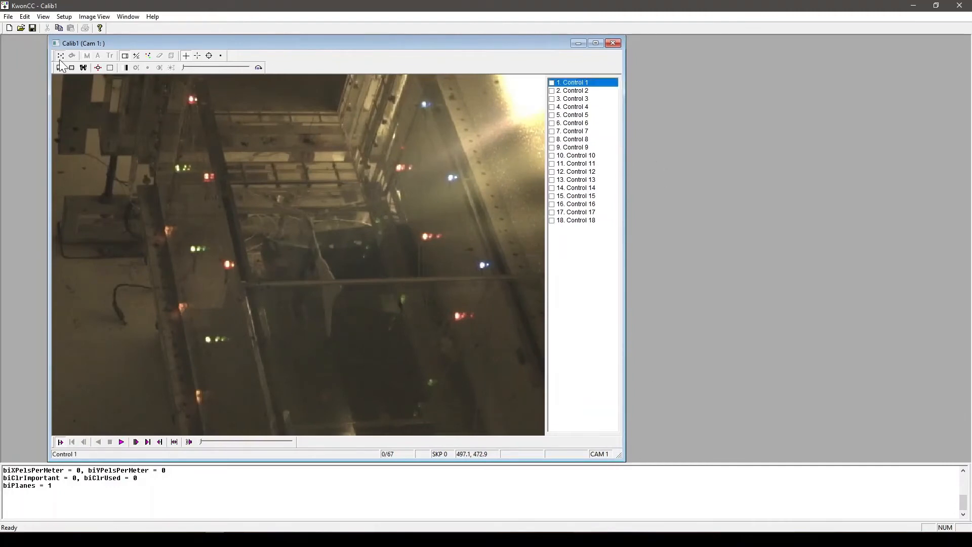
left_click(167, 230)
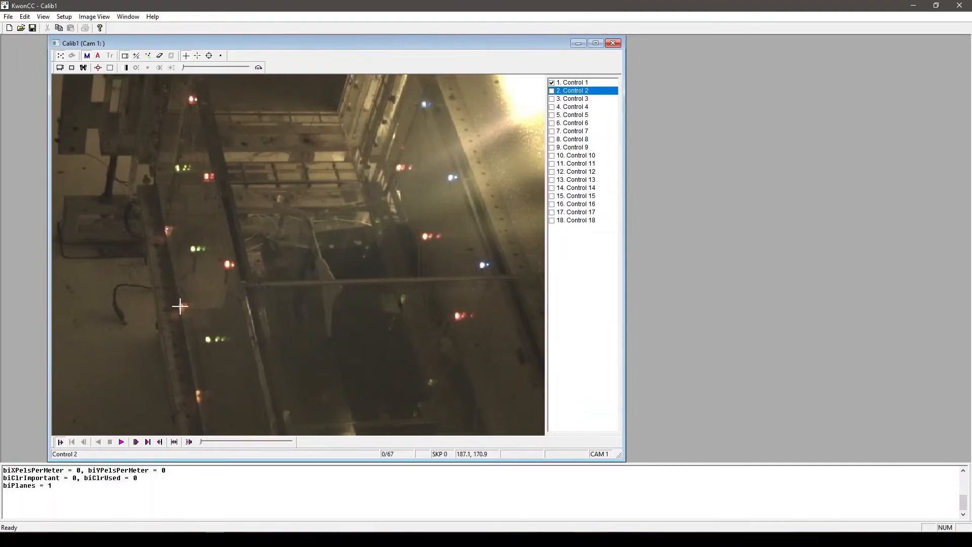
left_click(180, 306)
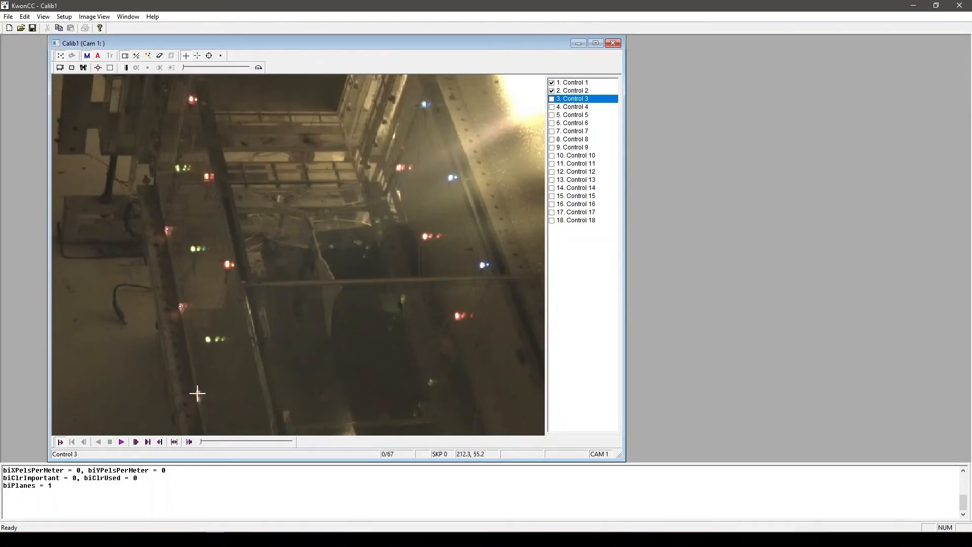
left_click(199, 392)
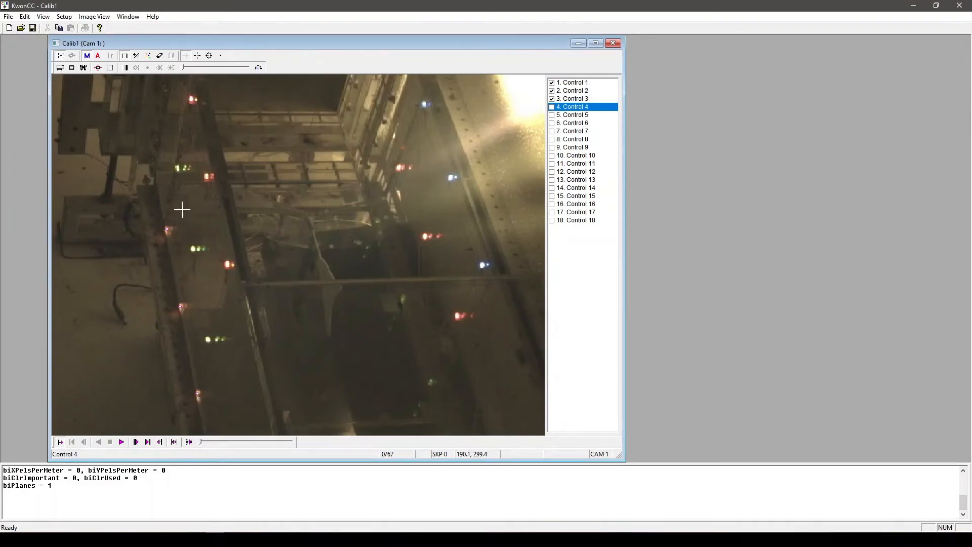
Step: Digitize Controls 4 to 6 on the green lights in the left part of the Cam 1 image, from top to bottom
left_click(176, 167)
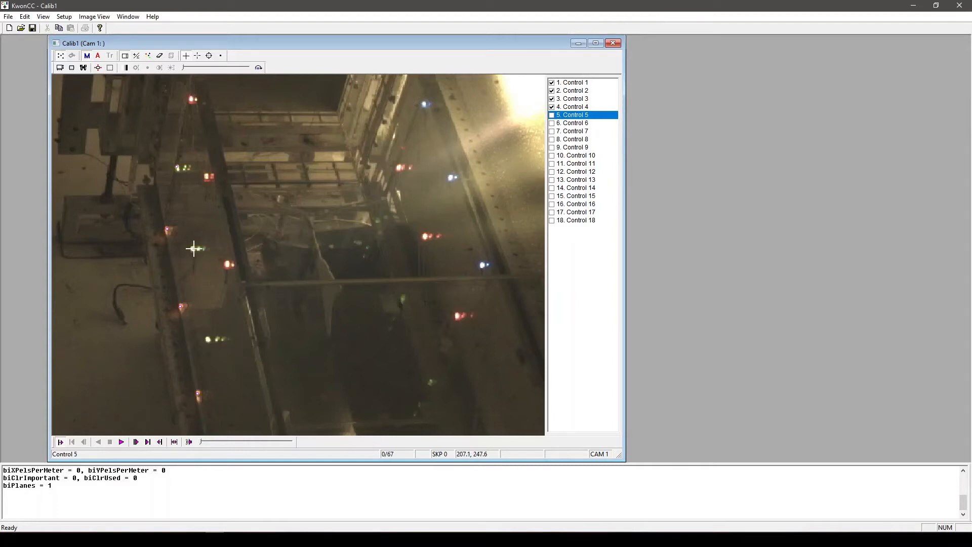
left_click(194, 248)
left_click(208, 339)
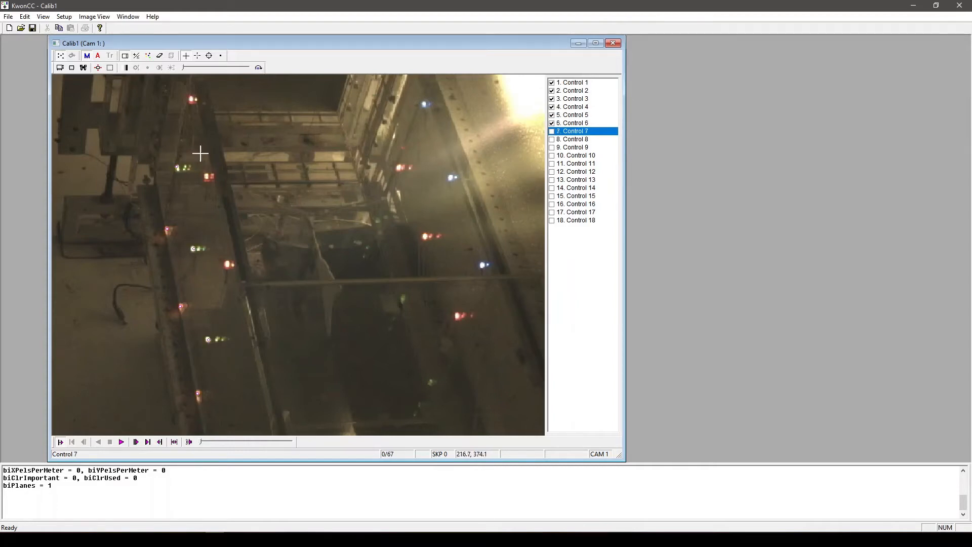
Step: Digitize Controls 7 to 9 on the red-orange lights just right of the green column in Cam 1, from top to bottom
left_click(191, 99)
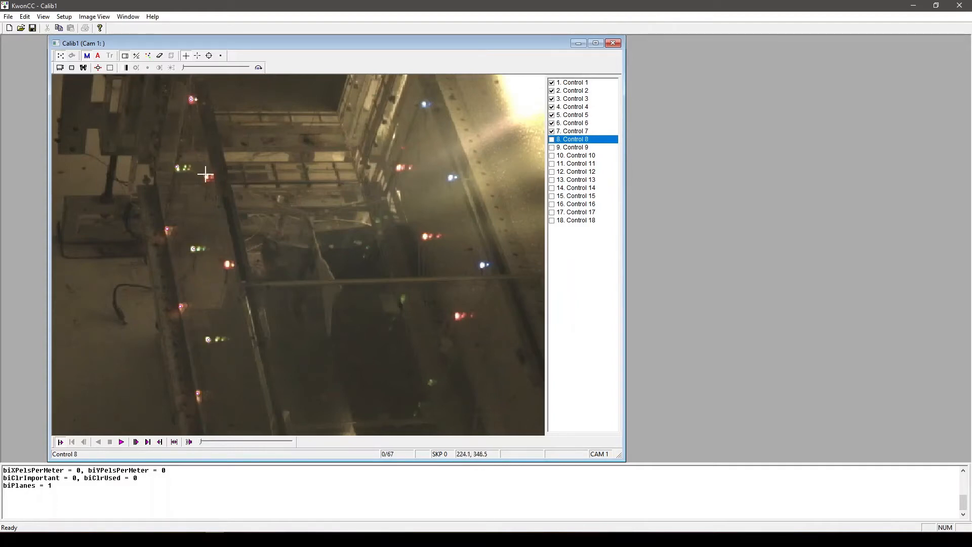
left_click(209, 176)
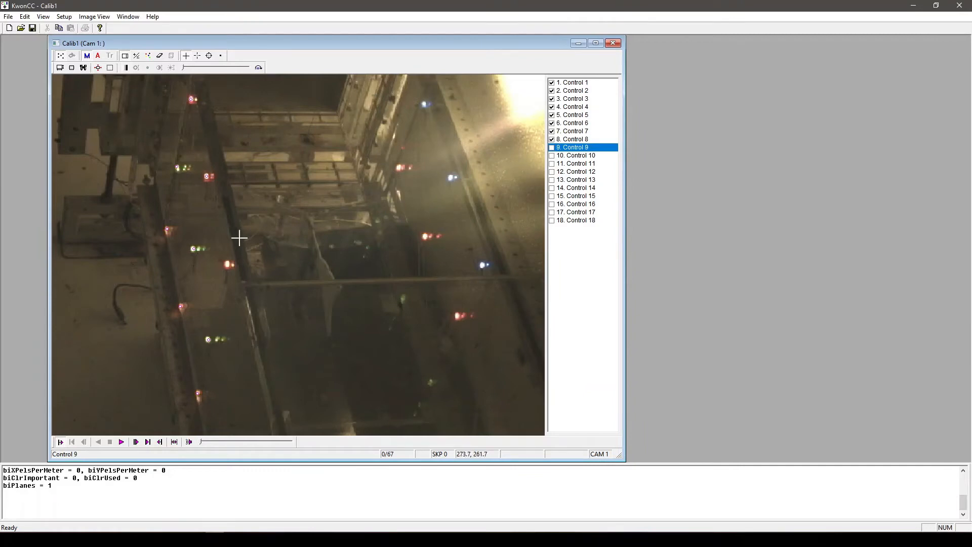
left_click(228, 263)
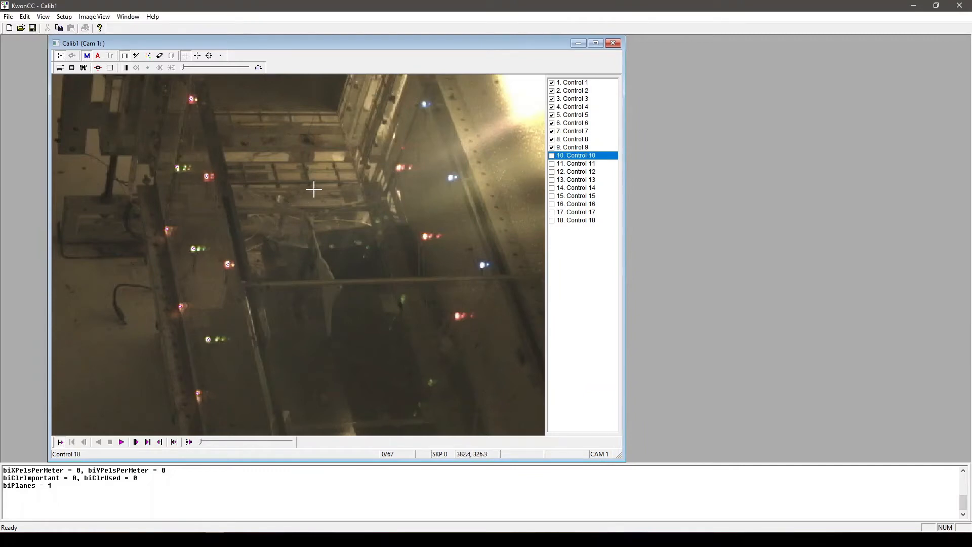
Step: Digitize Controls 10 to 12 on the faint green lights near the middle of the Cam 1 image, from top to bottom
left_click(376, 220)
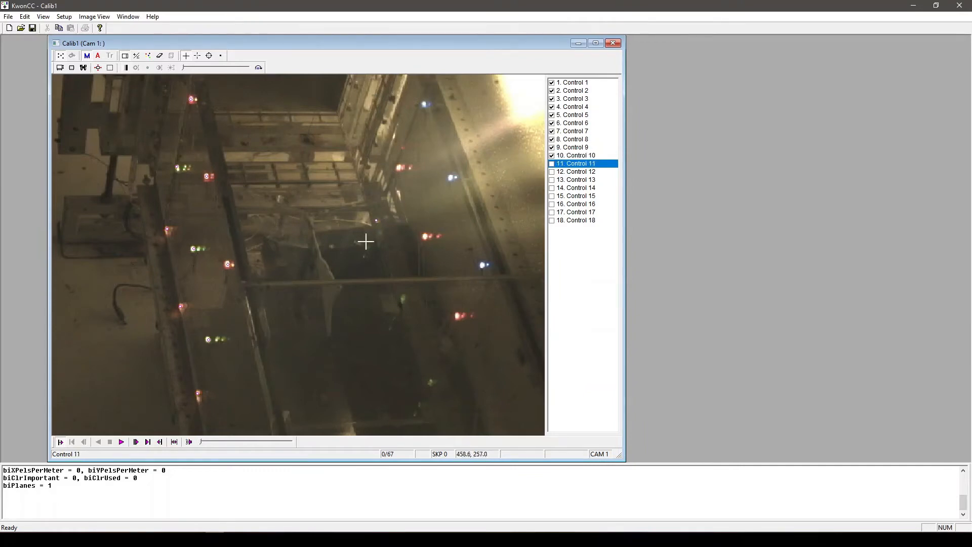
left_click(403, 299)
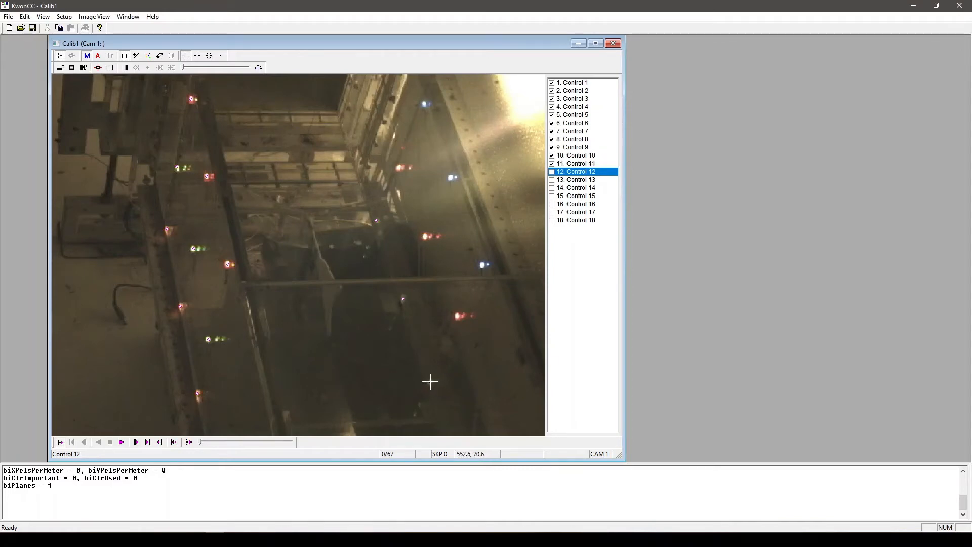
left_click(430, 382)
Step: Digitize Controls 13 to 15 on the red lights in the right part of the Cam 1 image, from top to bottom
left_click(400, 168)
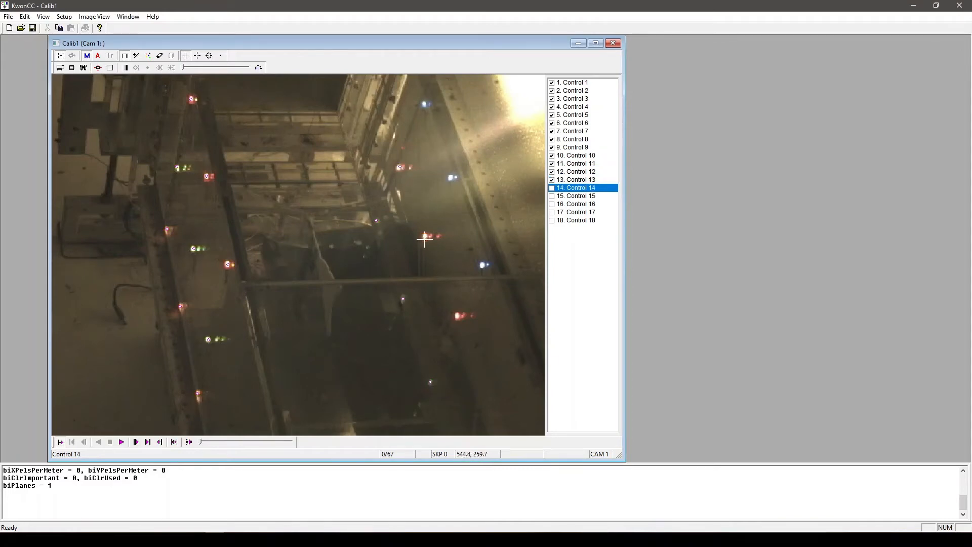
left_click(426, 236)
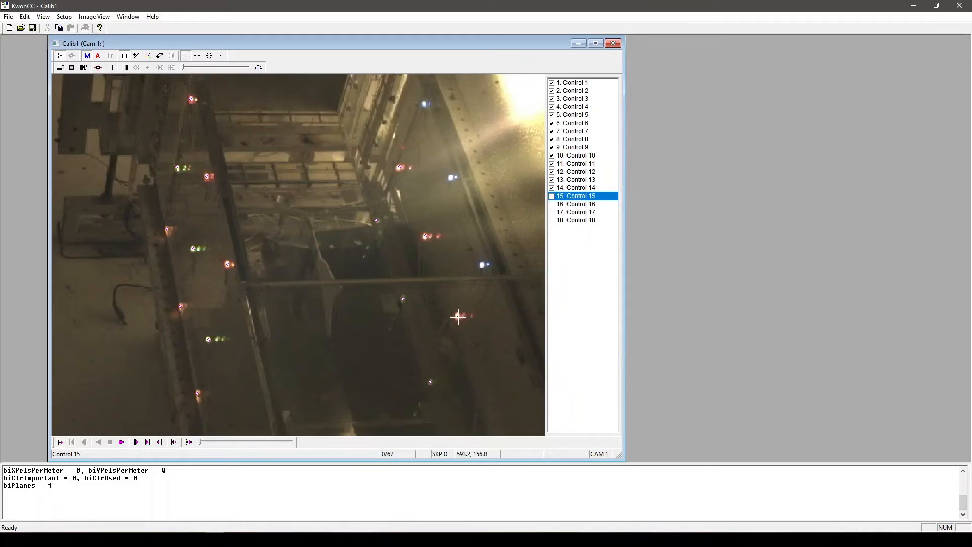
left_click(458, 316)
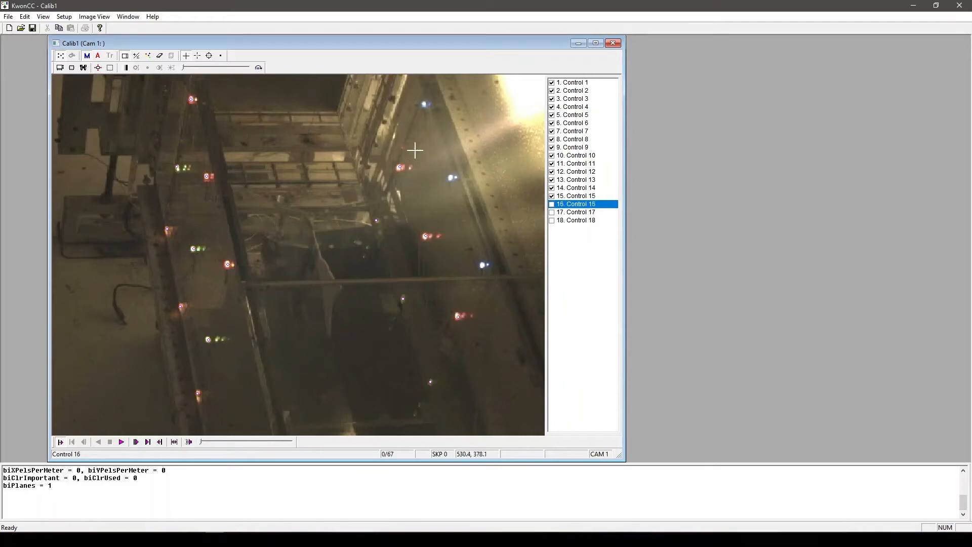
Step: Digitize Controls 16 to 18 on the blue lights in Cam 1 from top to bottom, and close its image window
left_click(425, 104)
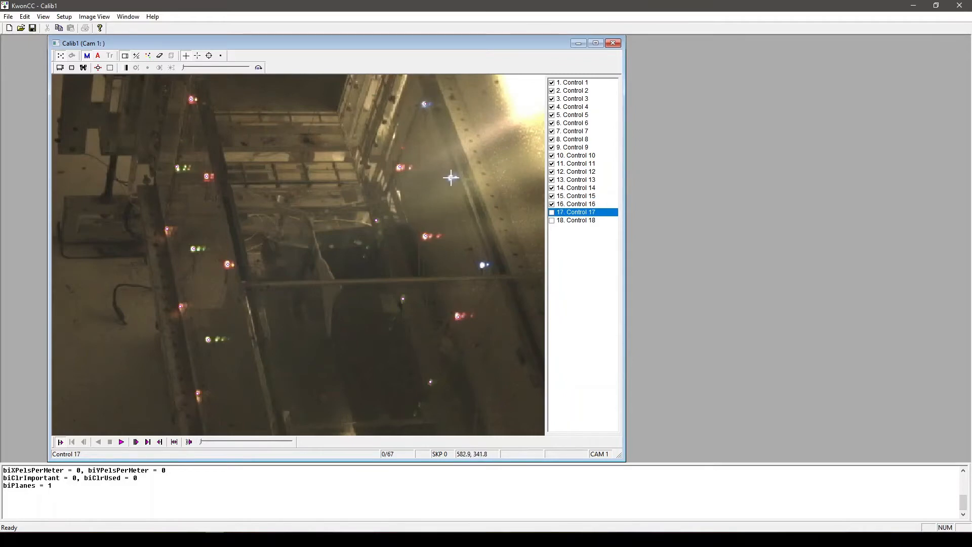
left_click(450, 177)
left_click(482, 265)
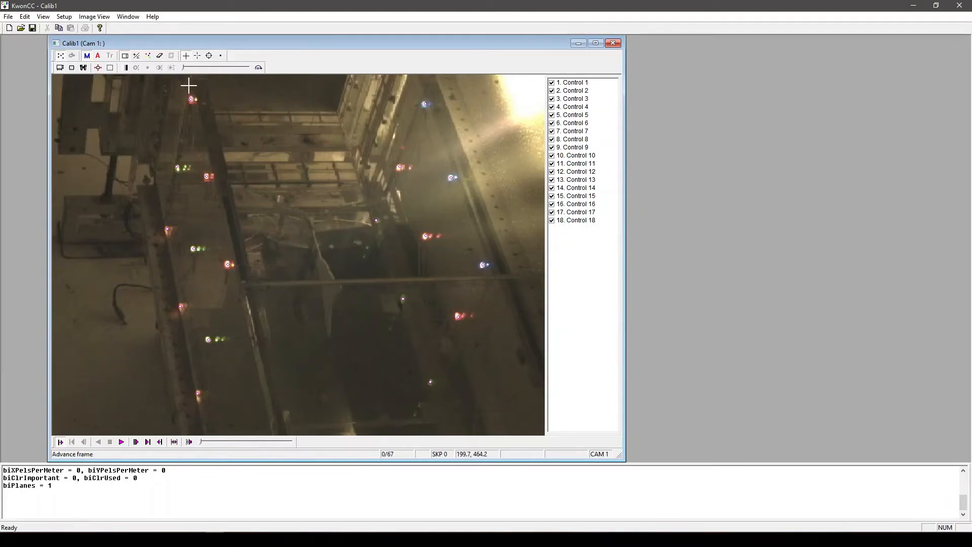
left_click(111, 68)
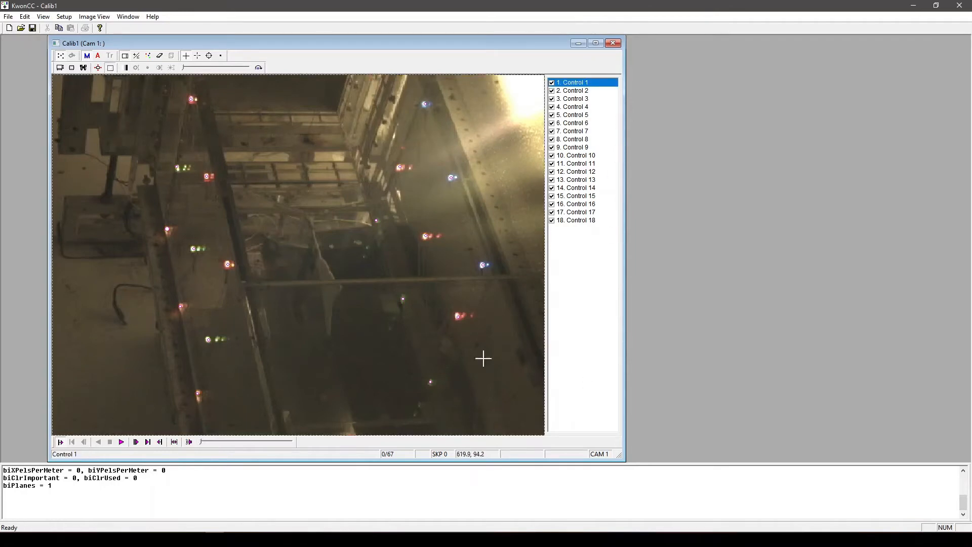
left_click(615, 43)
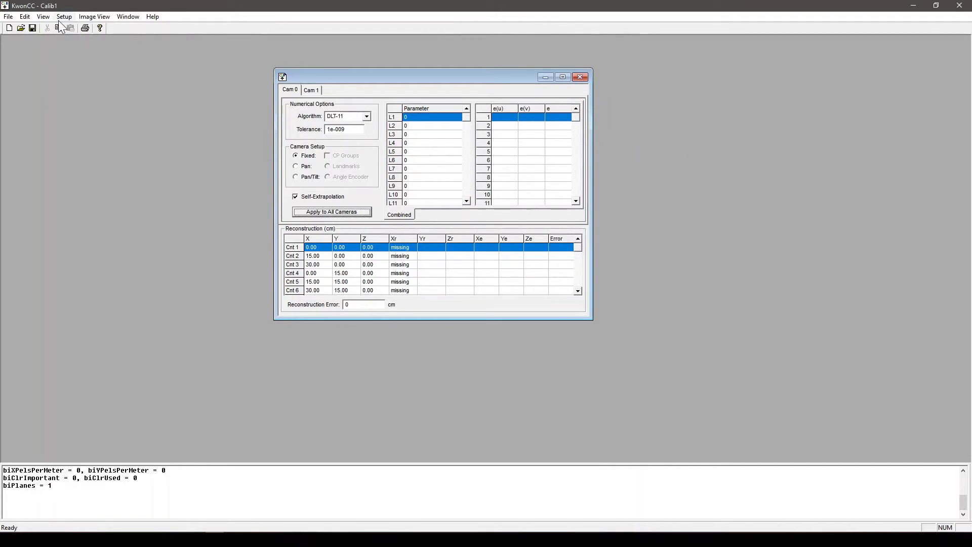
Step: Run the calibration for both cameras and check the reconstruction error
left_click(43, 17)
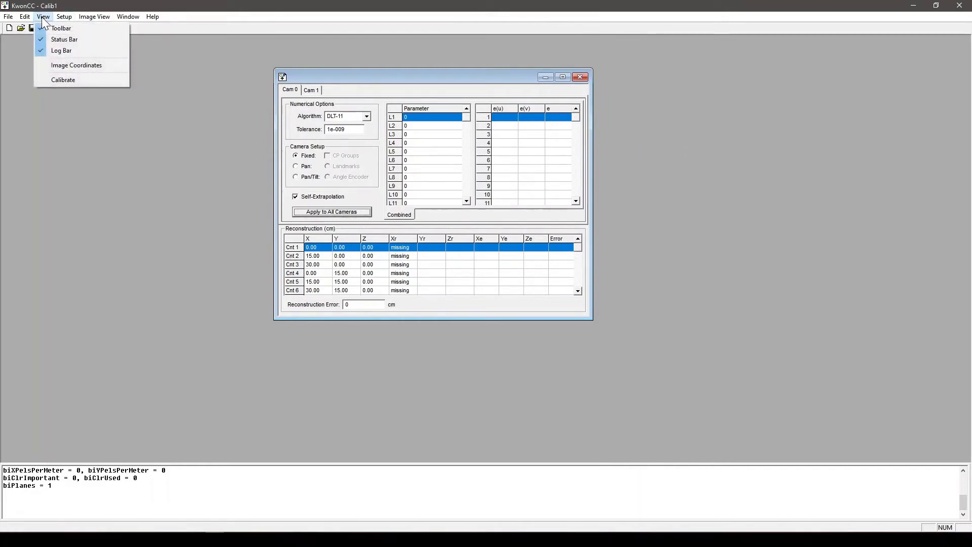
left_click(81, 80)
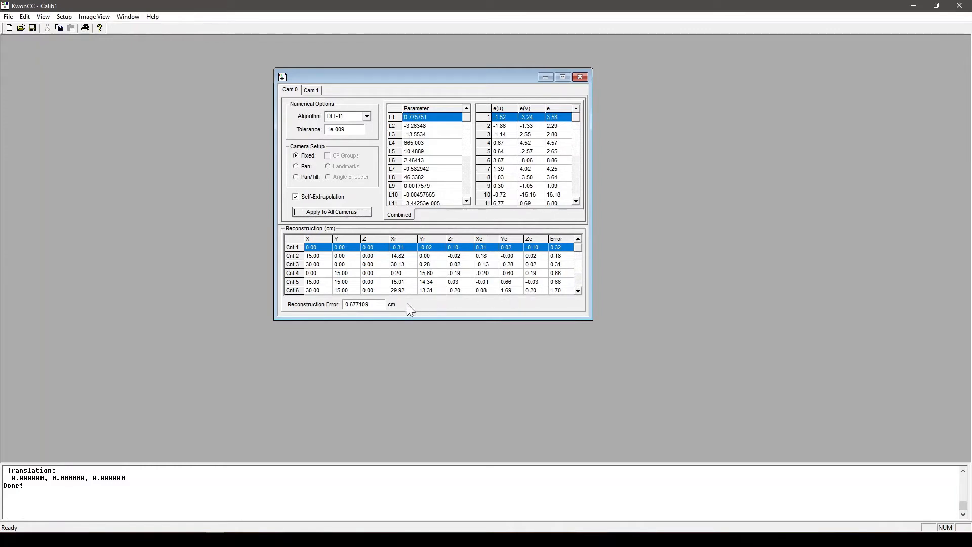
left_click_drag(374, 305, 343, 304)
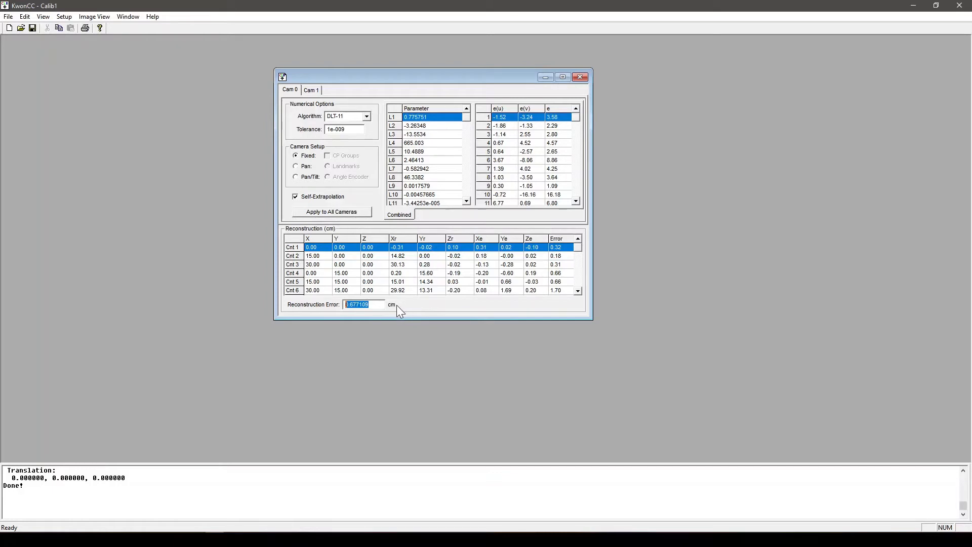
left_click(371, 305)
Step: Save the calibration as 30cm calibration frame in the 2-11-21 folder, then close it and exit KwonCC
left_click(31, 28)
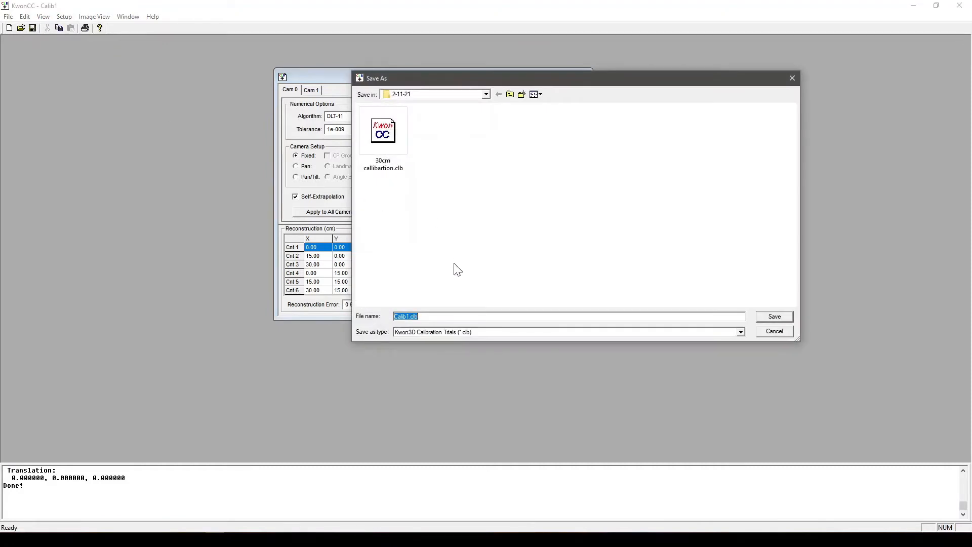
type("30c")
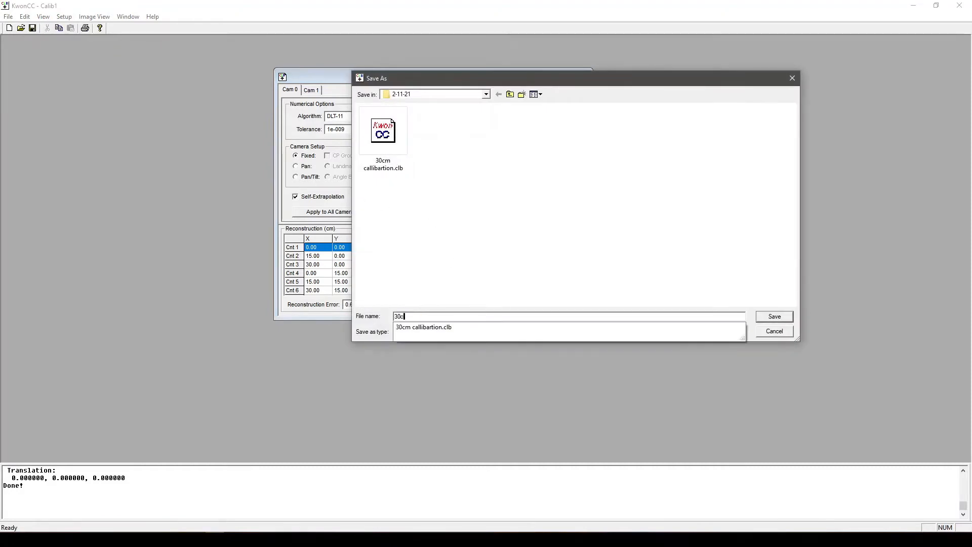
type("m calib")
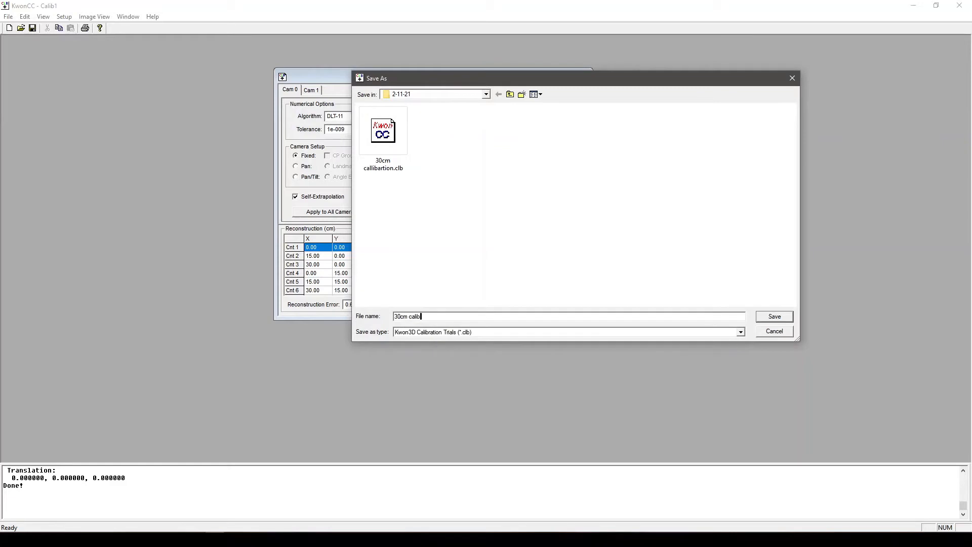
type("ration frame")
key("Return")
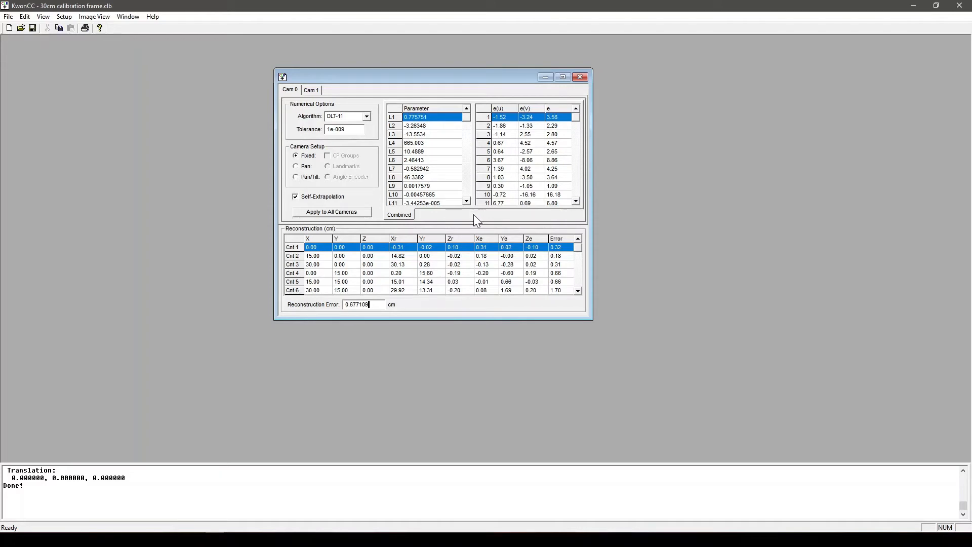
left_click(580, 77)
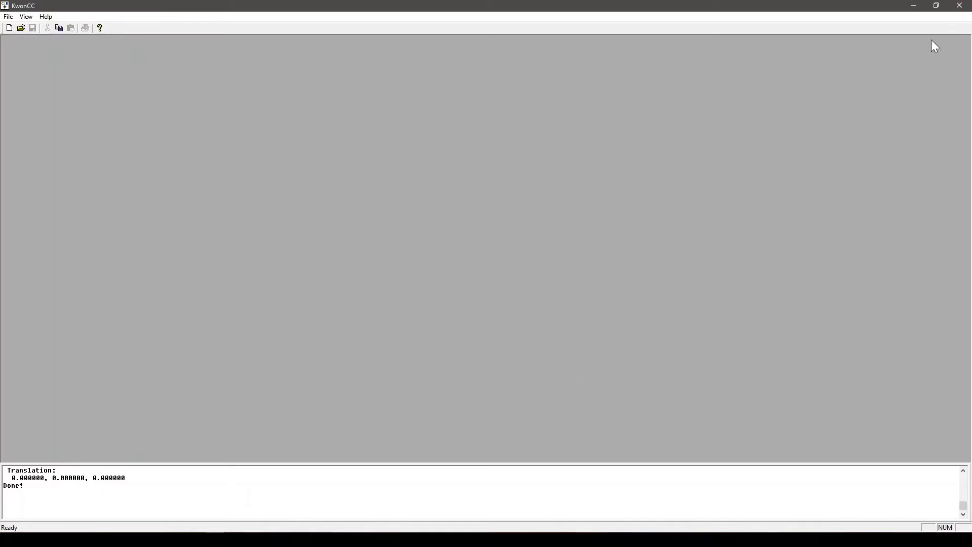
left_click(959, 6)
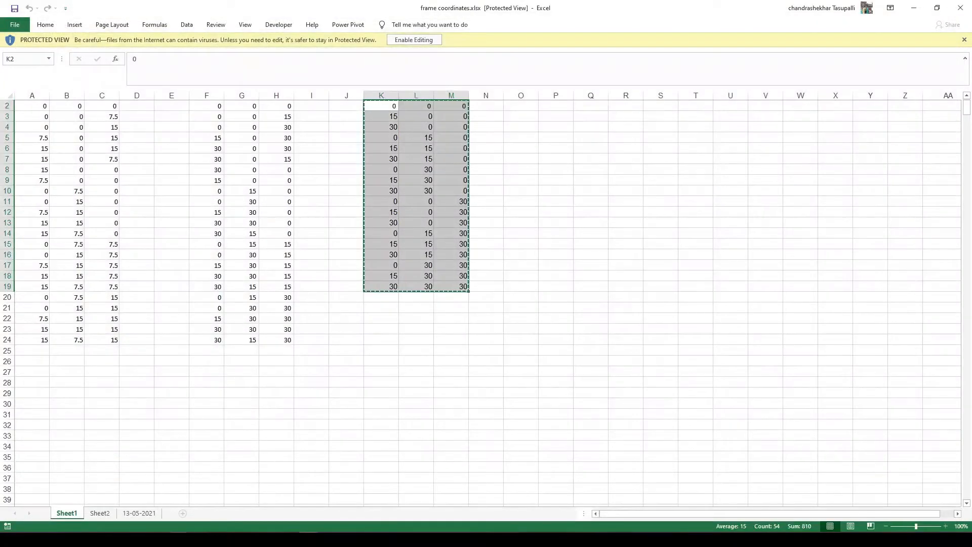
Step: Switch to Kwon3D in a maximized window and create a new trial, moving its image window away from the corner
mouse_move(215, 539)
left_click(219, 503)
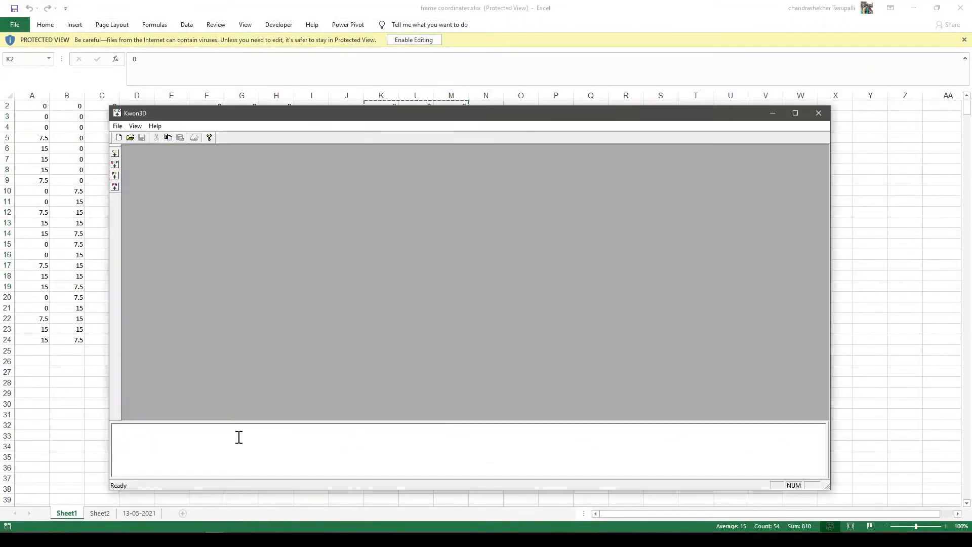
left_click(795, 112)
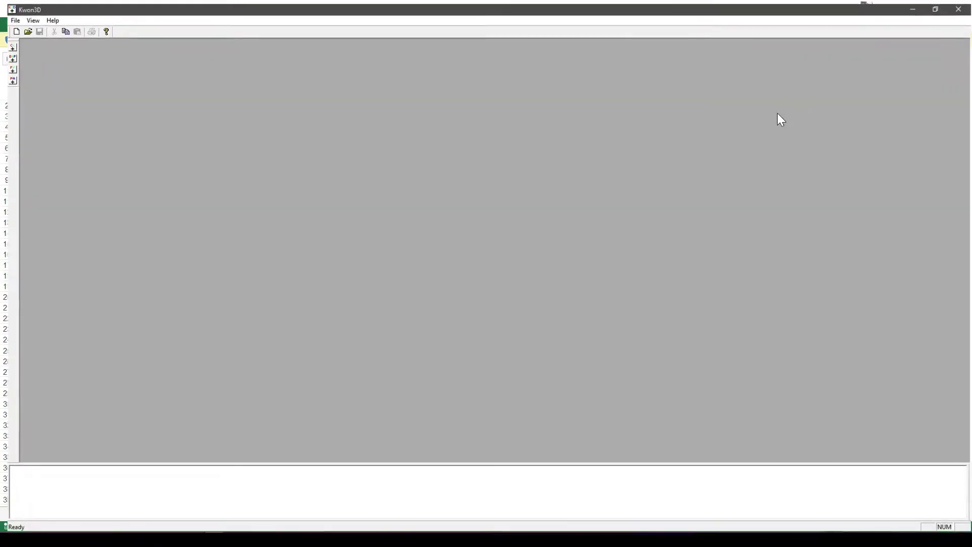
left_click(11, 28)
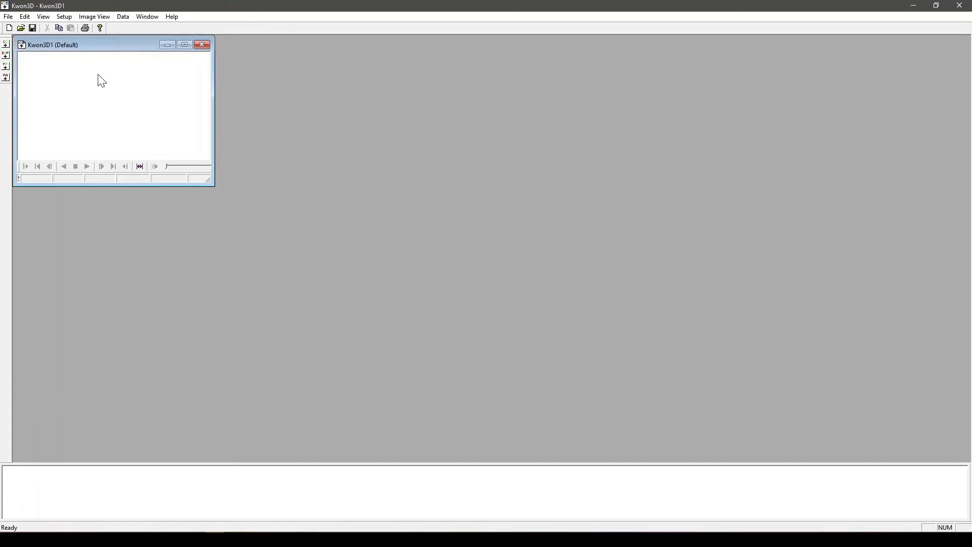
left_click_drag(121, 48, 351, 45)
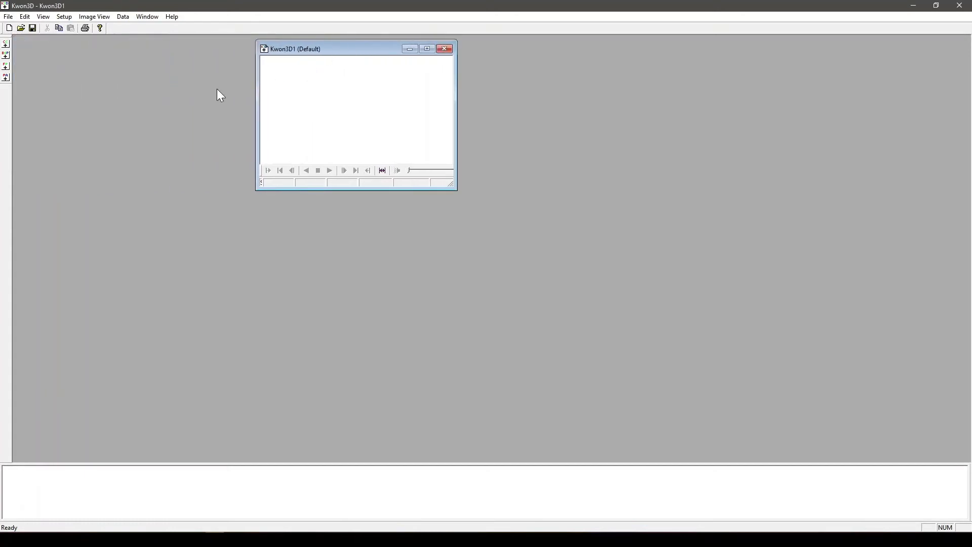
Step: Open the body model setup for the new trial and show its point definitions
left_click(64, 16)
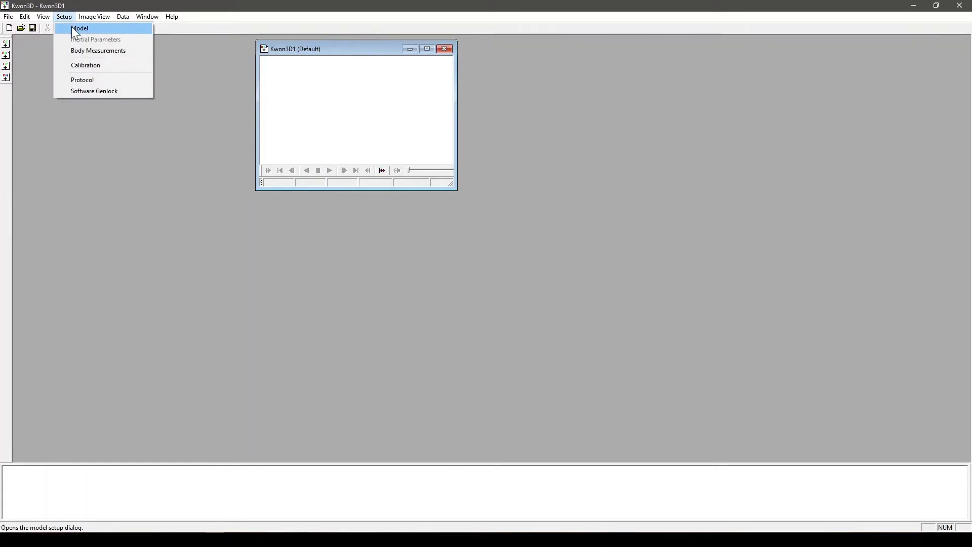
left_click(73, 28)
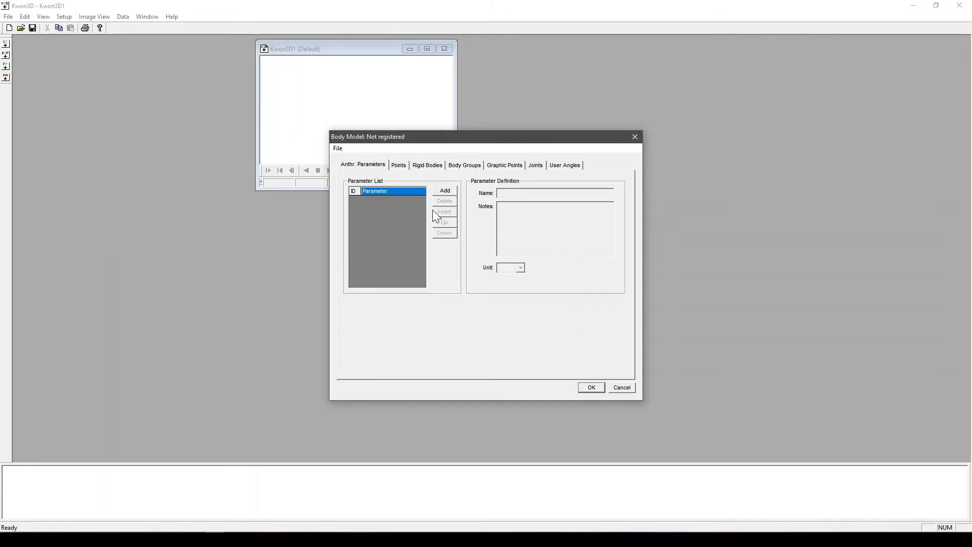
left_click(395, 167)
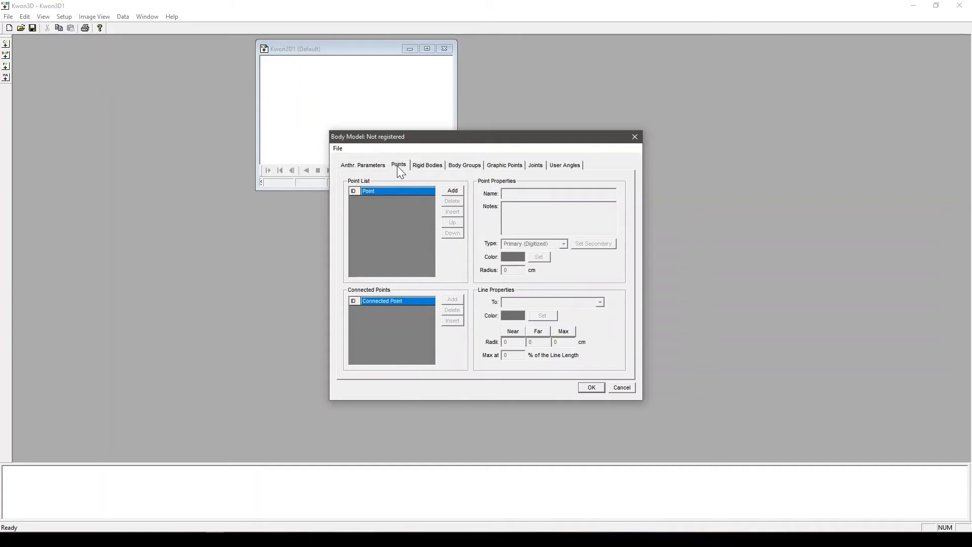
left_click(423, 166)
left_click(403, 165)
left_click(418, 165)
left_click(397, 167)
Step: Examine the light frame photo and the markers in the 24 1ms 1ang video, playing it briefly before minimizing it
left_click(254, 539)
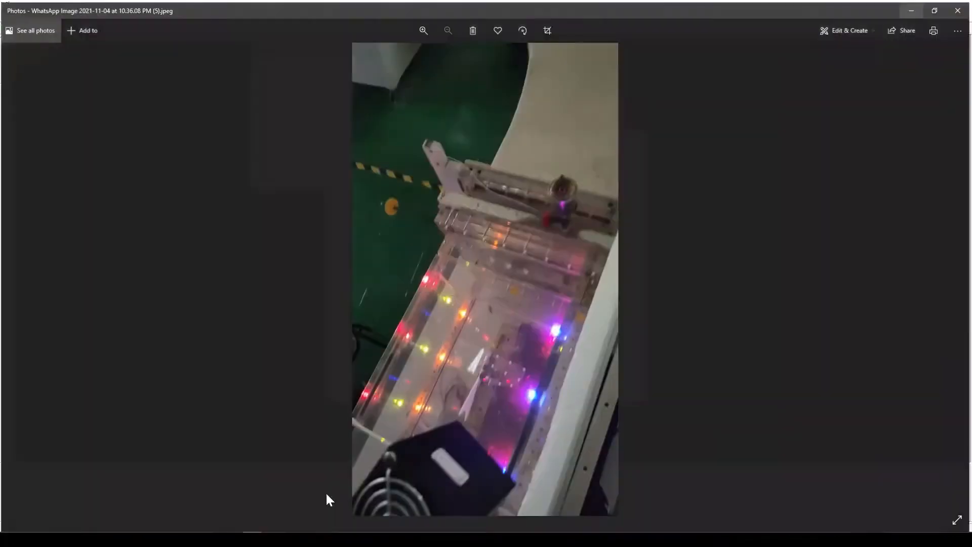
left_click(272, 539)
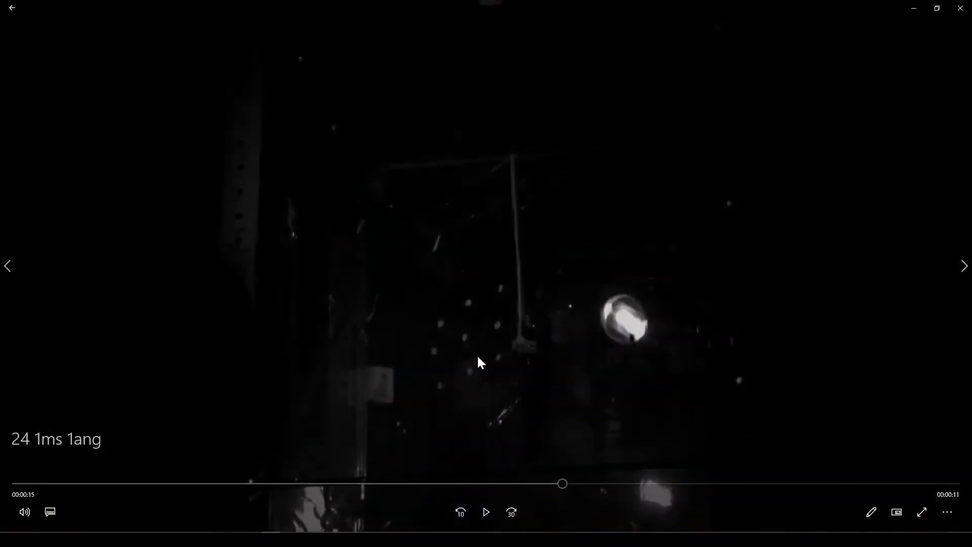
left_click(509, 379)
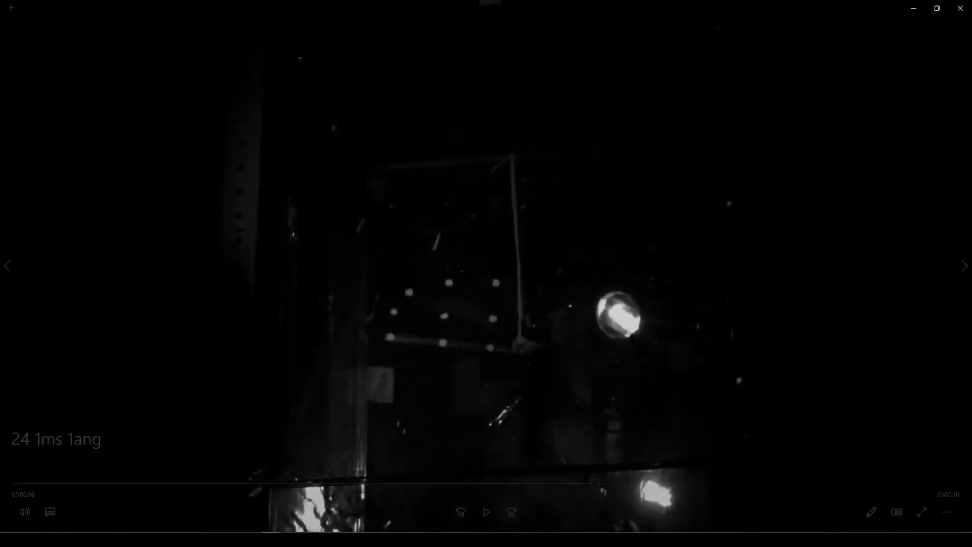
left_click(485, 379)
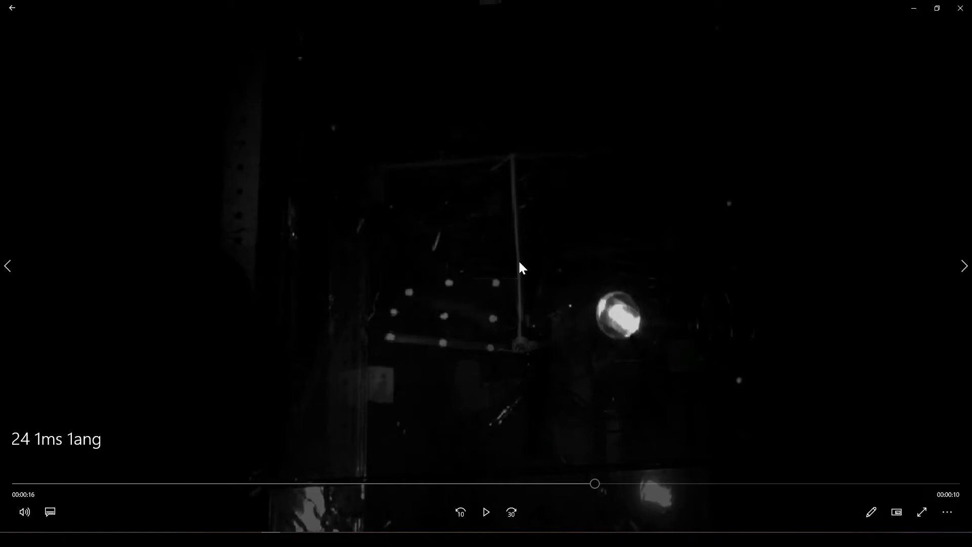
left_click(913, 8)
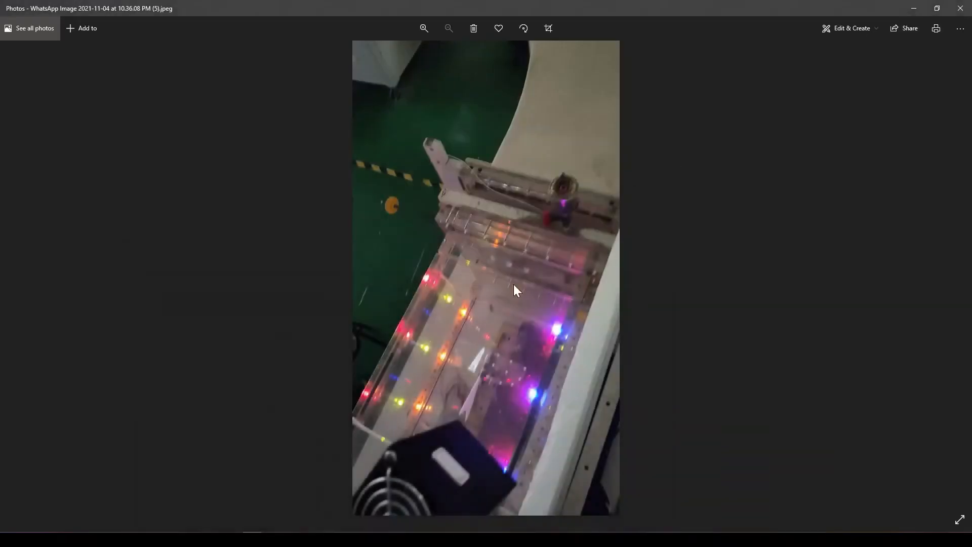
Step: Switch back to Kwon3D and add a body model point named a1, coloured light red
left_click(214, 538)
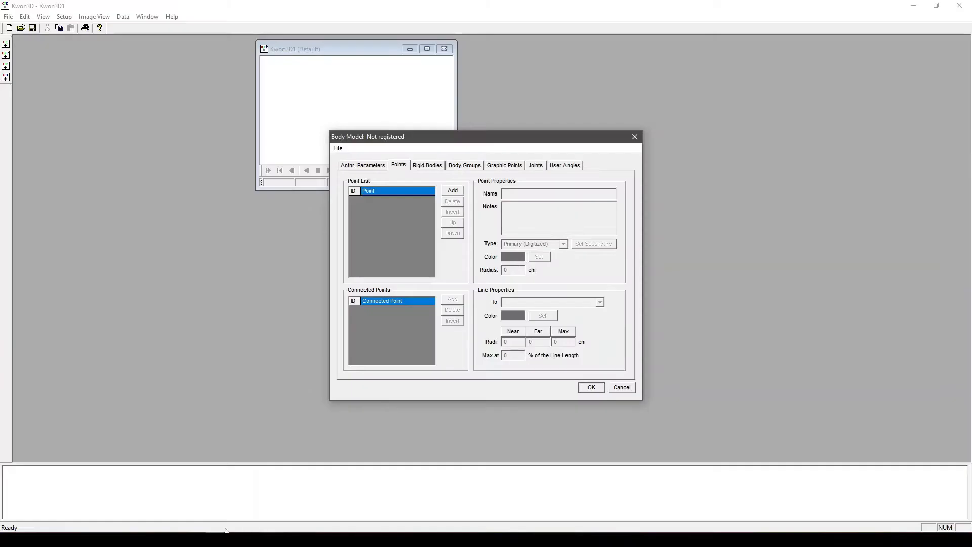
left_click(453, 191)
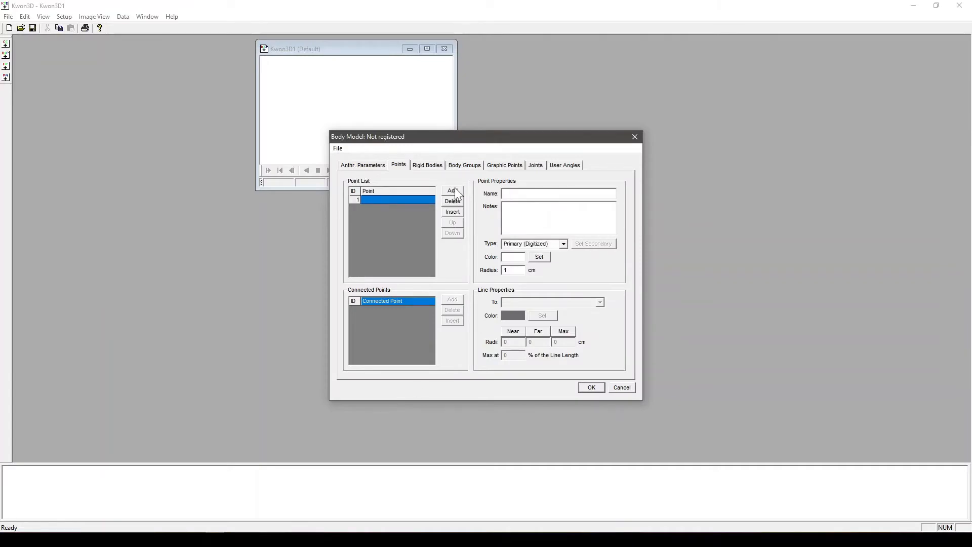
type("a1")
left_click(538, 258)
left_click(441, 214)
left_click(452, 337)
Step: Try to set point a1's radius to 0.5 cm
left_click(510, 270)
key("BackSpace")
type("0.5")
Step: Add a second point named a2 and colour it light yellow
left_click(452, 190)
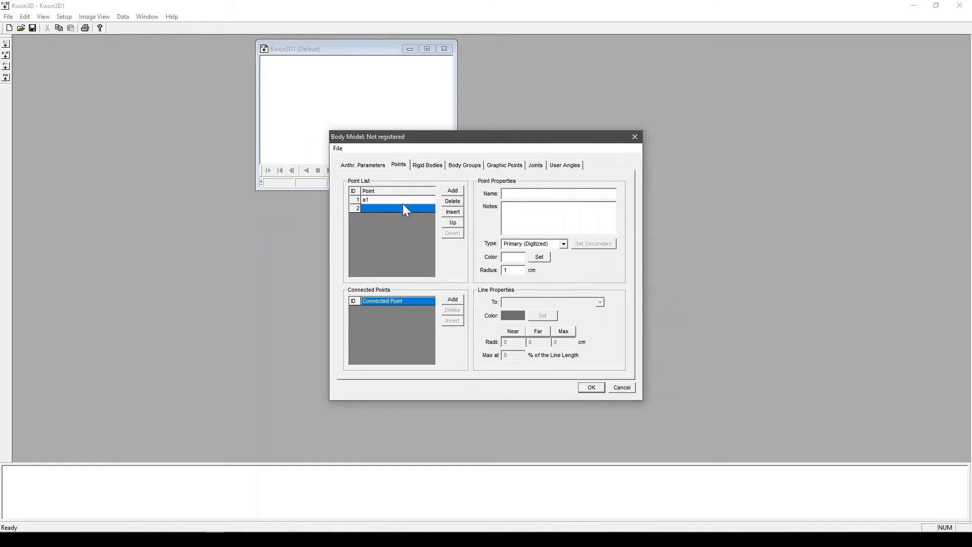
type("a2")
left_click(539, 257)
left_click(452, 213)
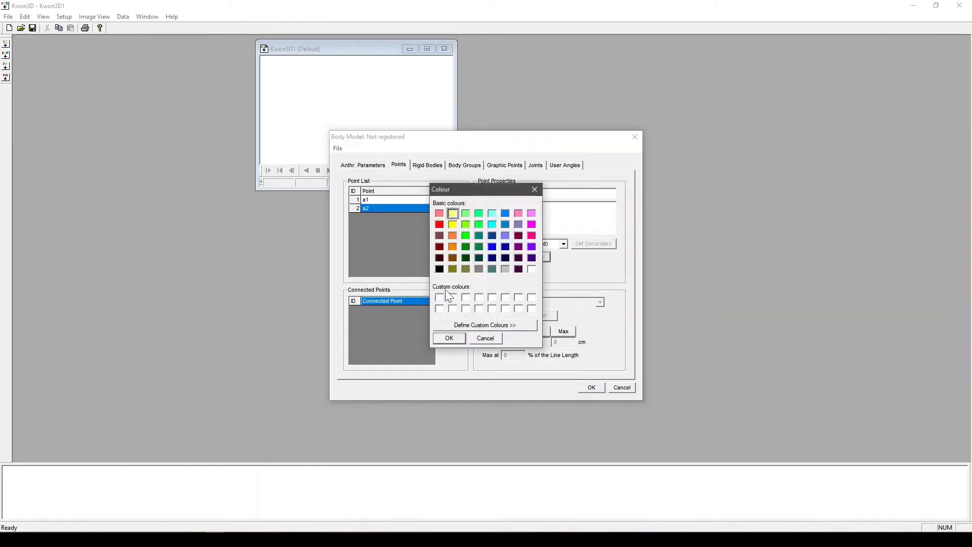
left_click(450, 338)
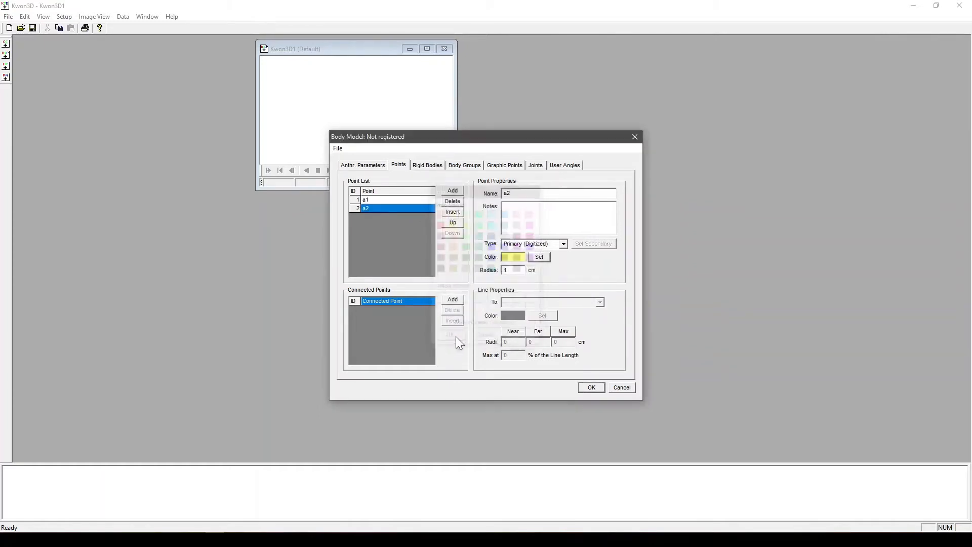
Step: Set point a1's radius to 1 cm and reselect point a2
left_click(392, 200)
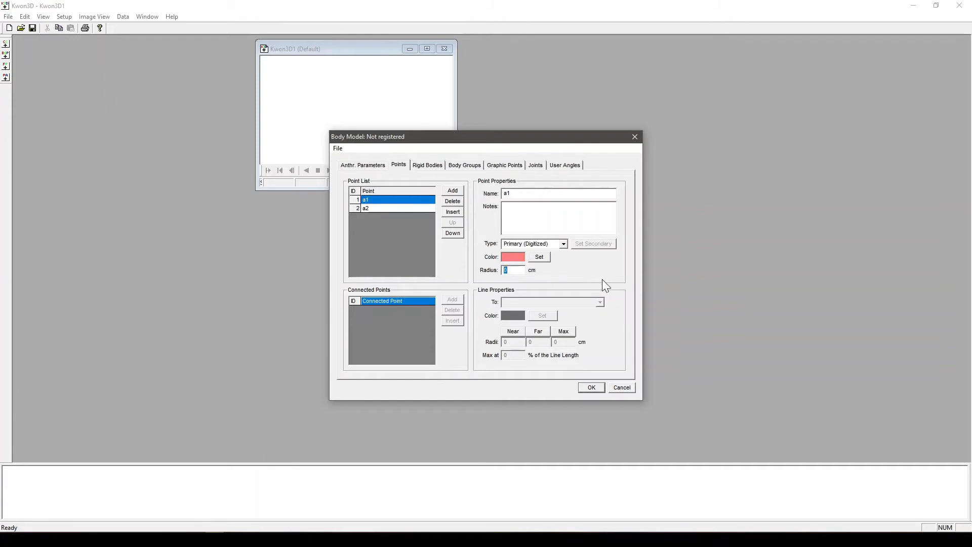
type("1")
left_click(379, 207)
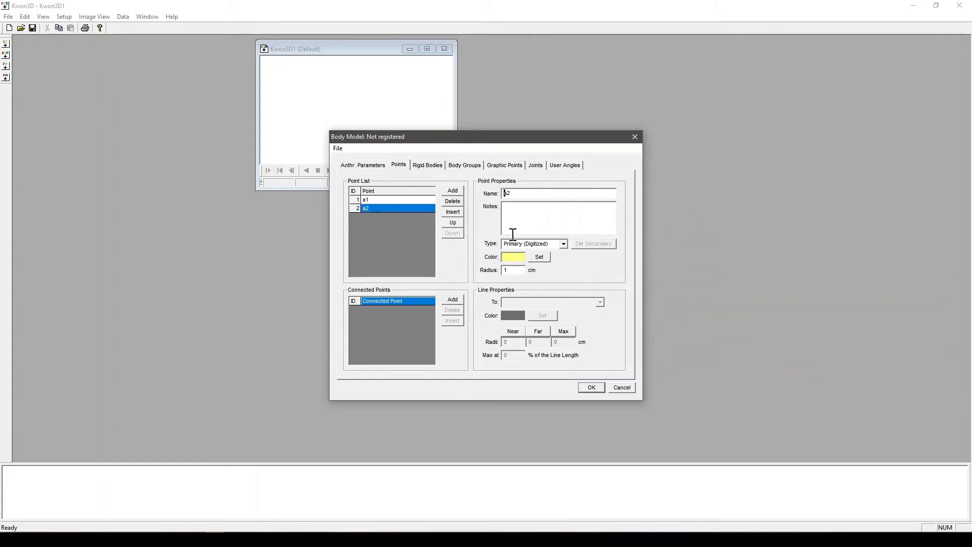
Step: Add a third point named a3 and colour it light green
left_click(452, 191)
type("a3")
left_click(539, 257)
left_click(465, 213)
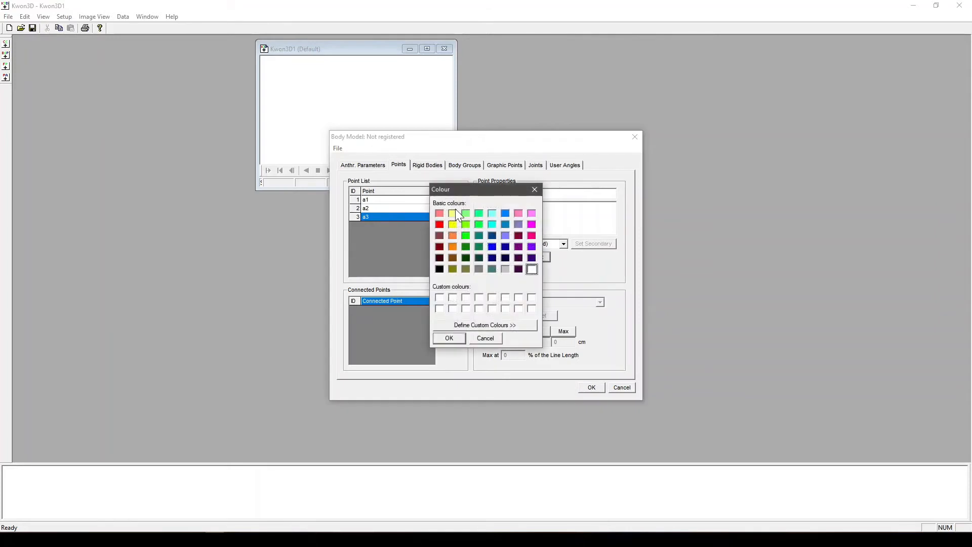
left_click(454, 336)
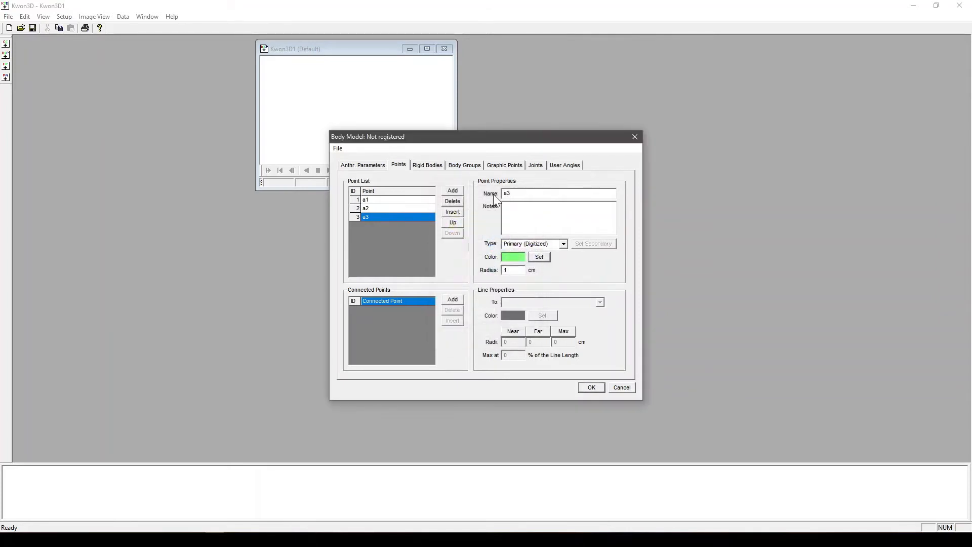
Step: Add a fourth point named b1 and colour it light cyan
left_click(457, 191)
type("b1")
left_click(540, 257)
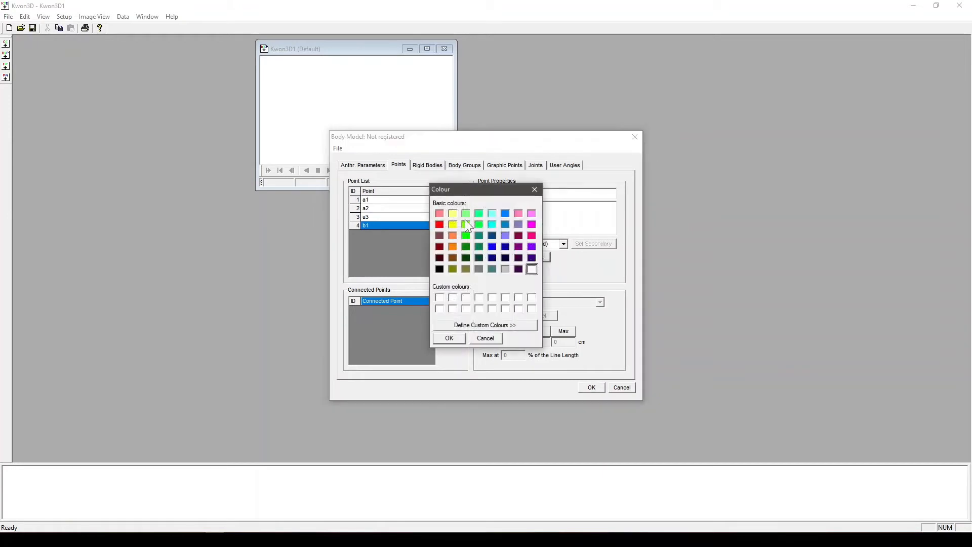
left_click(494, 215)
left_click(456, 336)
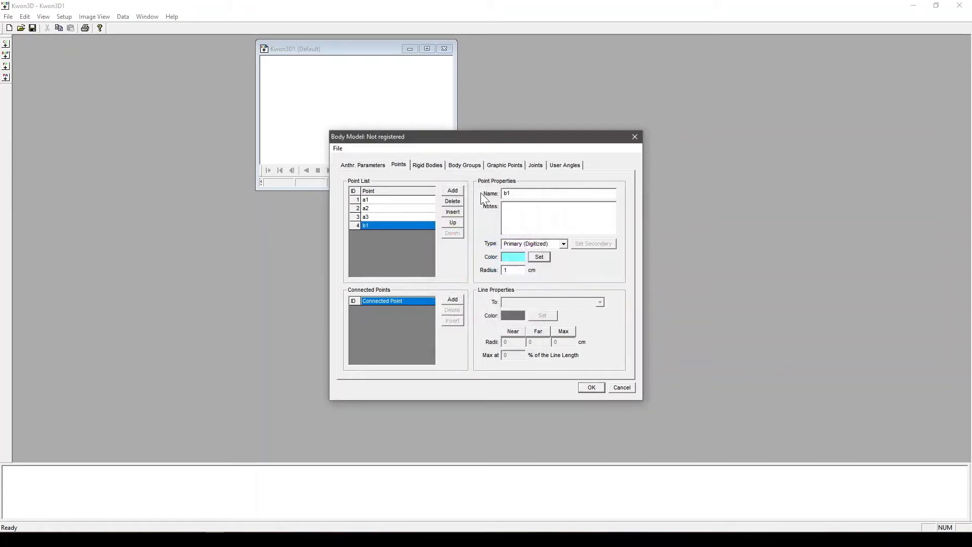
Step: Add a fifth point named b2 and colour it blue
left_click(456, 191)
type("b2")
left_click(540, 257)
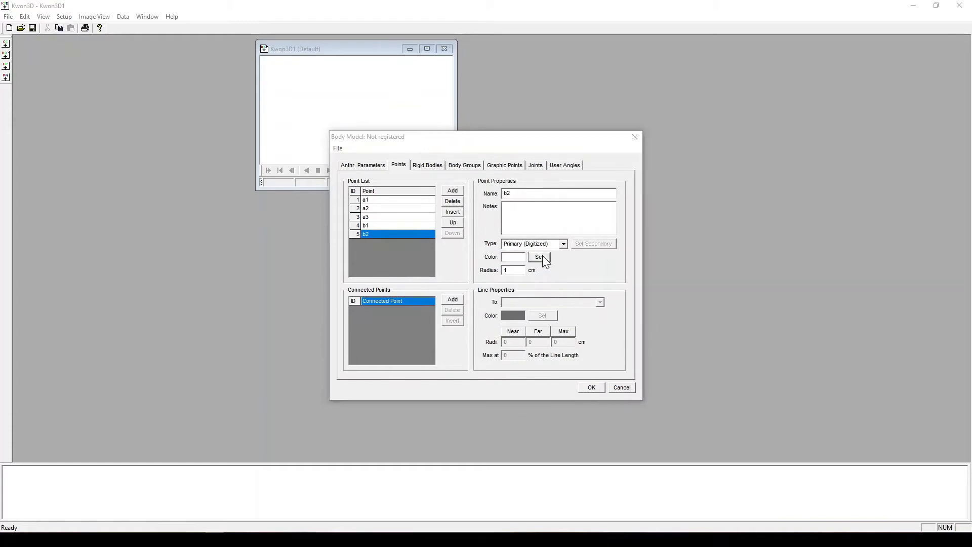
left_click(506, 214)
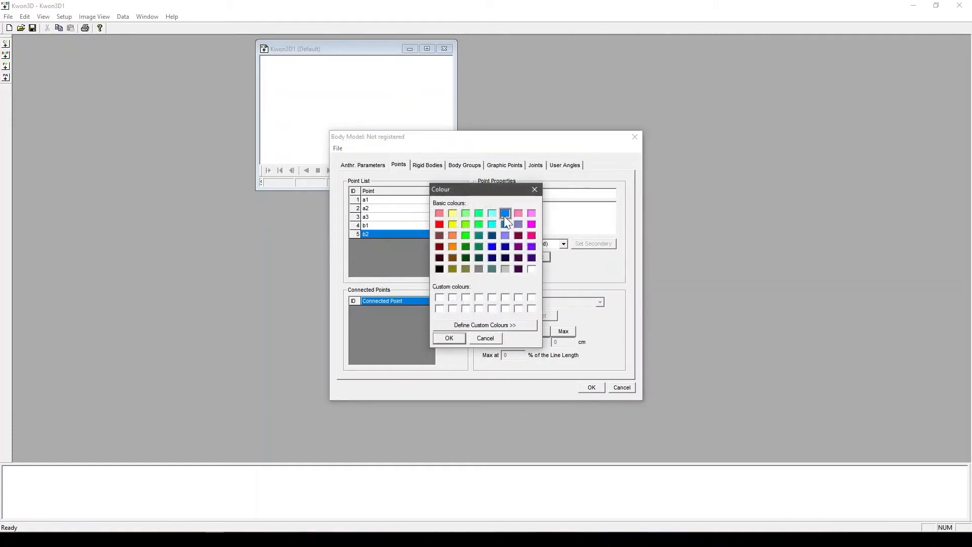
left_click(452, 338)
Step: Add a sixth point named b3 and colour it pink
left_click(455, 191)
type("b3")
left_click(539, 256)
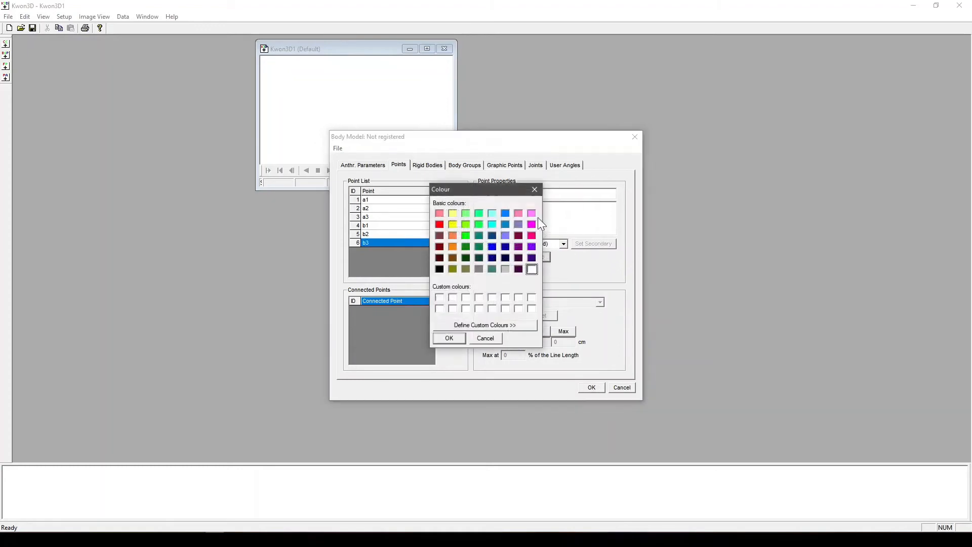
left_click(518, 213)
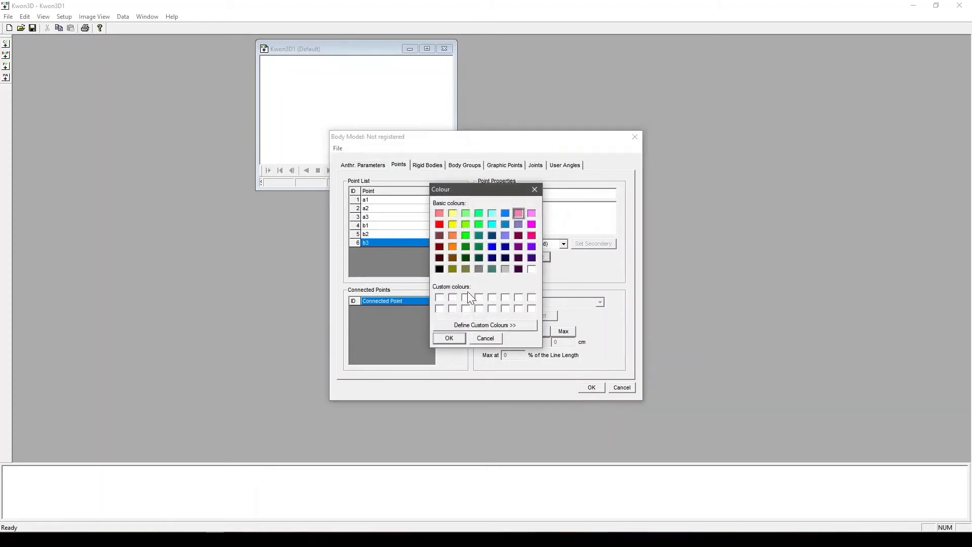
left_click(440, 337)
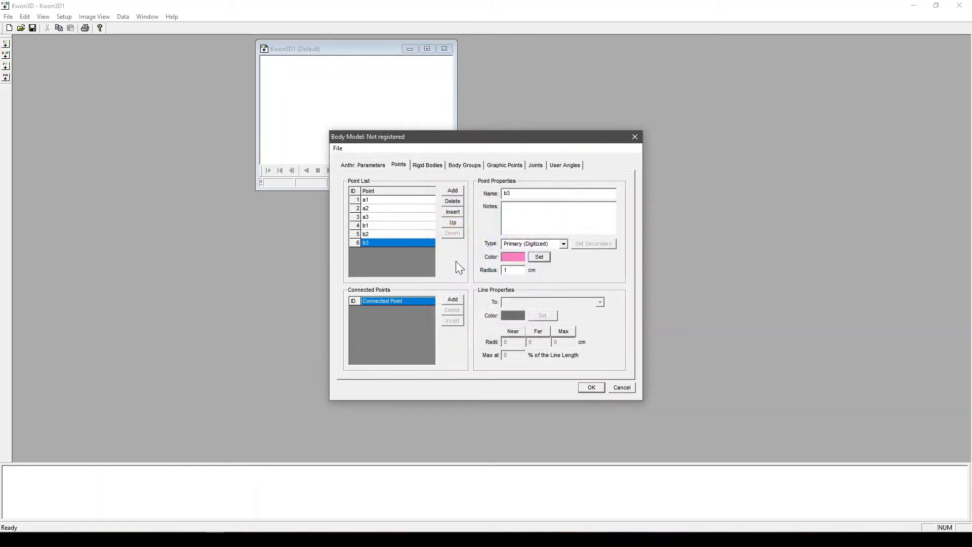
Step: Add a seventh point named c1 and colour it red
left_click(453, 191)
type("1")
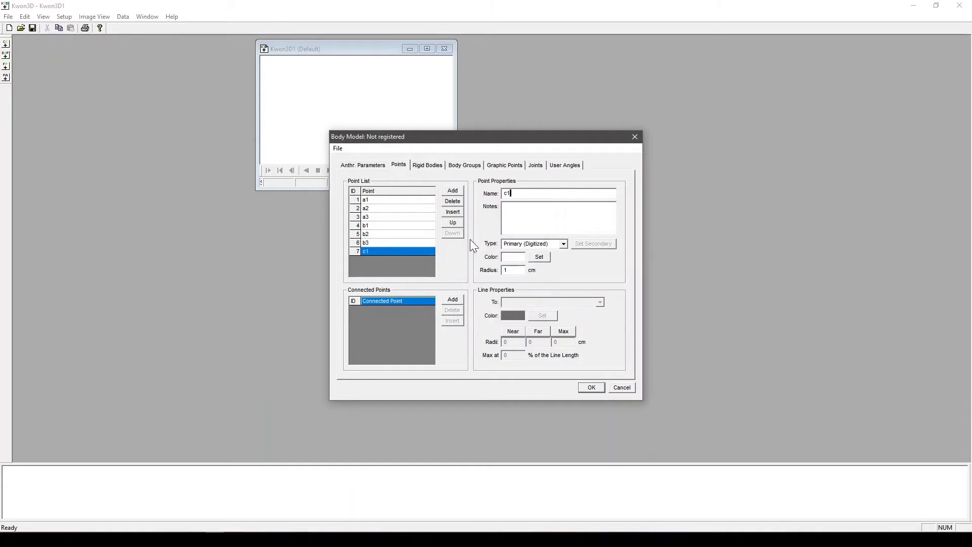
left_click(539, 257)
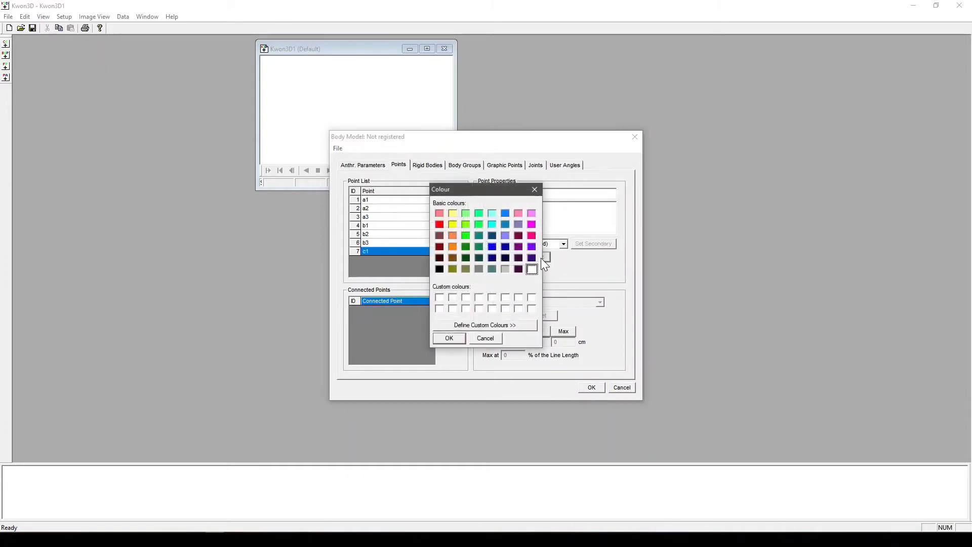
left_click(440, 226)
left_click(455, 337)
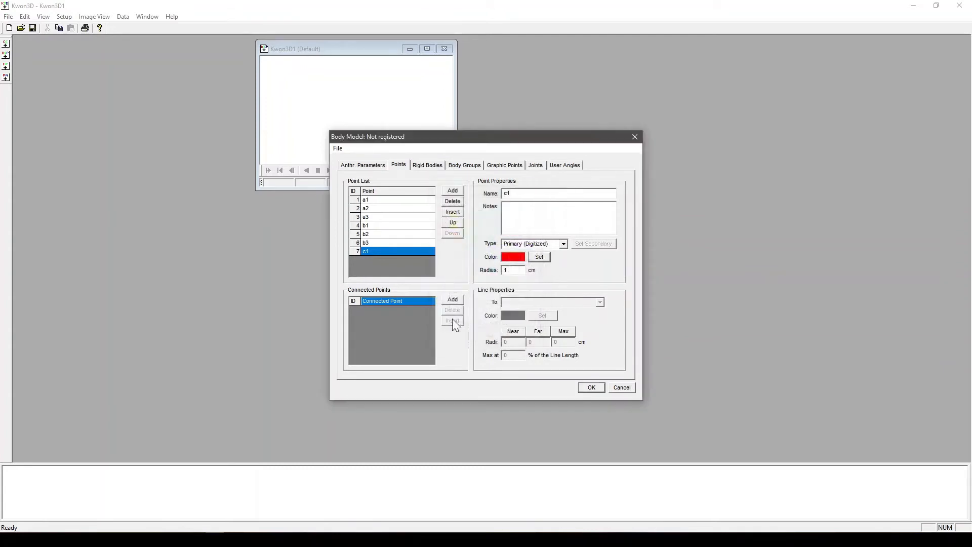
left_click(540, 257)
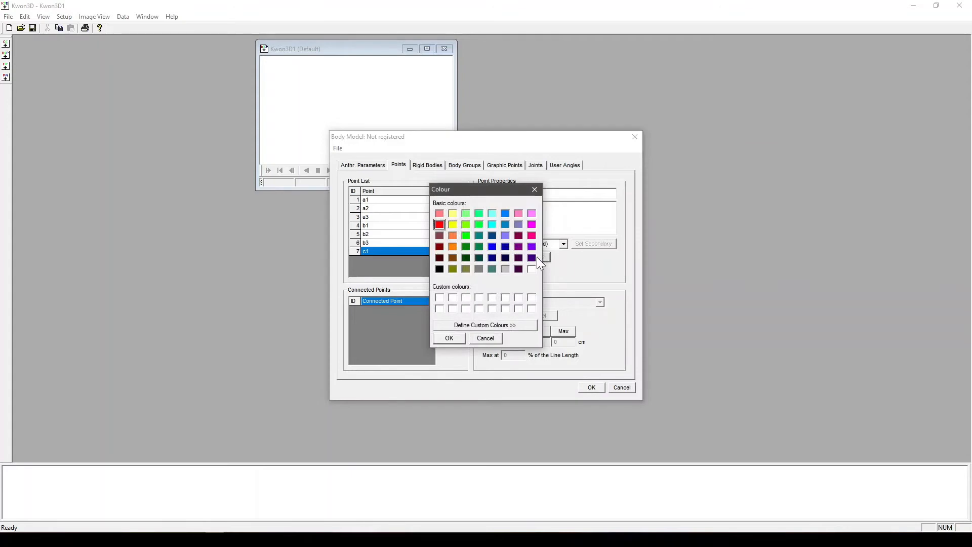
left_click(536, 190)
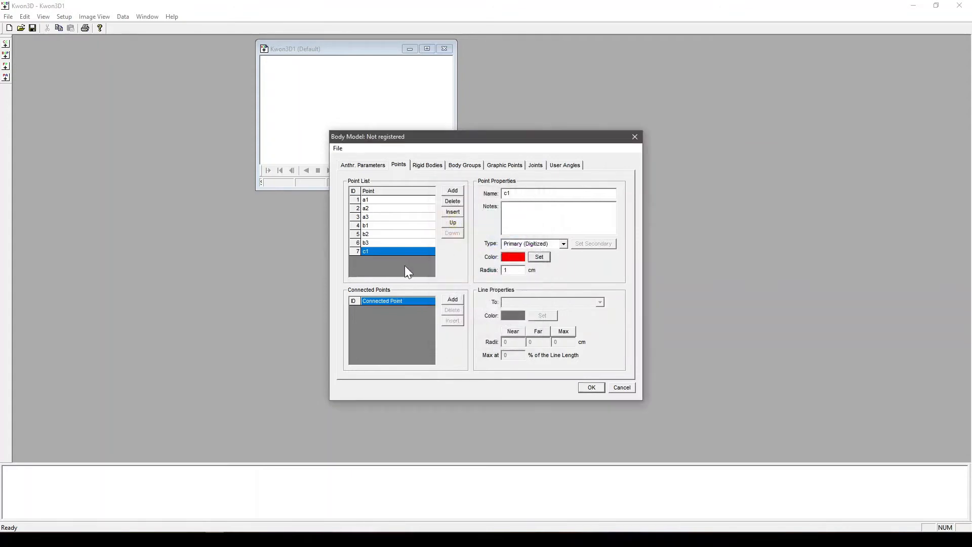
Step: Add an eighth point named c2 and colour it magenta
left_click(453, 191)
type("c2")
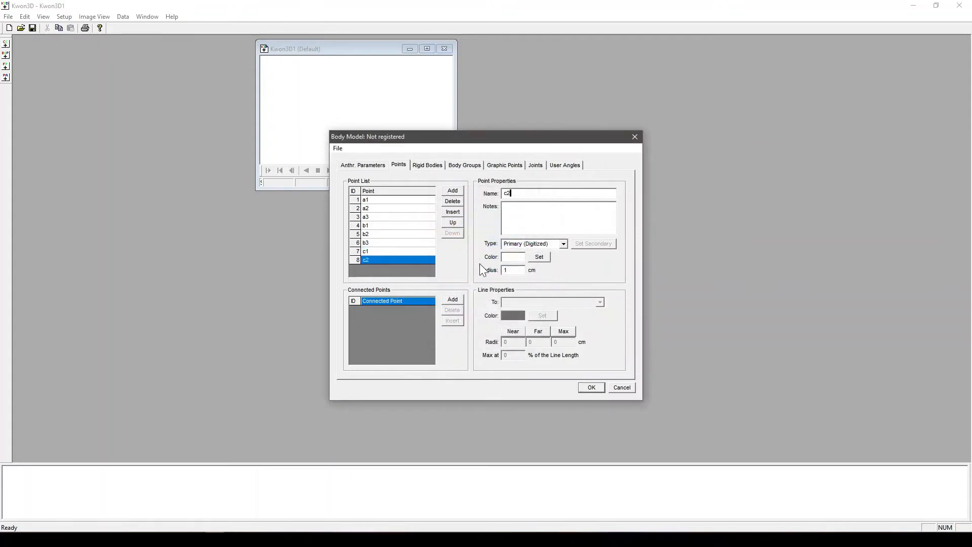
left_click(539, 256)
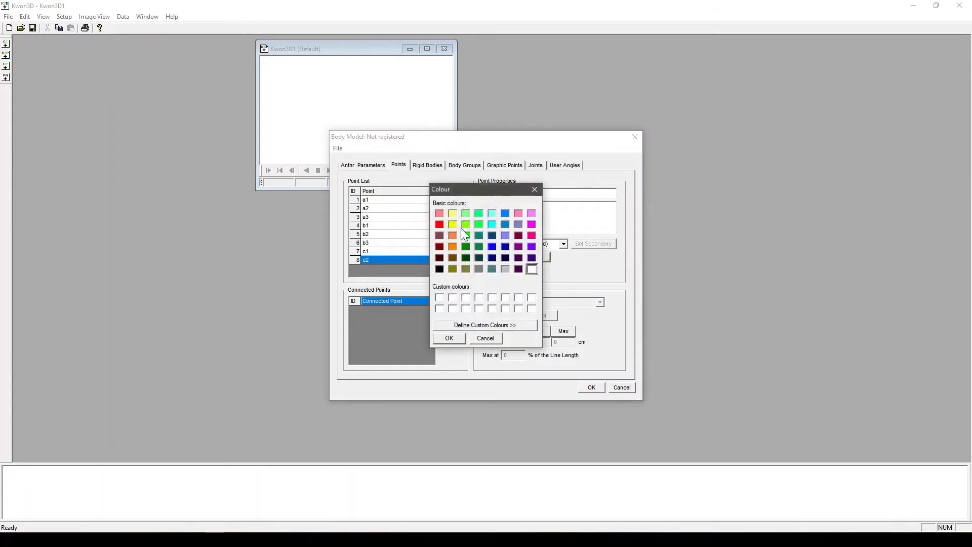
left_click(532, 225)
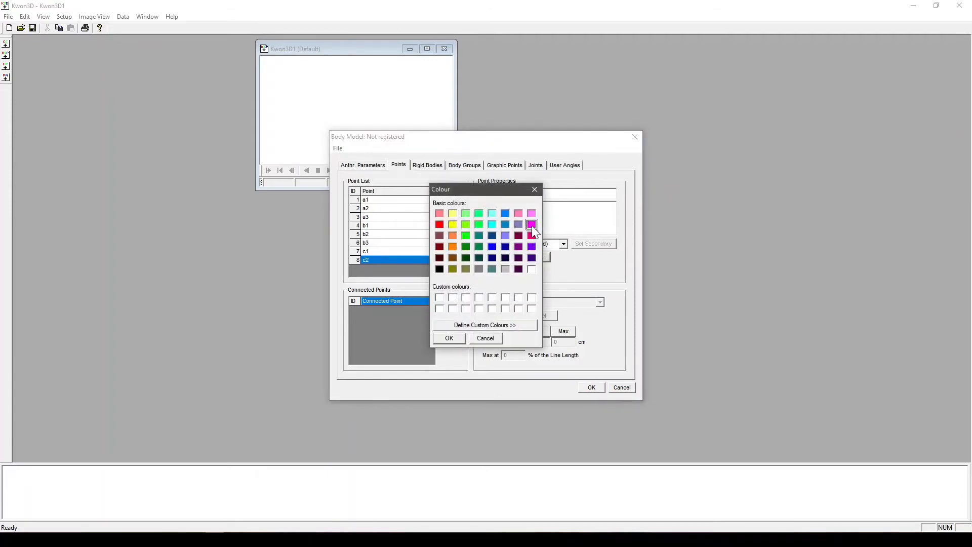
left_click(448, 338)
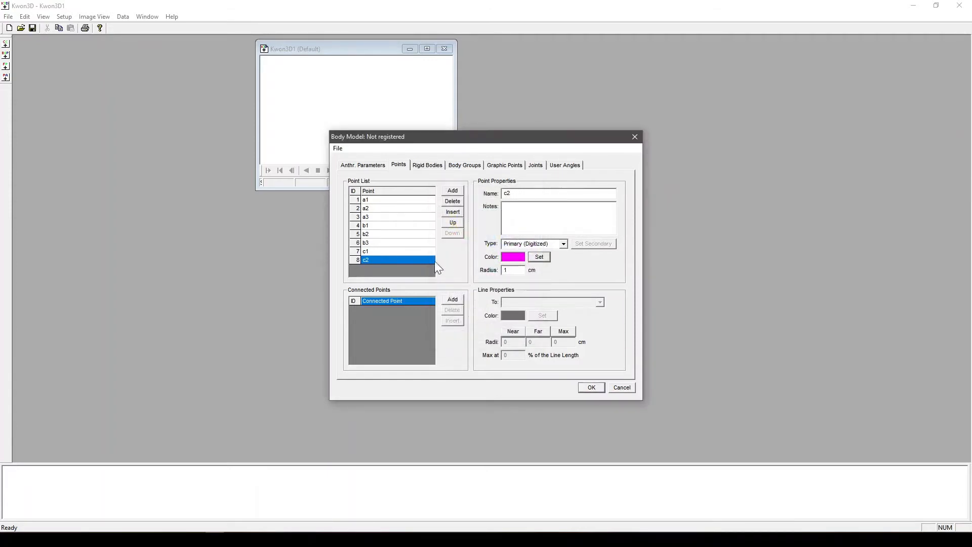
Step: Add a ninth point named c3 and colour it dark red
left_click(447, 192)
type("c3")
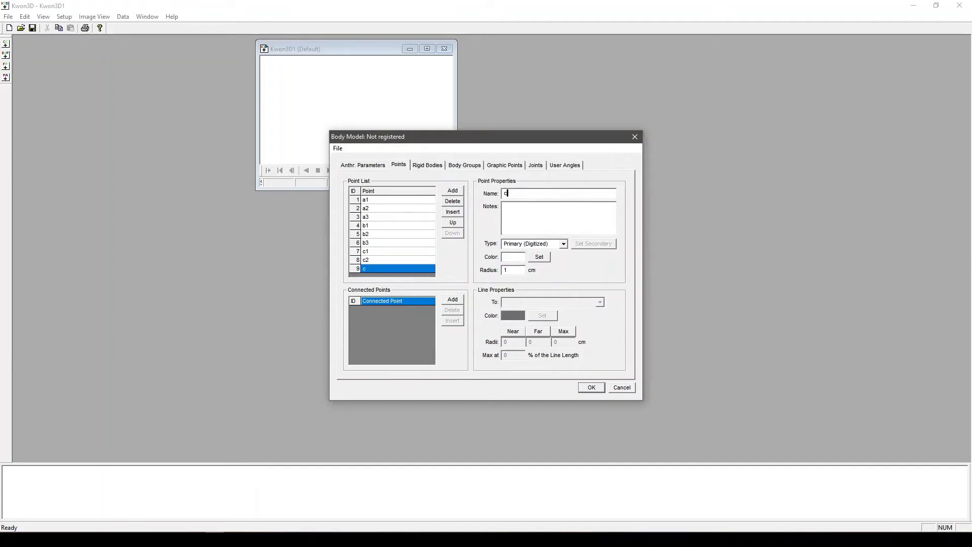
left_click(539, 257)
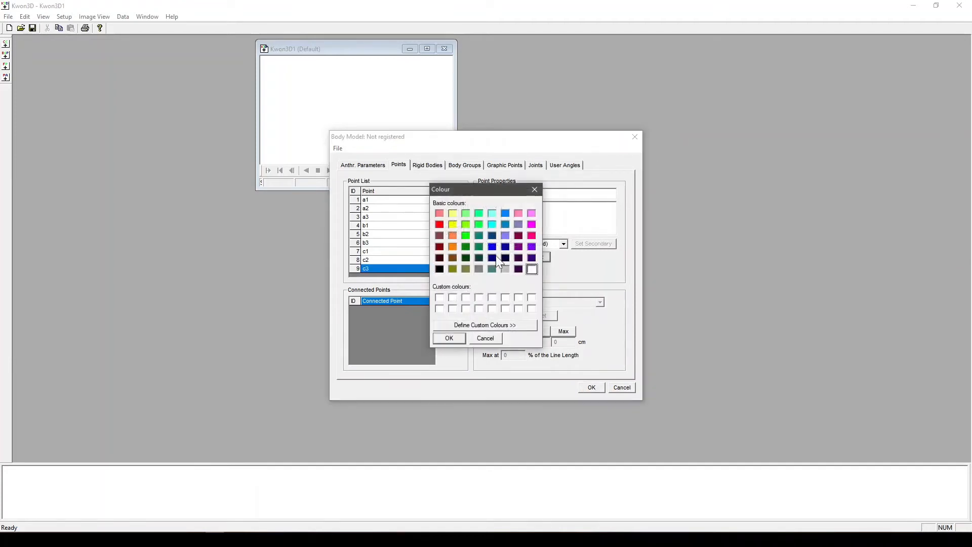
left_click(439, 247)
left_click(459, 340)
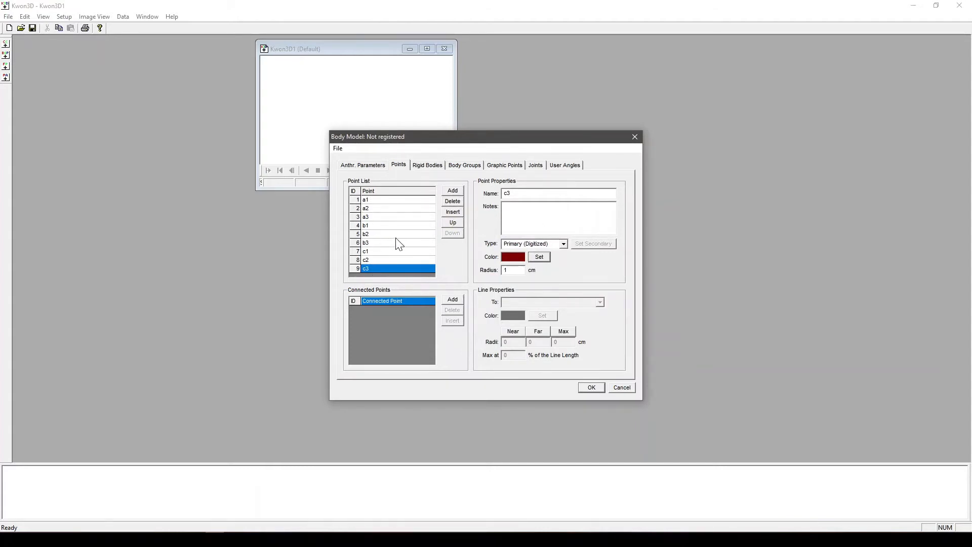
Step: Check the marker layout in the 24 1ms 1ang video, minimize it, and connect point a2 to a1 in the body model
left_click(270, 539)
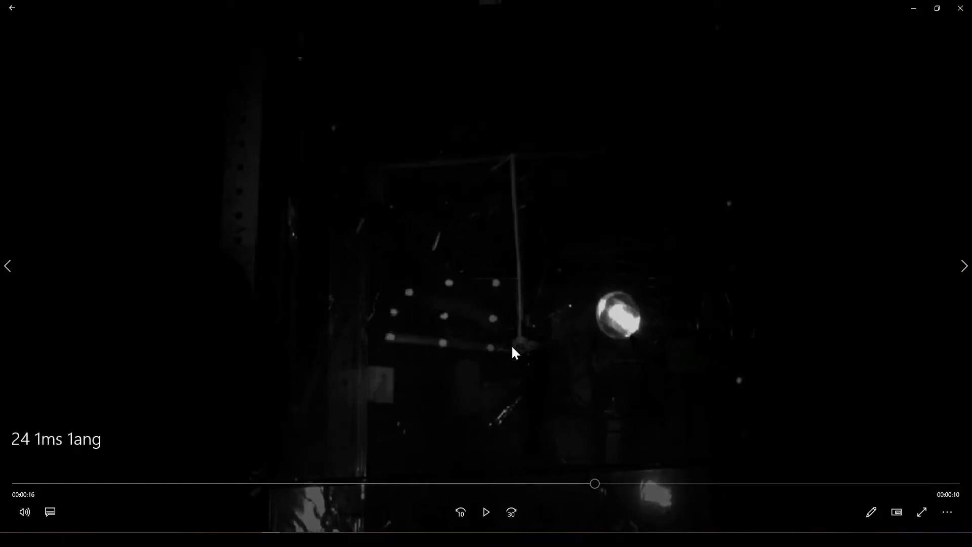
left_click(915, 9)
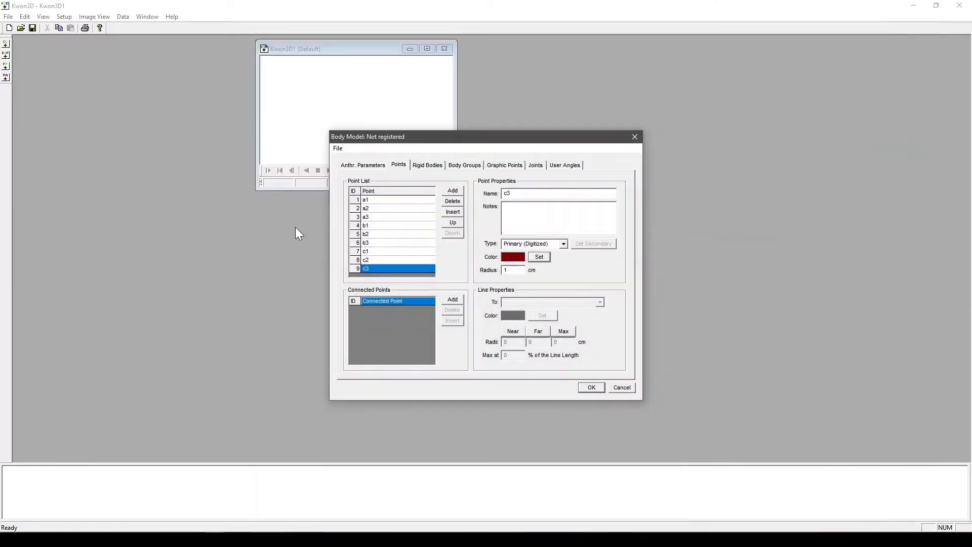
left_click(377, 203)
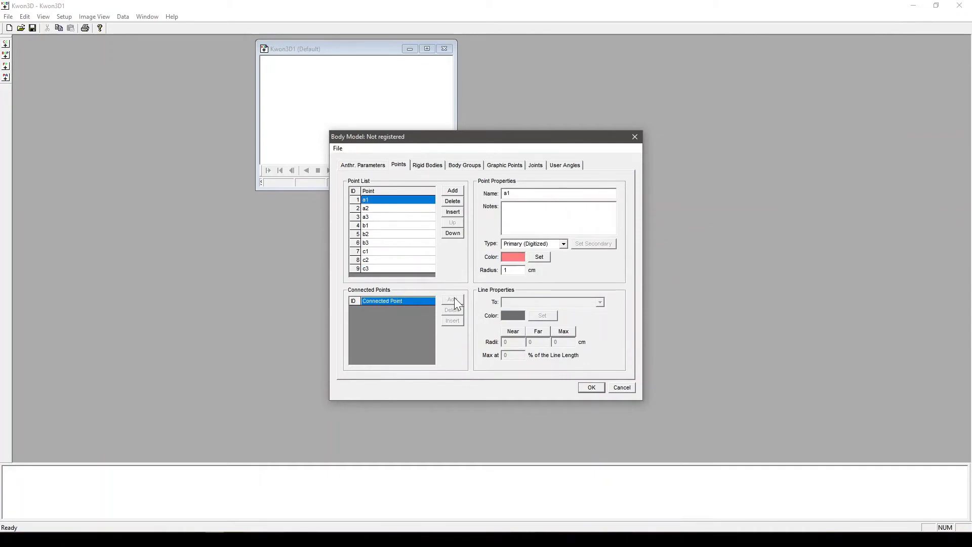
left_click(373, 208)
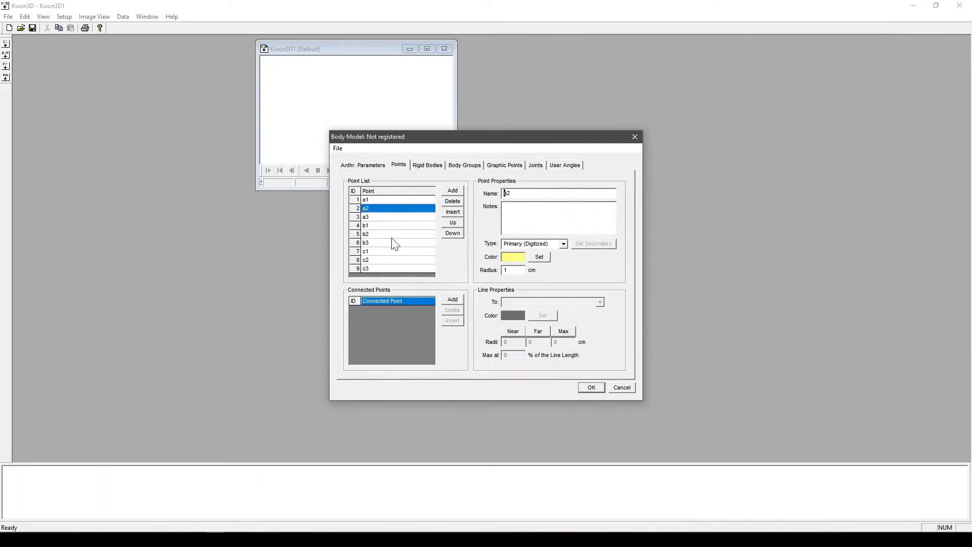
left_click(459, 300)
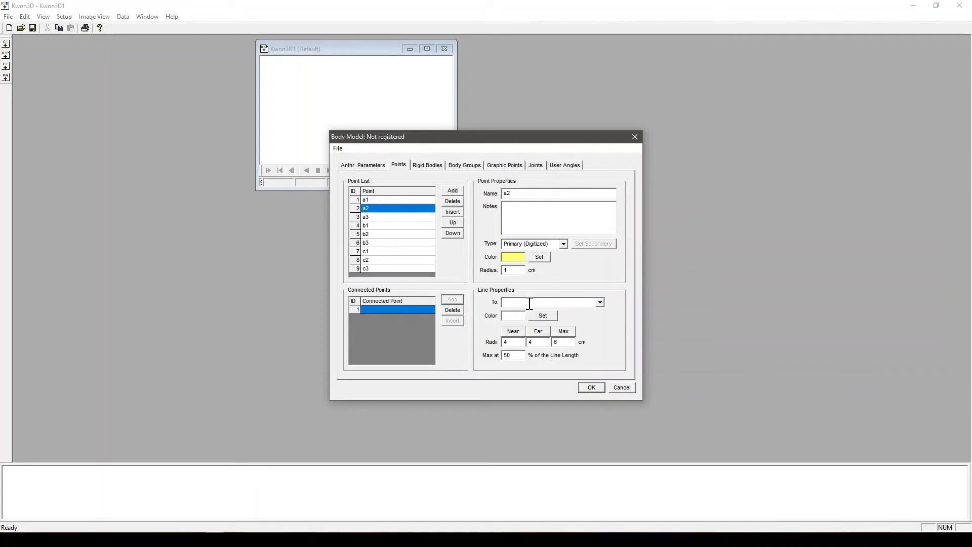
left_click(601, 302)
left_click(536, 311)
Step: Colour the a2–a1 connecting line black and set its near, far and max radii to 1 cm
left_click(544, 315)
left_click(443, 271)
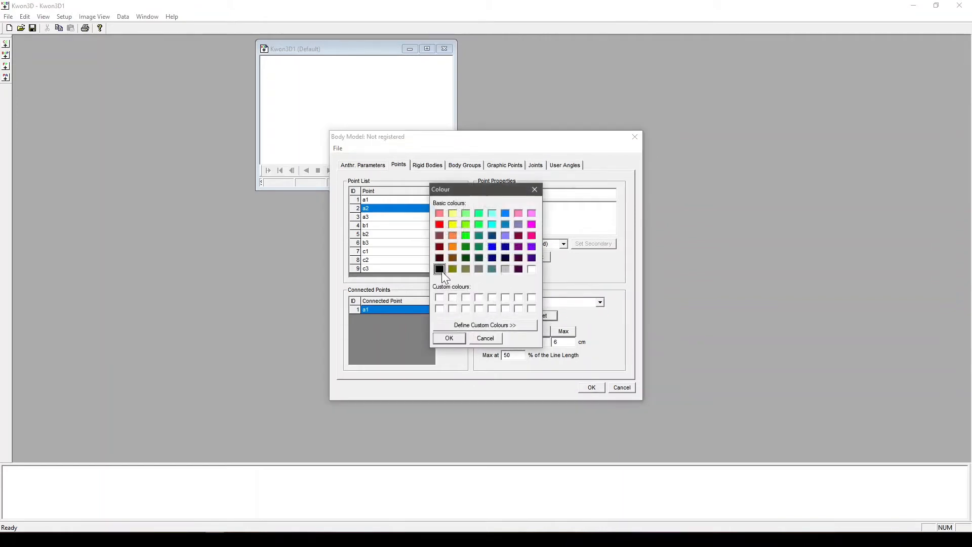
left_click(449, 338)
left_click_drag(511, 342, 553, 342)
type("111")
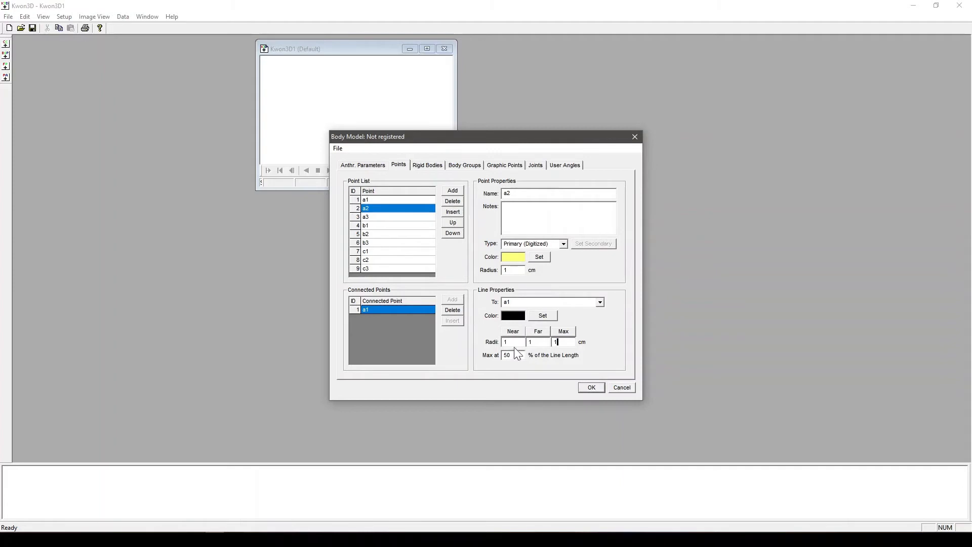
Step: Connect point a3 to a2 with a black line whose near, far and max radii are 1 cm
left_click(386, 217)
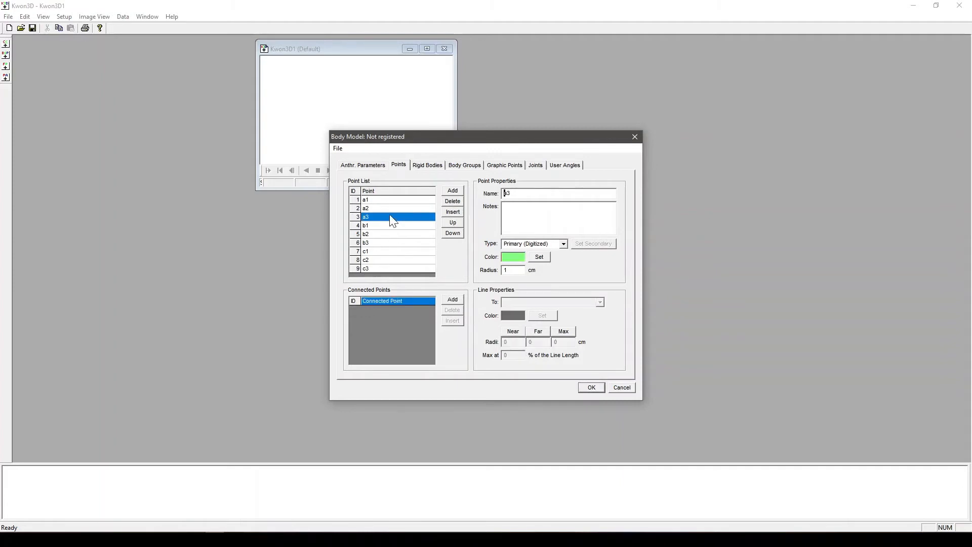
left_click(451, 300)
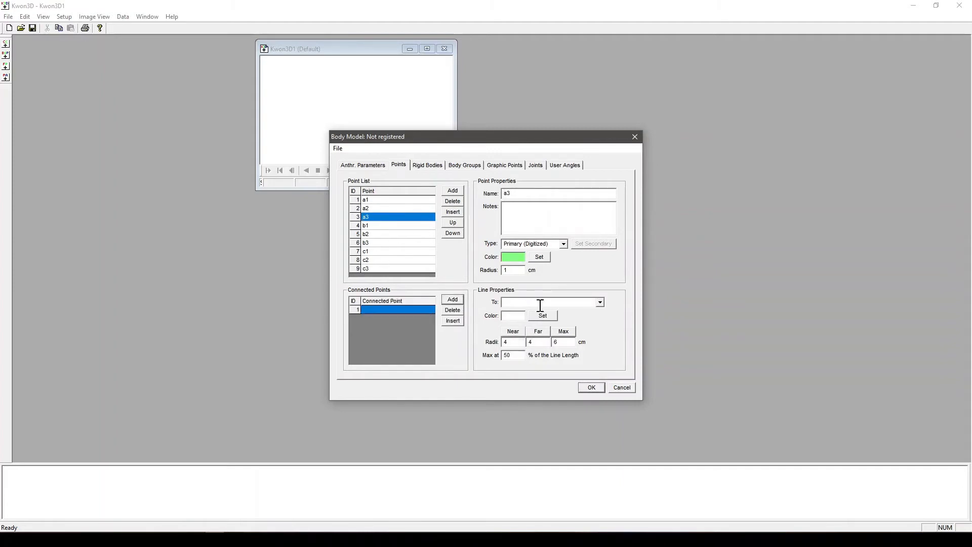
left_click(599, 303)
left_click(506, 316)
left_click(542, 315)
left_click(440, 268)
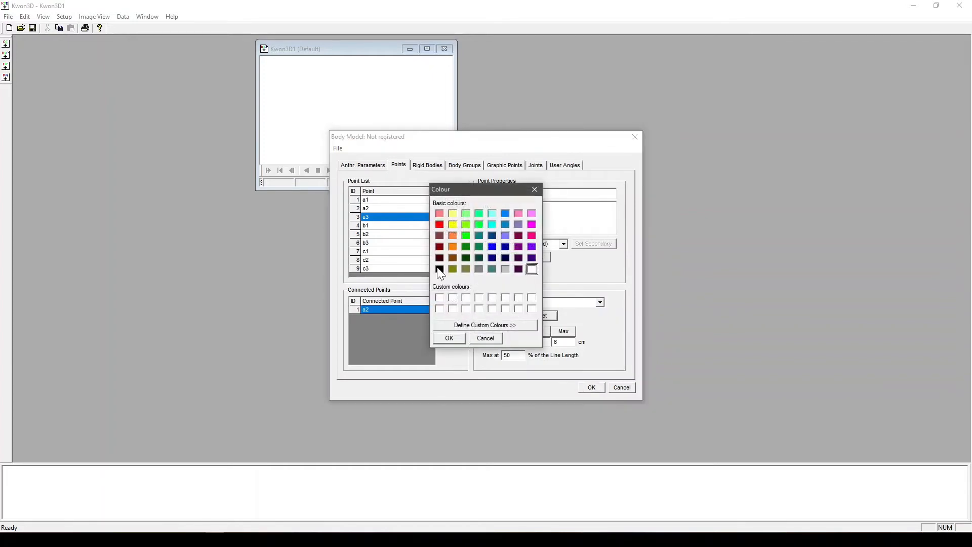
left_click(450, 336)
left_click_drag(514, 343, 554, 342)
type("111")
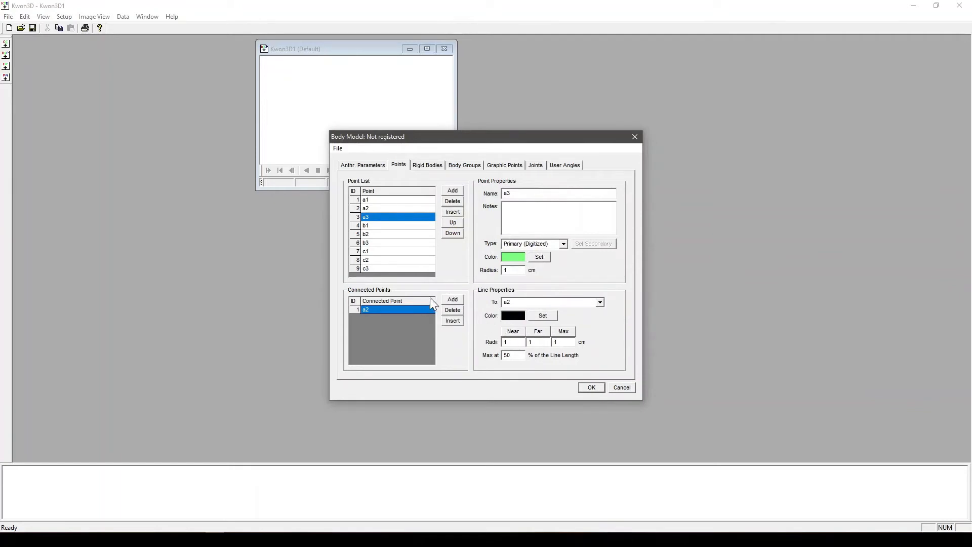
Step: Select point b1, check the marker layout in the 24 1ms 1ang video, minimize it, and connect b1 to a1 in the body model
left_click(391, 226)
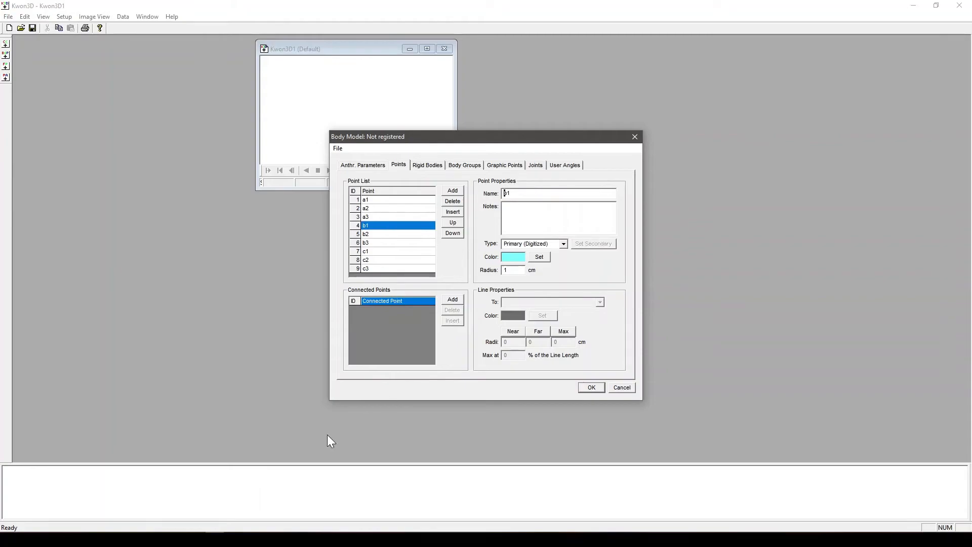
left_click(274, 537)
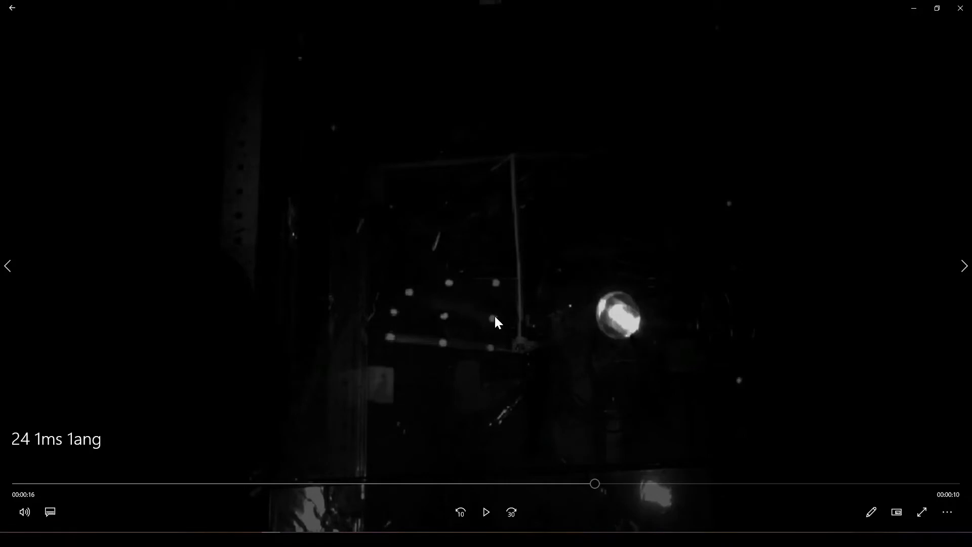
left_click(914, 8)
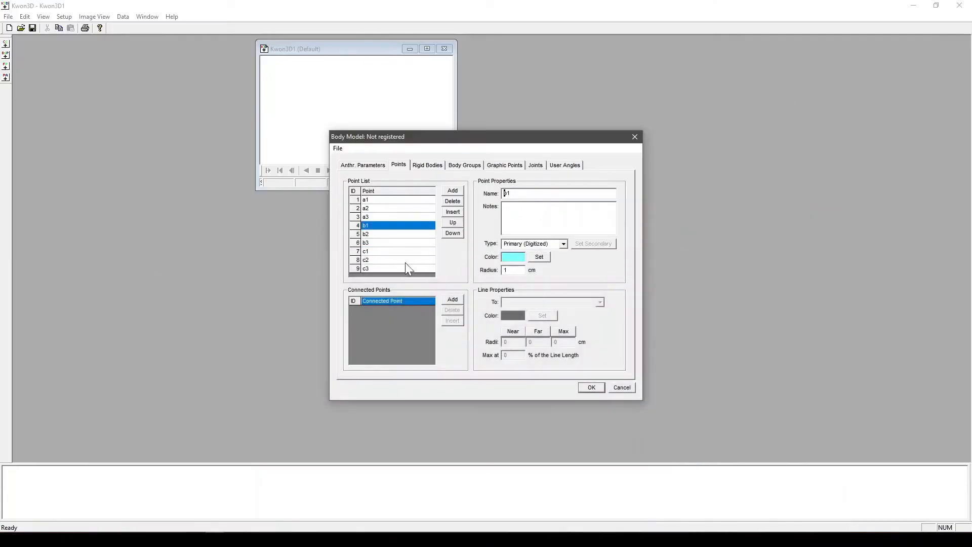
left_click(452, 299)
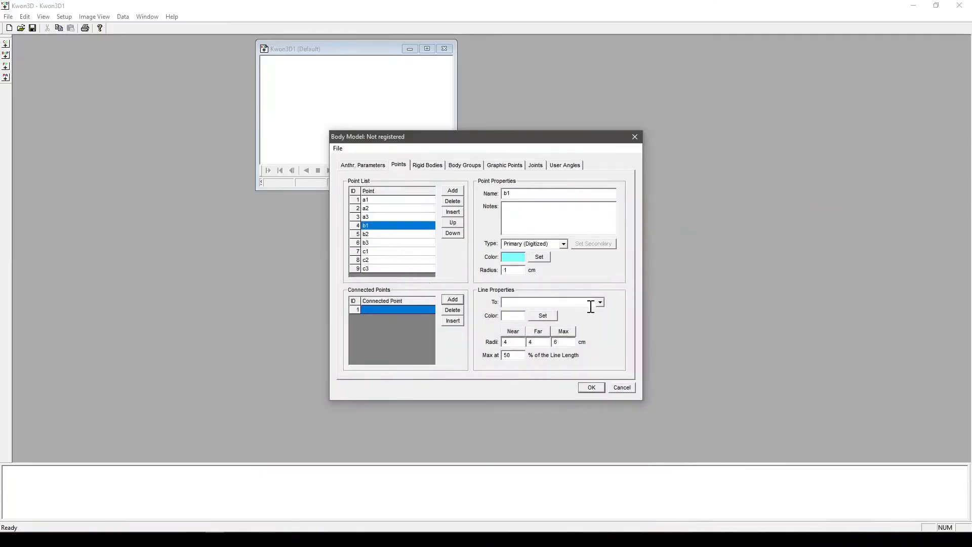
left_click(600, 302)
left_click(526, 309)
Step: Colour the b1–a1 connecting line black and set its near, far and max radii to 1 cm
left_click(542, 315)
left_click(440, 270)
left_click(448, 337)
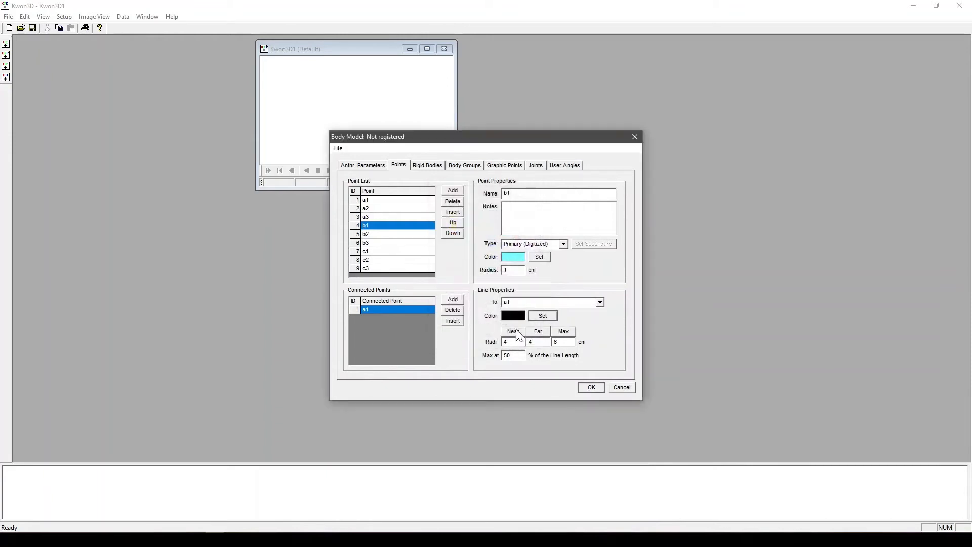
left_click_drag(515, 341, 535, 341)
type("11")
key("BackSpace")
type("1")
Step: Connect point b2 to b1, keeping the default line colour and radii
left_click(365, 234)
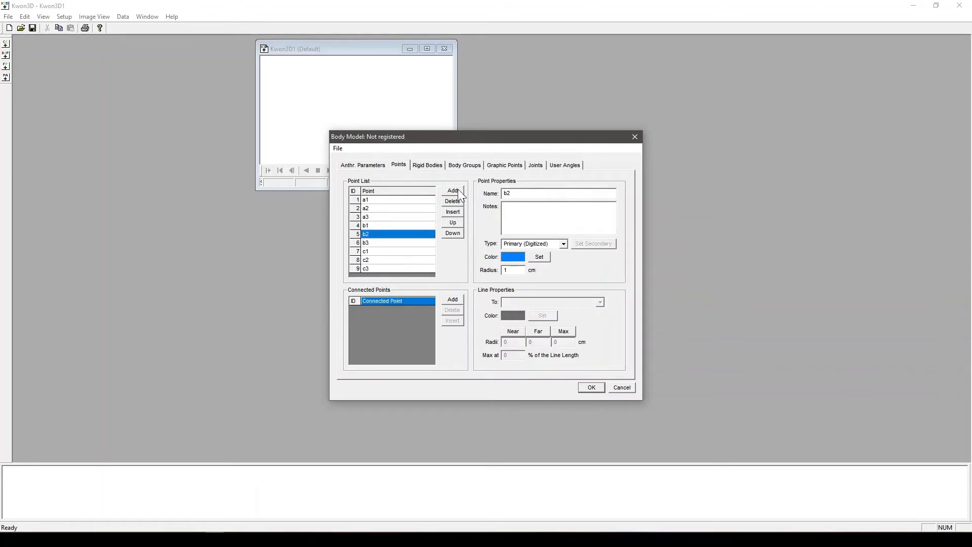
left_click(454, 300)
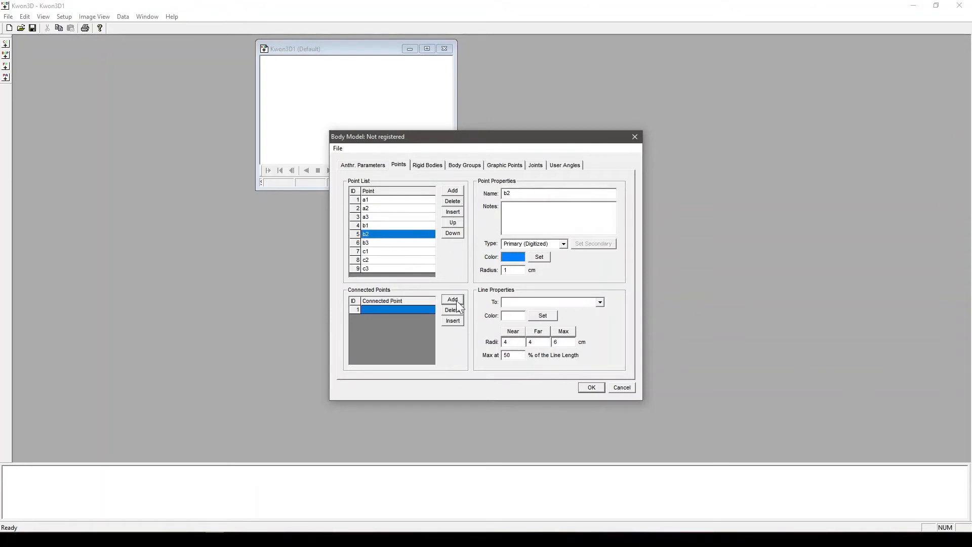
left_click(600, 303)
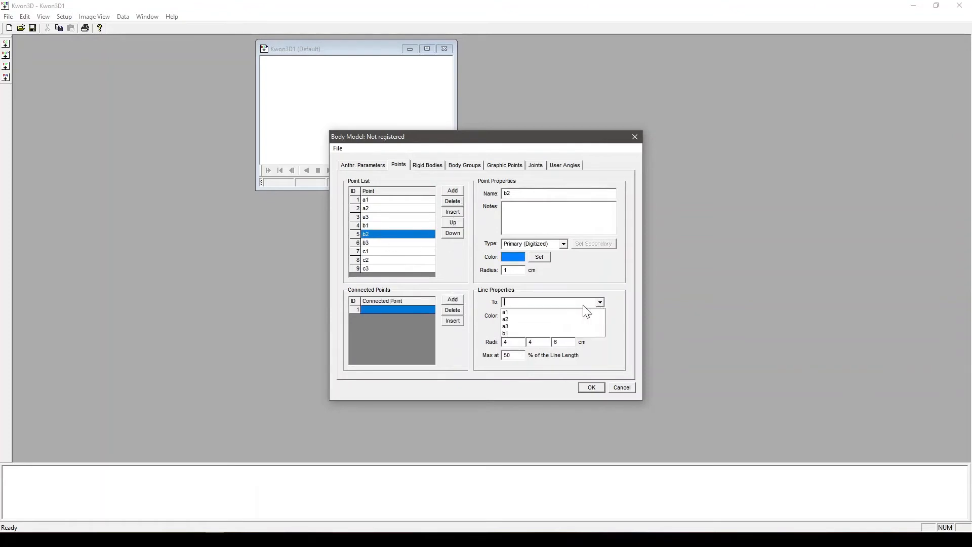
left_click(507, 333)
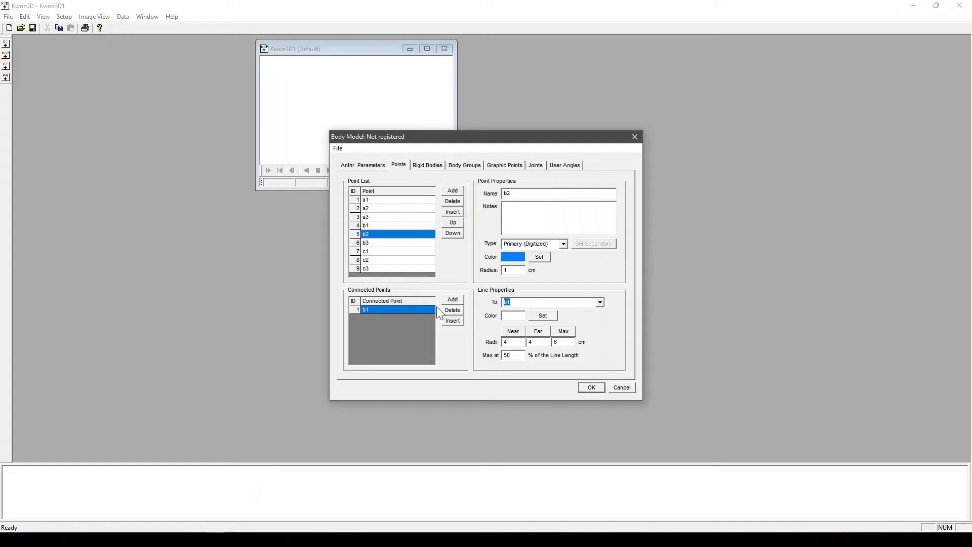
Step: Add a second connection from b2 to a2 with a black line and 1 cm near, far and max radii
left_click(452, 299)
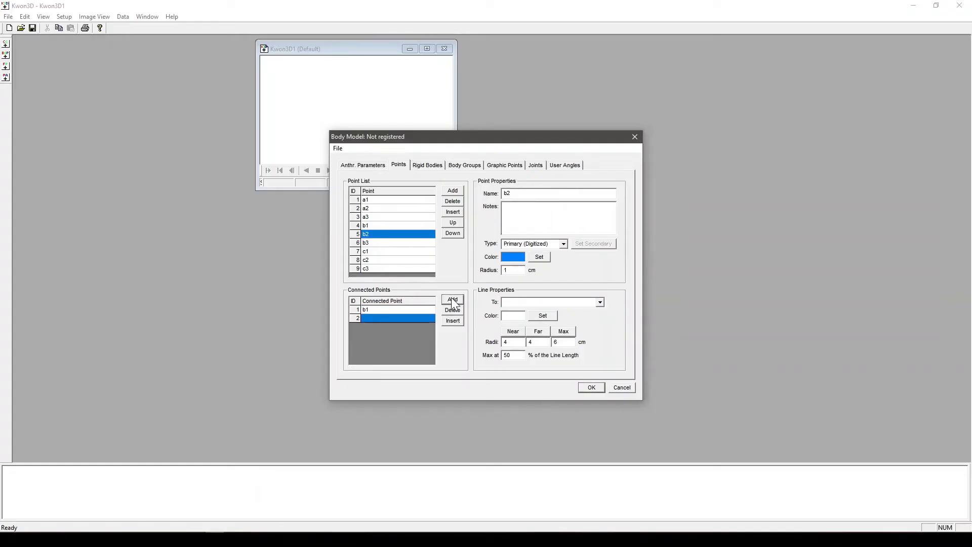
left_click(599, 303)
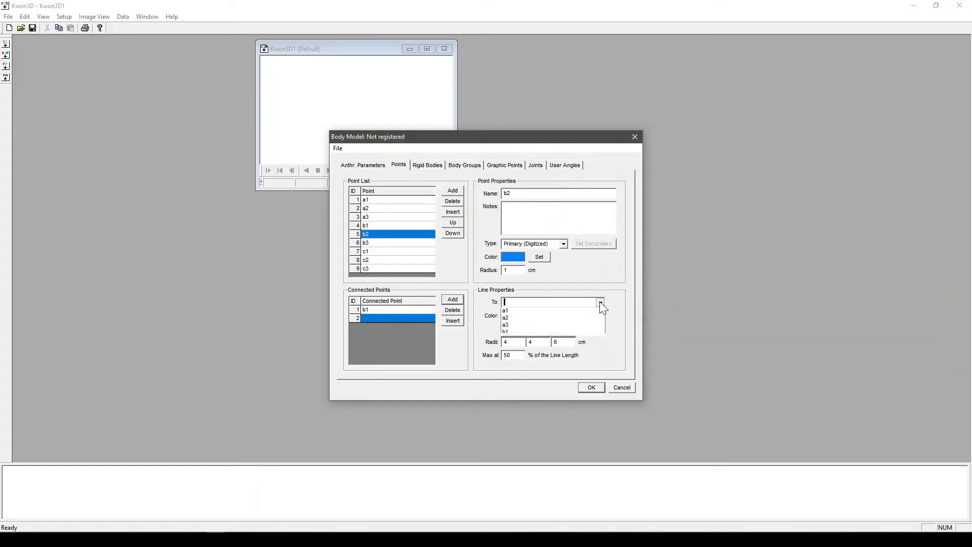
left_click(513, 320)
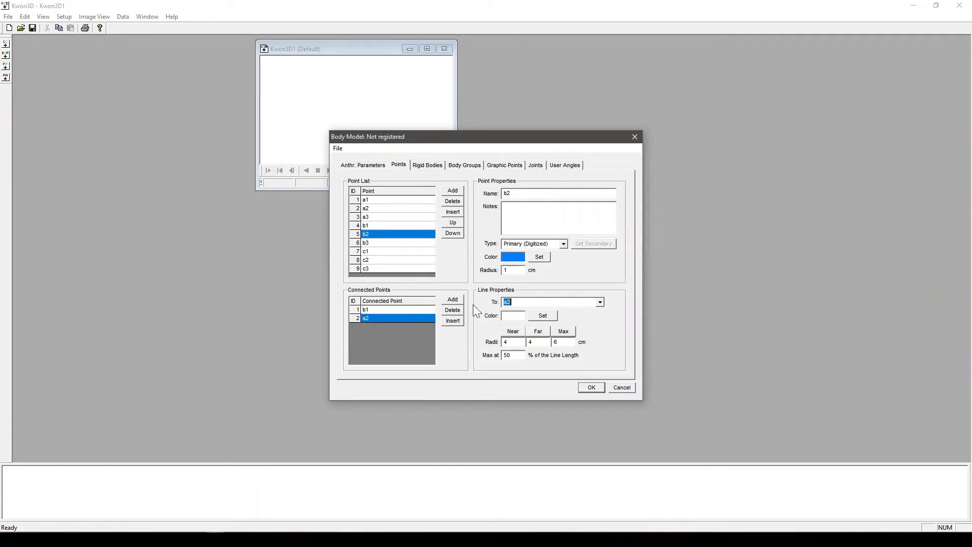
left_click(544, 314)
left_click(439, 269)
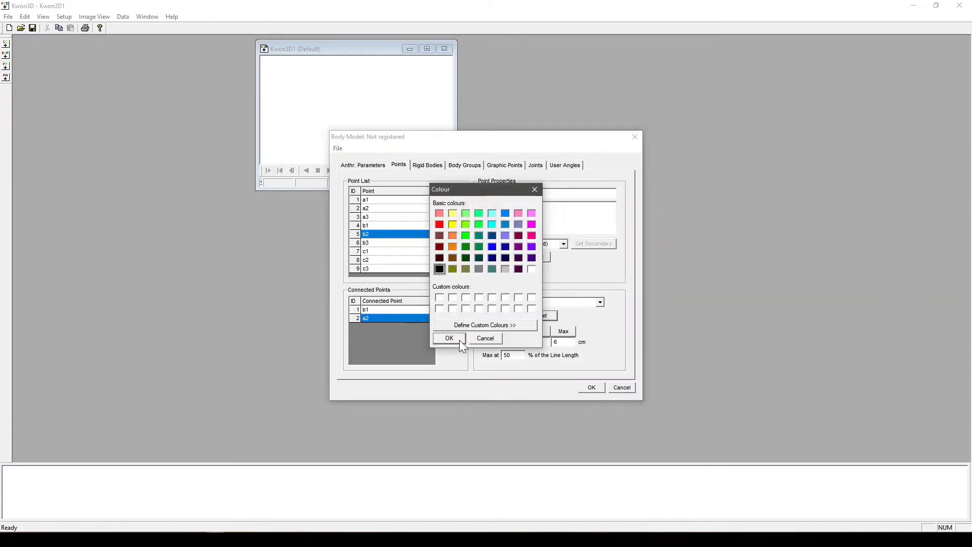
left_click(449, 338)
left_click_drag(548, 345, 524, 341)
type("11")
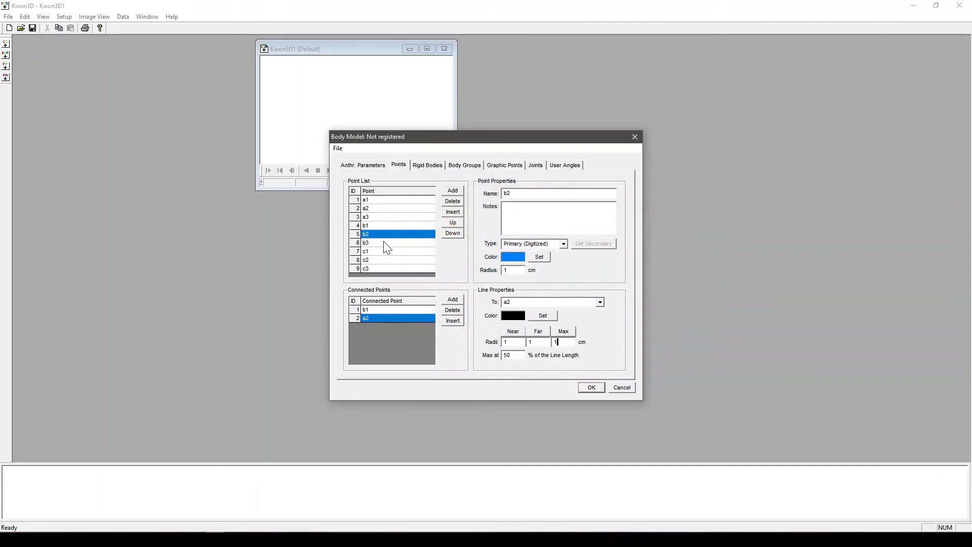
Step: Connect point b3 to b2 with a black line and set its radii to 1 cm
left_click(388, 243)
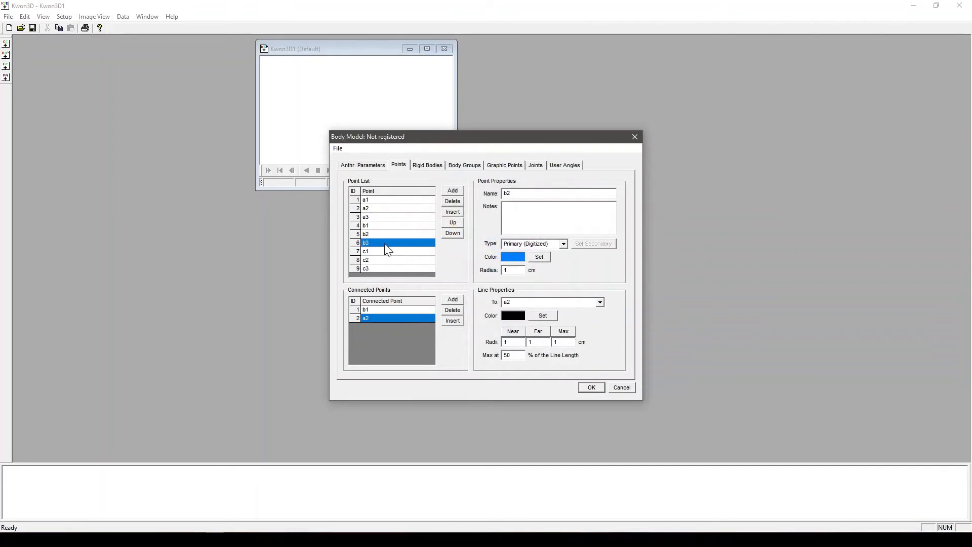
left_click(450, 298)
left_click(599, 303)
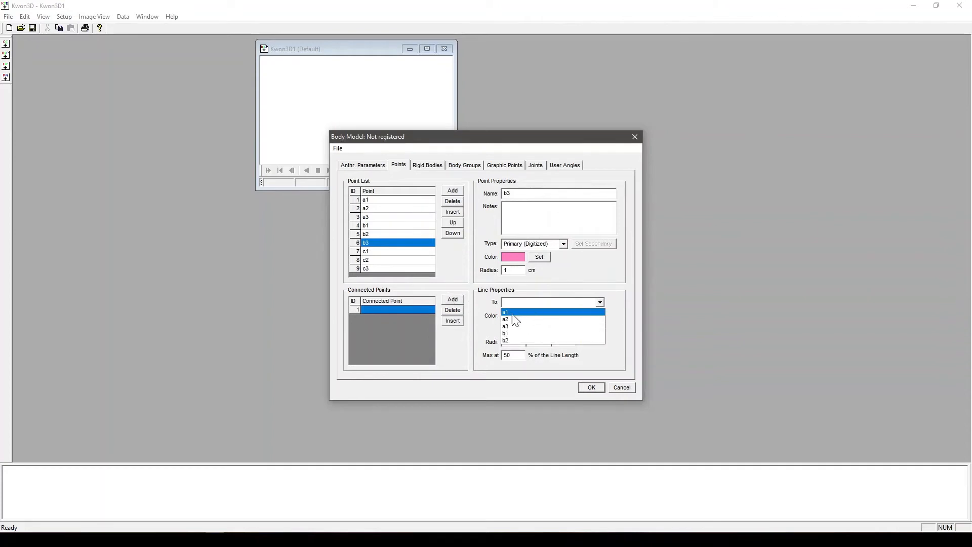
left_click(506, 341)
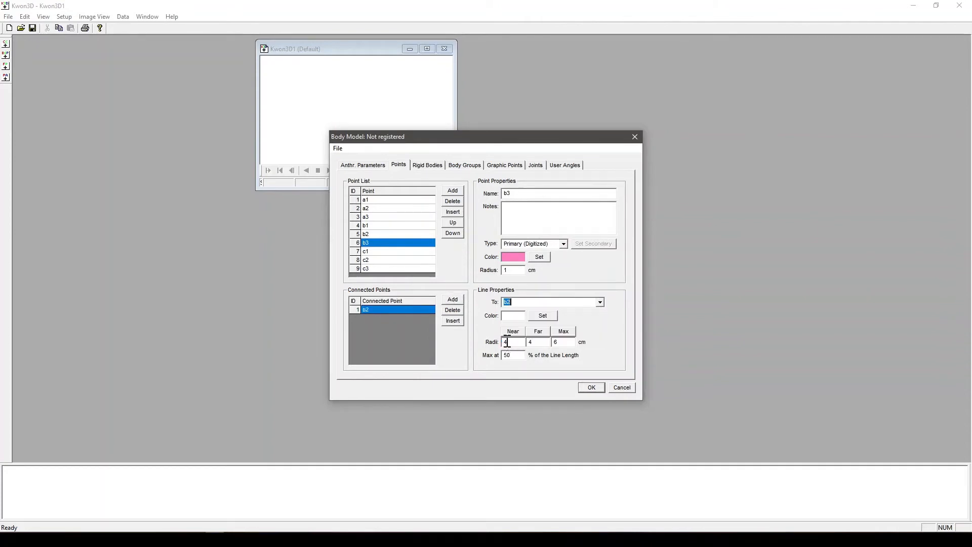
left_click(543, 315)
left_click(439, 269)
left_click(449, 339)
left_click(511, 343)
mouse_move(535, 343)
left_mouse_down()
mouse_move(506, 347)
mouse_move(531, 345)
left_mouse_up()
type("11")
Step: Add a second connection from b3 to a3 with a black line and 1 cm radii
left_click(458, 299)
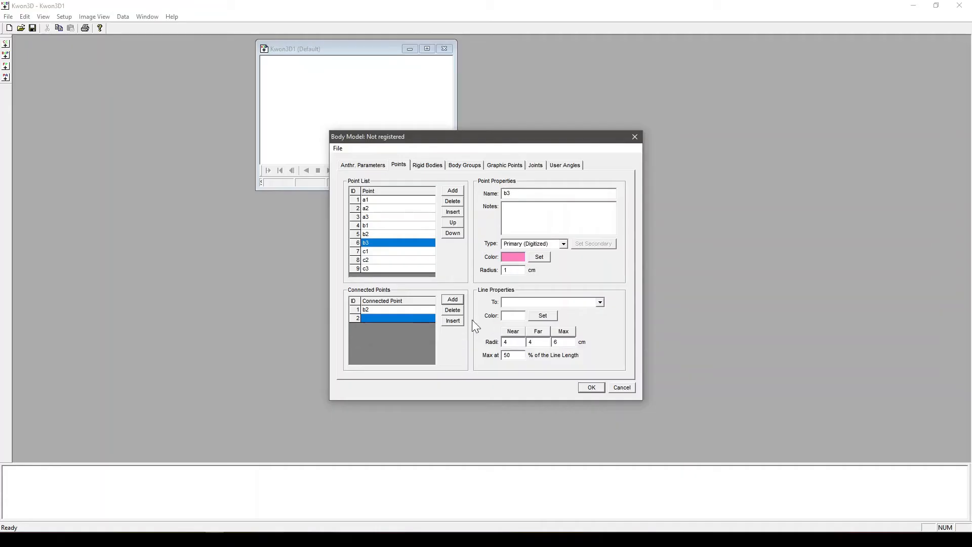
left_click(602, 304)
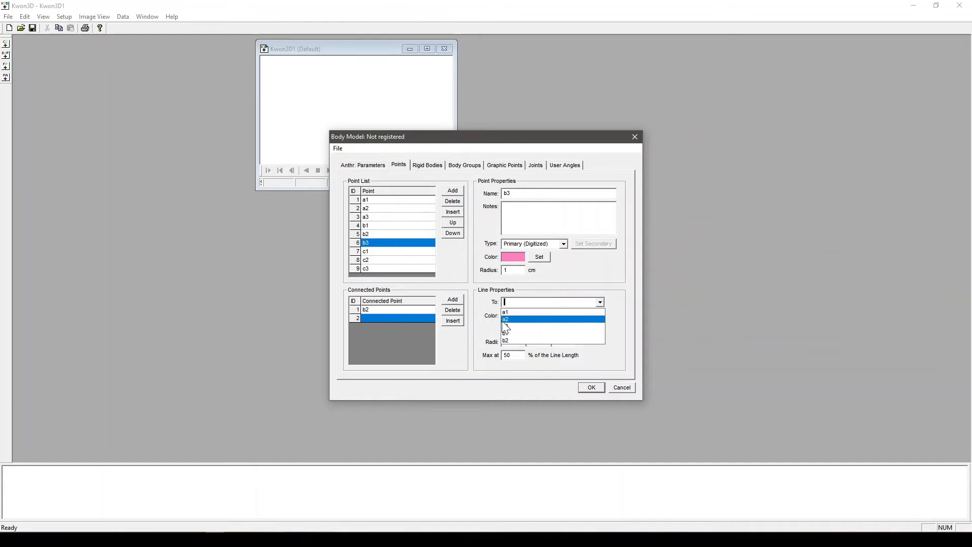
left_click(509, 325)
left_click(543, 316)
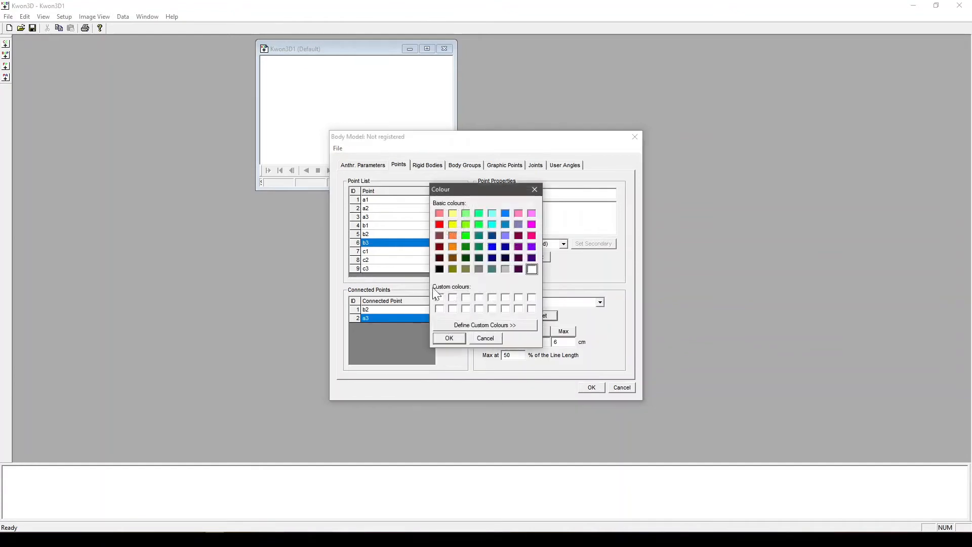
left_click(440, 269)
left_click(449, 338)
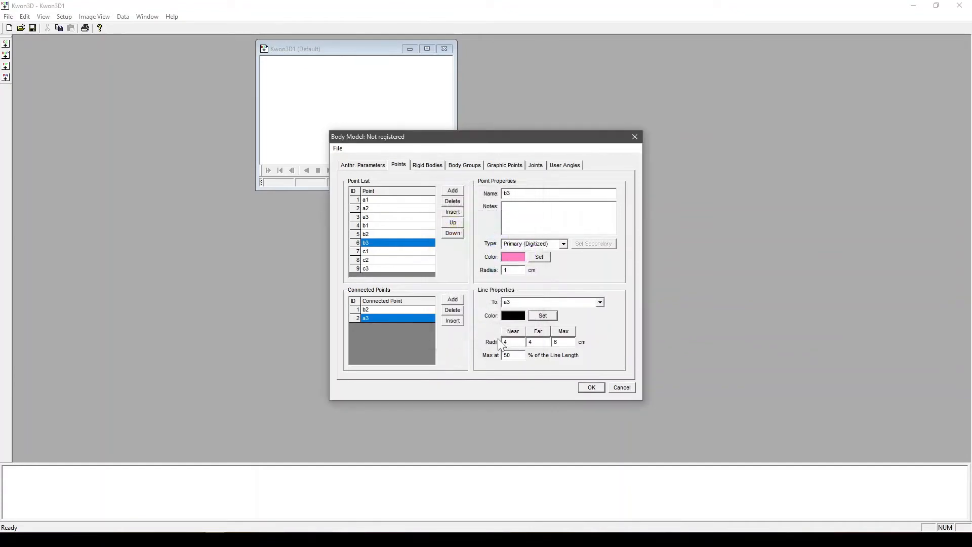
left_click(503, 342)
key("Tab")
type("1")
left_click_drag(565, 343, 523, 340)
type("1")
Step: Connect point c1 to b1 with a black line whose near, far and max radii are 1 cm
left_click(376, 252)
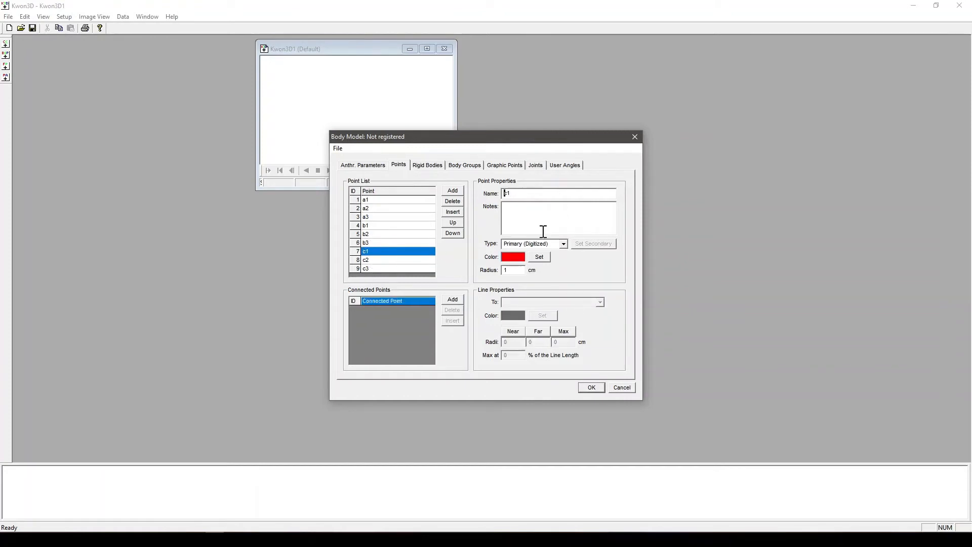
left_click(453, 300)
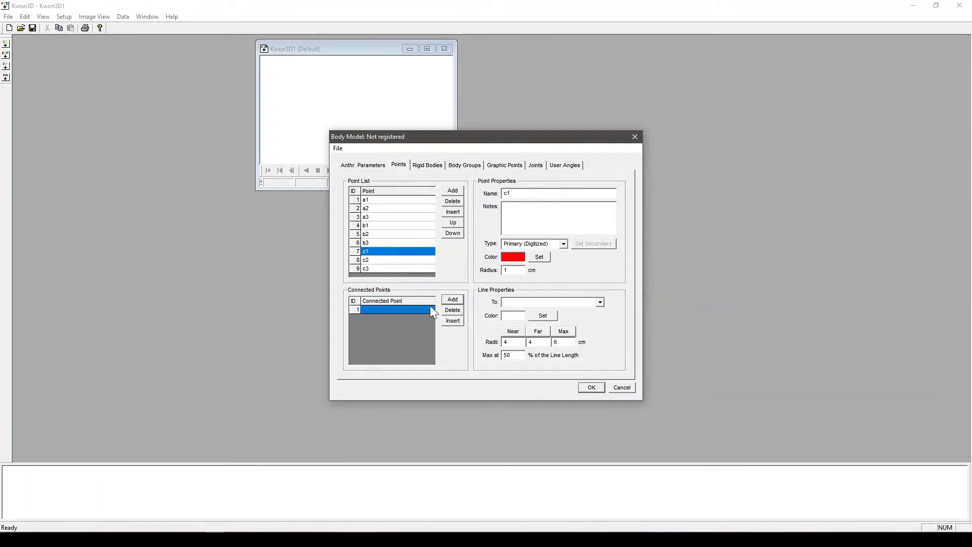
left_click(602, 302)
left_click(509, 331)
left_click(542, 315)
left_click(440, 269)
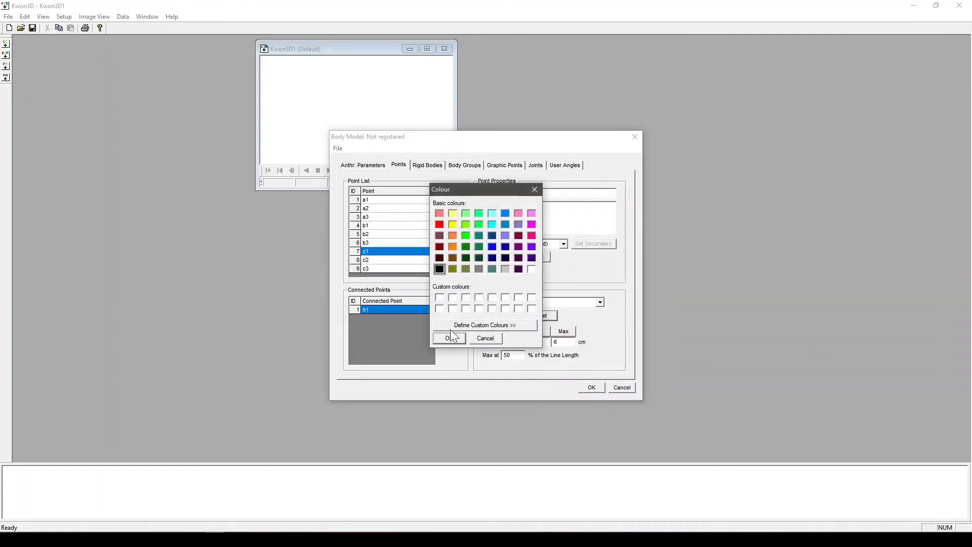
left_click(450, 338)
left_click(507, 342)
type("1")
left_click_drag(534, 343, 551, 345)
type("1")
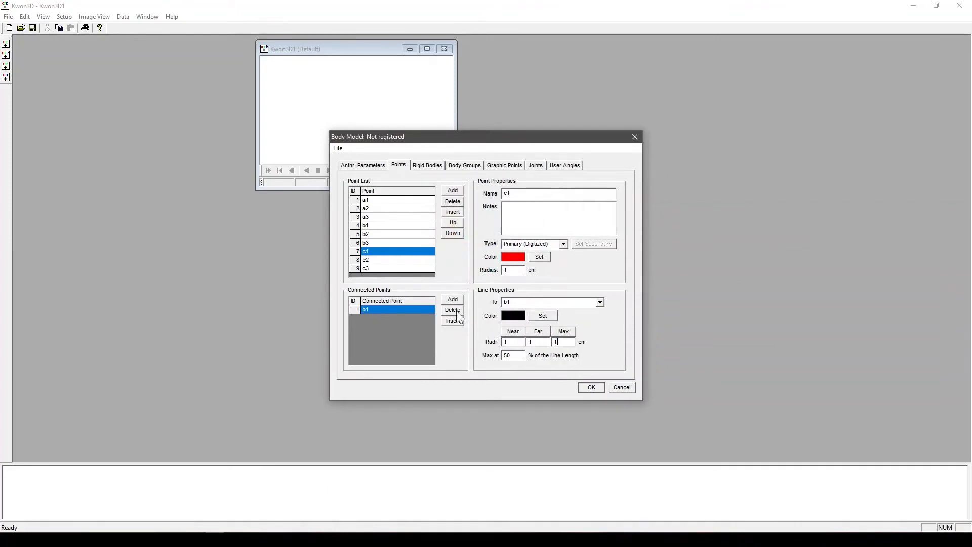
Step: Connect point c2 to c1 with a black line whose near, far and max radii are 1 cm
left_click(394, 260)
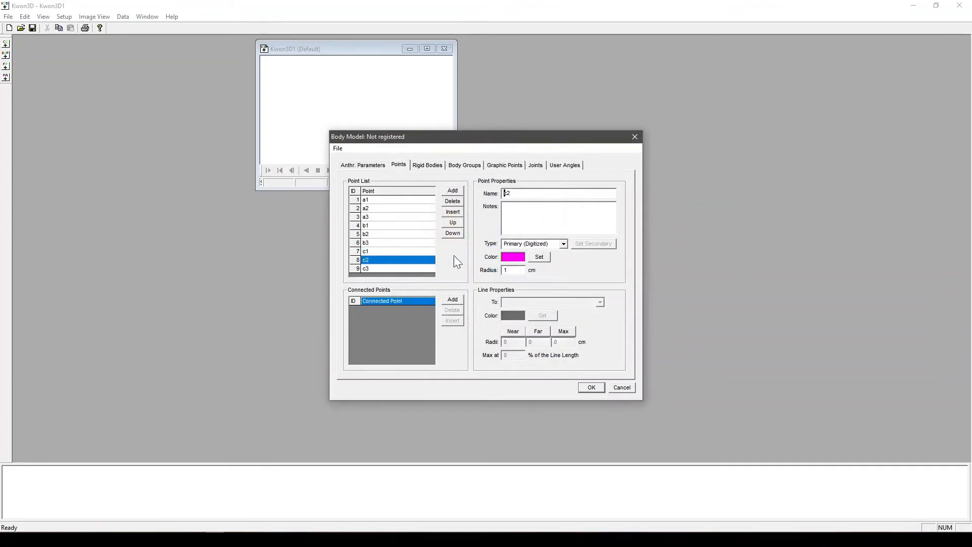
left_click(453, 300)
left_click(599, 302)
scroll(528, 332, "down", 1)
left_click(509, 348)
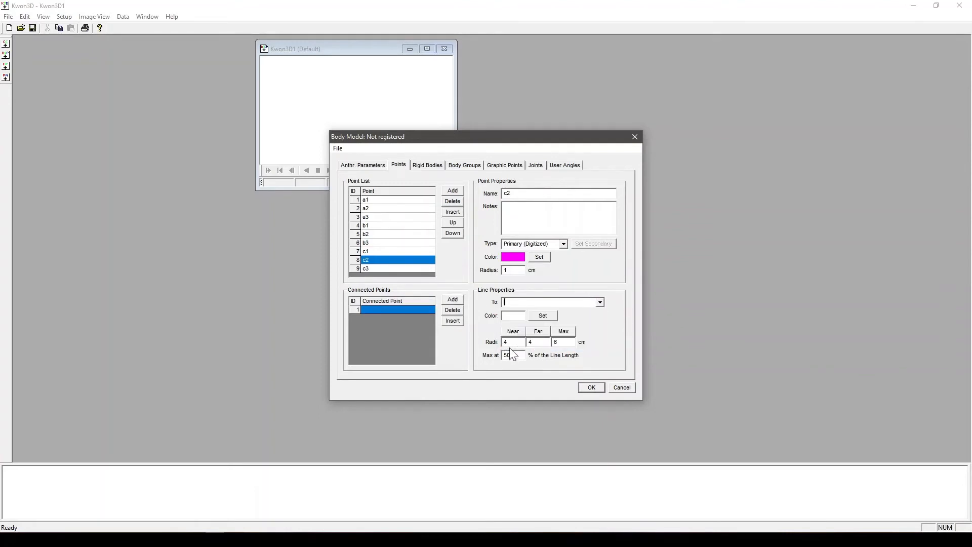
left_click(536, 318)
left_click(440, 269)
left_click(450, 335)
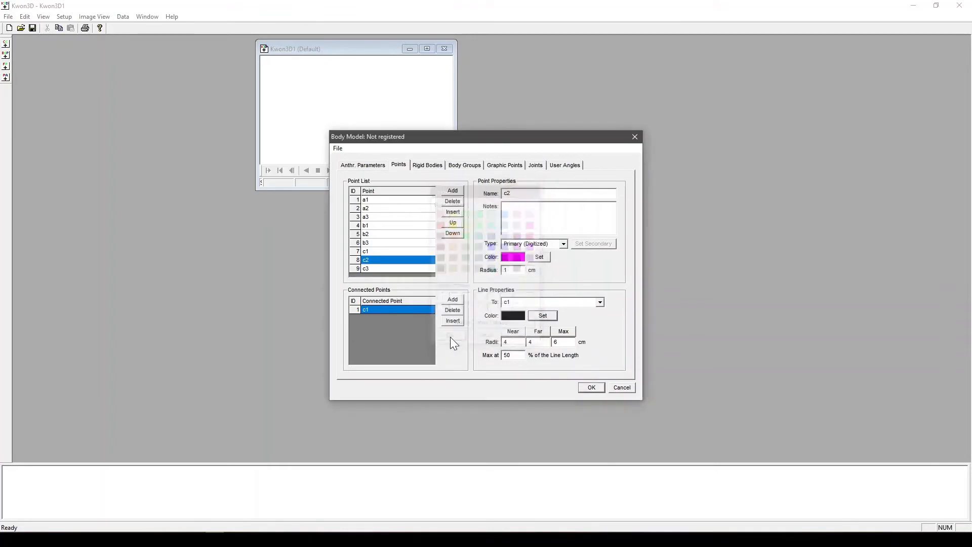
type("1")
left_click_drag(508, 345, 551, 346)
type("1")
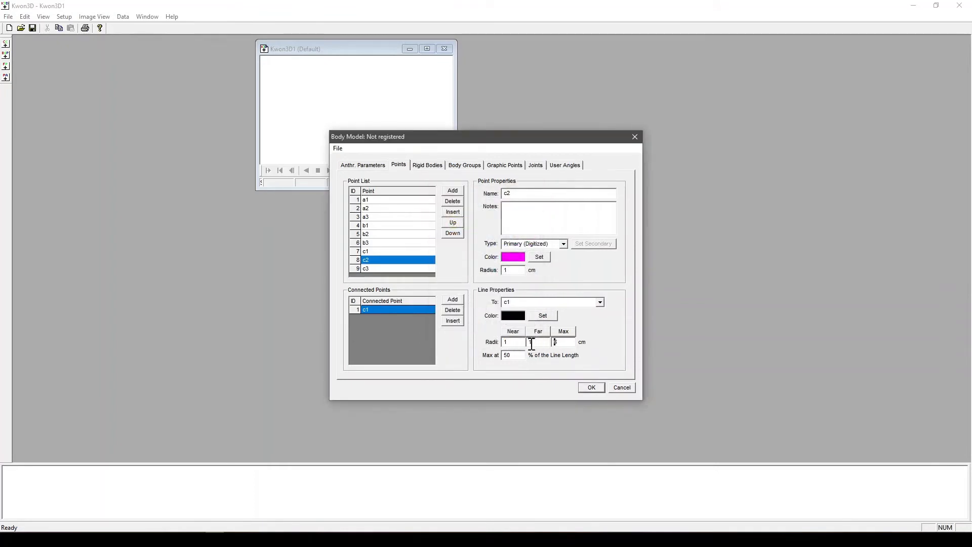
type("1")
Step: Add a second connection from c2 to b2 with a black line and 1 cm radii
left_click(454, 301)
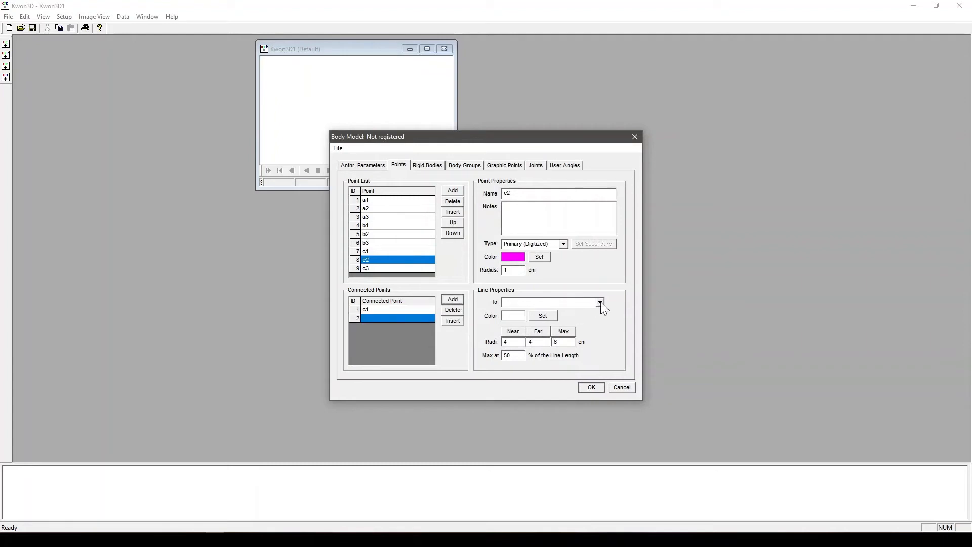
left_click(601, 303)
left_click(524, 342)
double_click(514, 342)
type("1")
double_click(541, 343)
type("1")
left_click(543, 315)
left_click(440, 269)
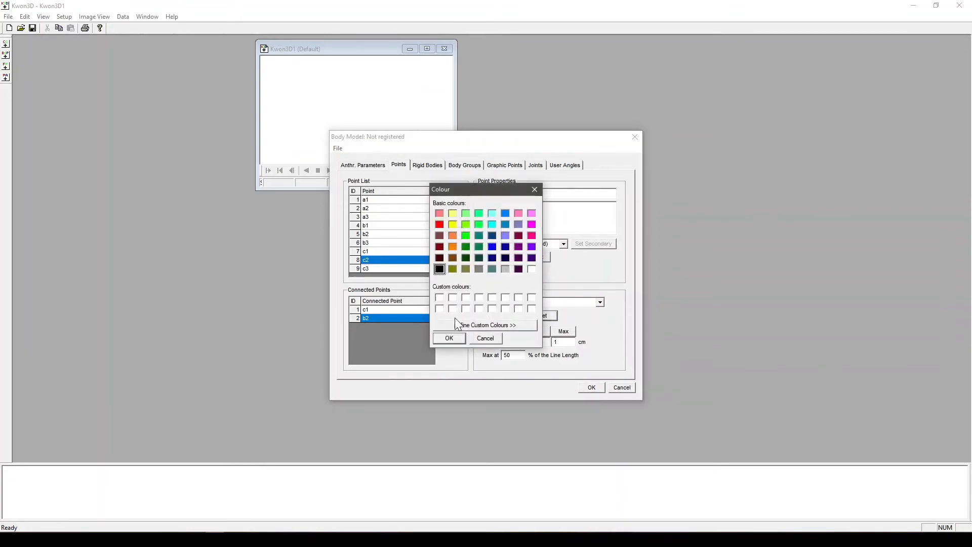
left_click(448, 338)
Step: Connect point c3 to c2 with a black line whose near, far and max radii are 1 cm
left_click(387, 268)
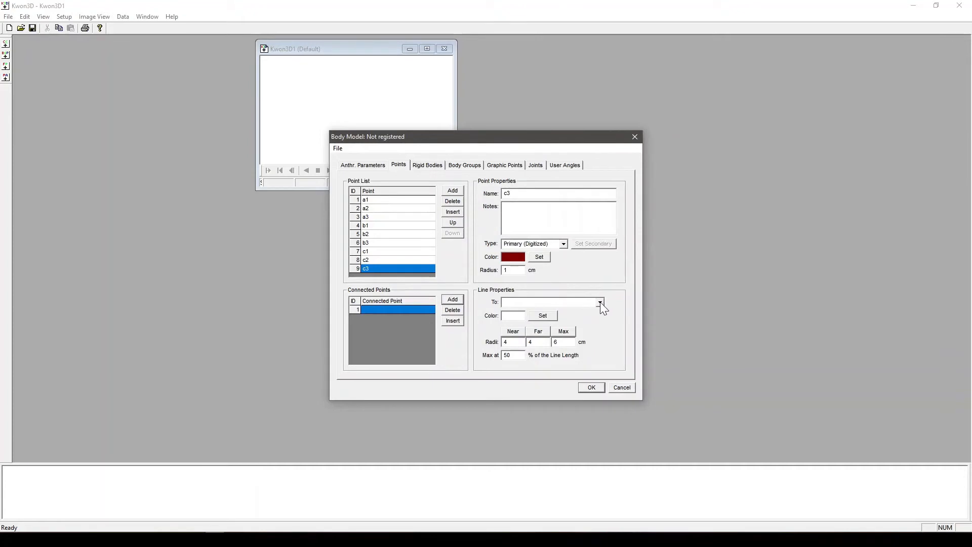
left_click(600, 302)
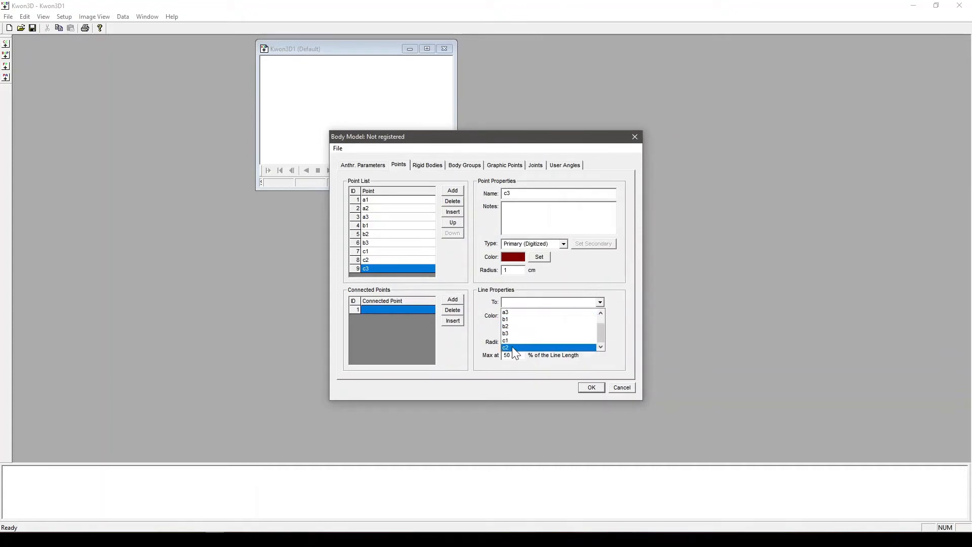
left_click(512, 348)
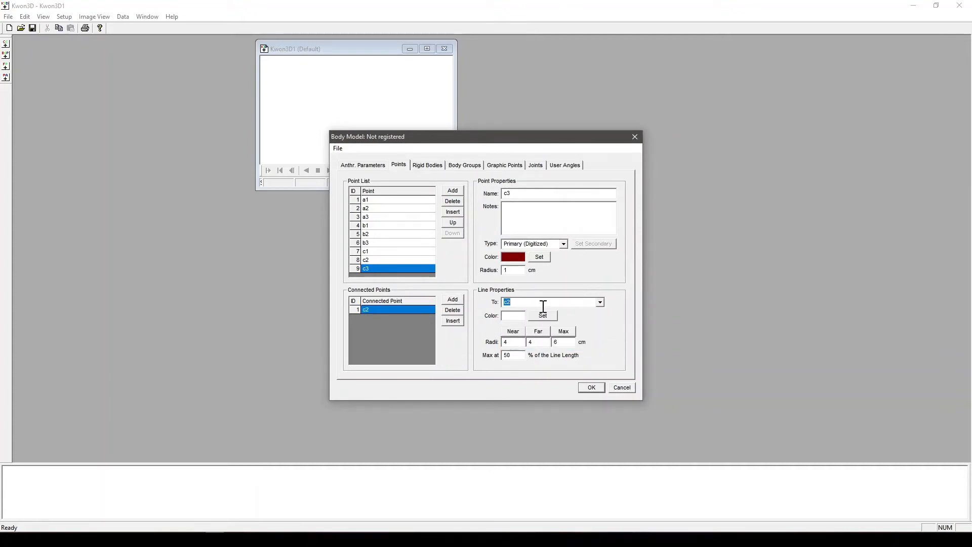
left_click(543, 315)
left_click(439, 269)
left_click(449, 338)
double_click(512, 341)
type("1")
double_click(537, 343)
type("1")
double_click(562, 341)
type("1")
Step: Add a second connection from c3 to b3 with a black line and 1 cm radii
left_click(453, 299)
left_click(599, 301)
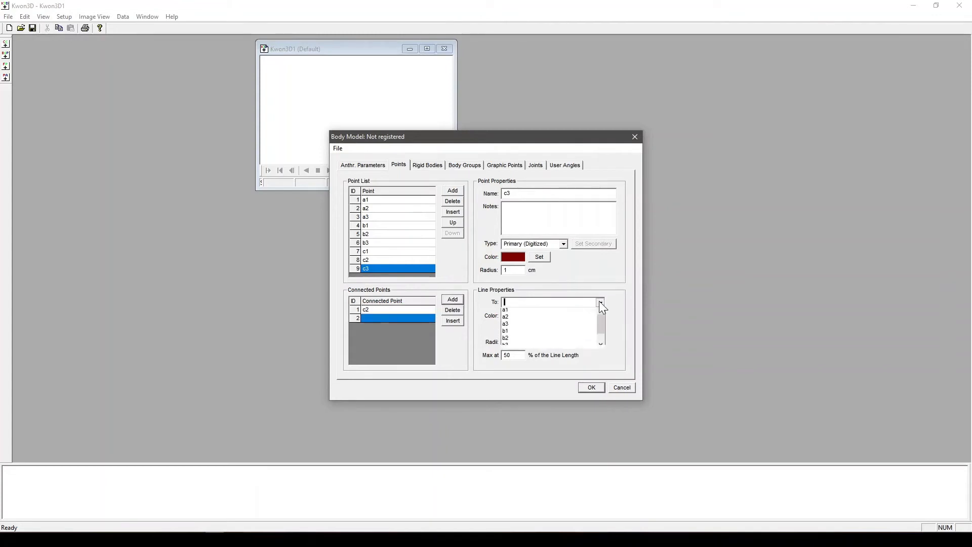
left_click(537, 335)
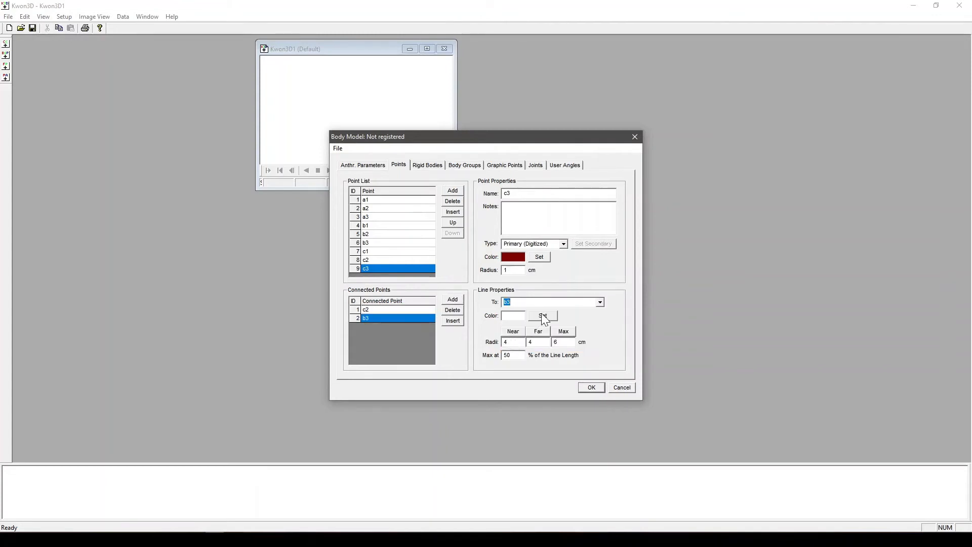
left_click(543, 319)
left_click(441, 268)
left_click(448, 342)
left_click(512, 343)
left_click_drag(540, 345, 499, 344)
type("1")
left_click_drag(566, 343, 513, 343)
type("1")
Step: Review the connections and line properties of points a1, a2, a3 and b1
left_click(379, 201)
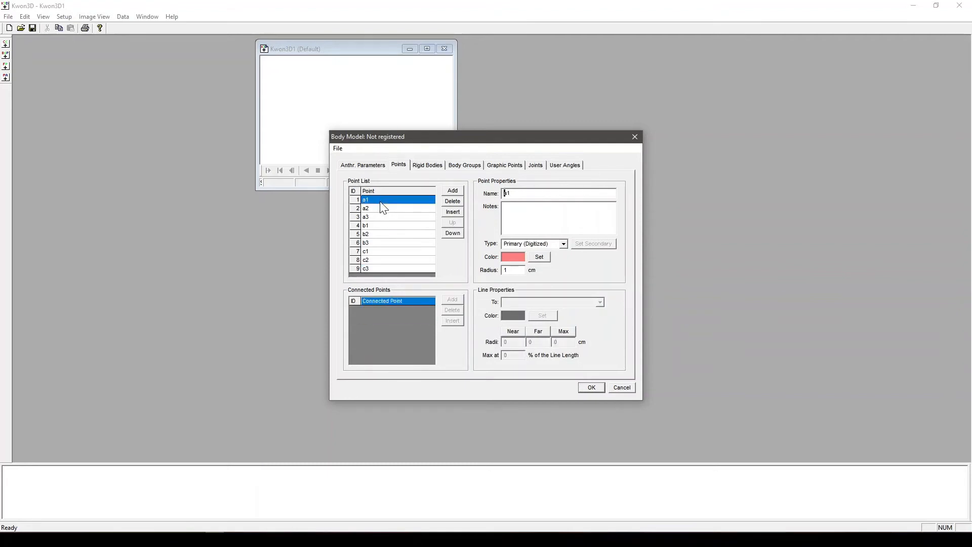
left_click(368, 209)
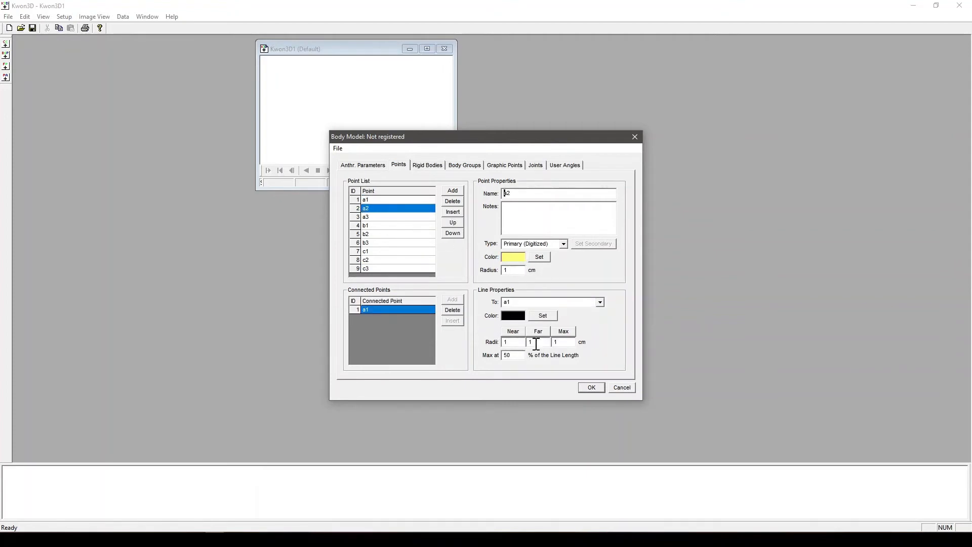
left_click(368, 219)
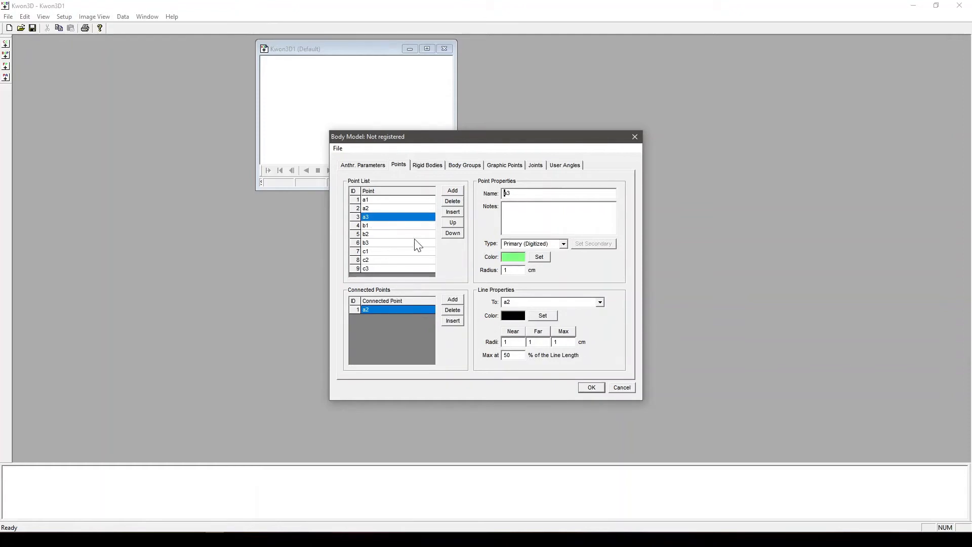
left_click(380, 226)
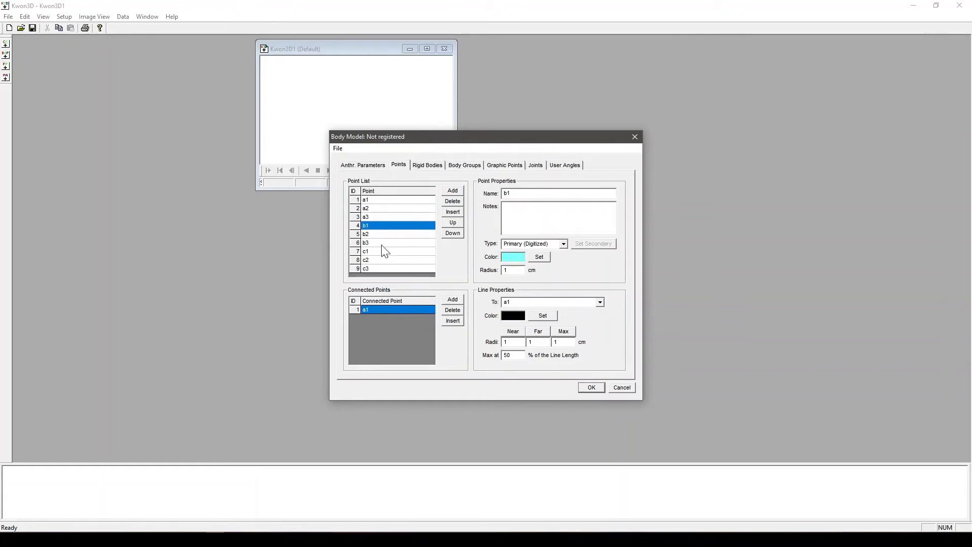
Step: Set the line from b2 to b1 to black with near, far and max radii of 1 cm
left_click(375, 234)
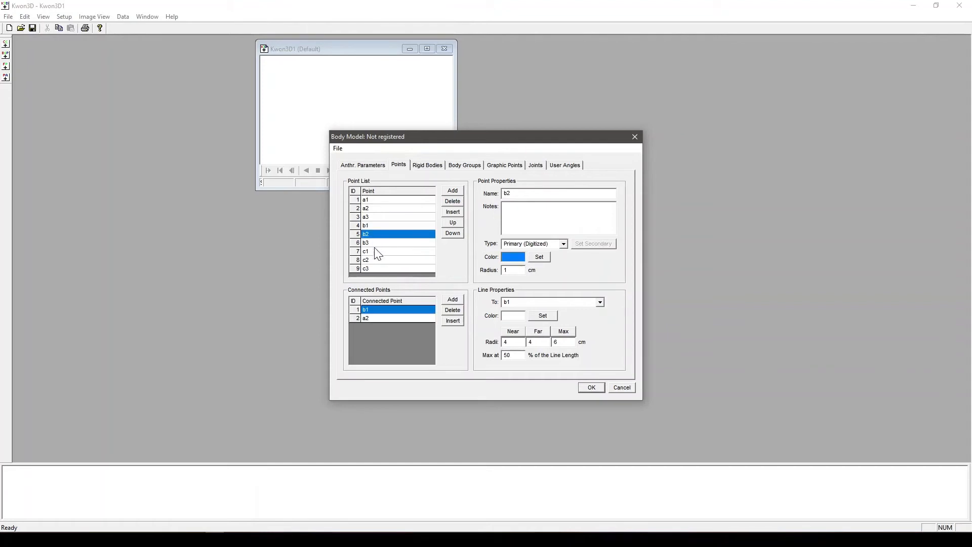
double_click(505, 342)
key("Tab")
type("1")
key("Tab")
type("1")
left_click(376, 318)
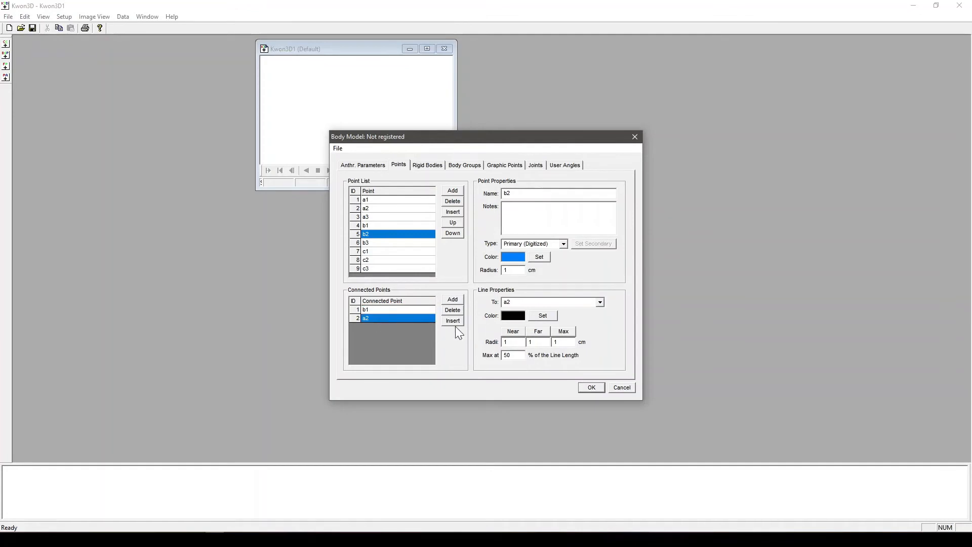
left_click(381, 309)
left_click(551, 323)
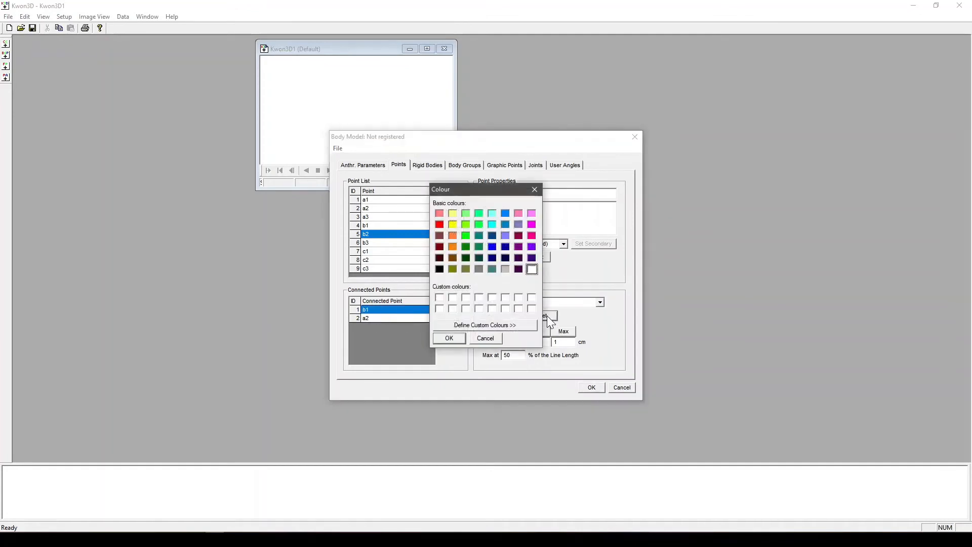
left_click(439, 269)
left_click(456, 338)
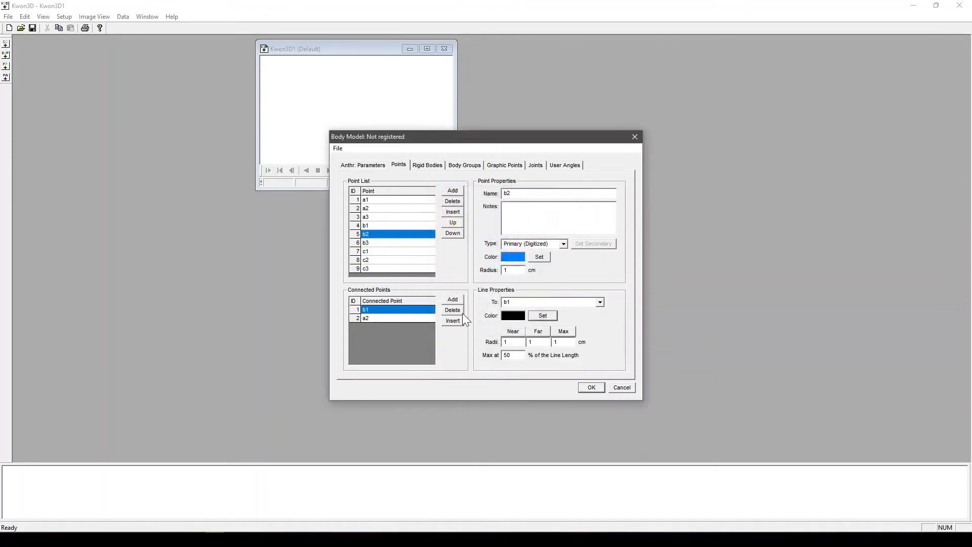
Step: Review the connections and line properties of points b3, c1, c2 and c3
left_click(363, 242)
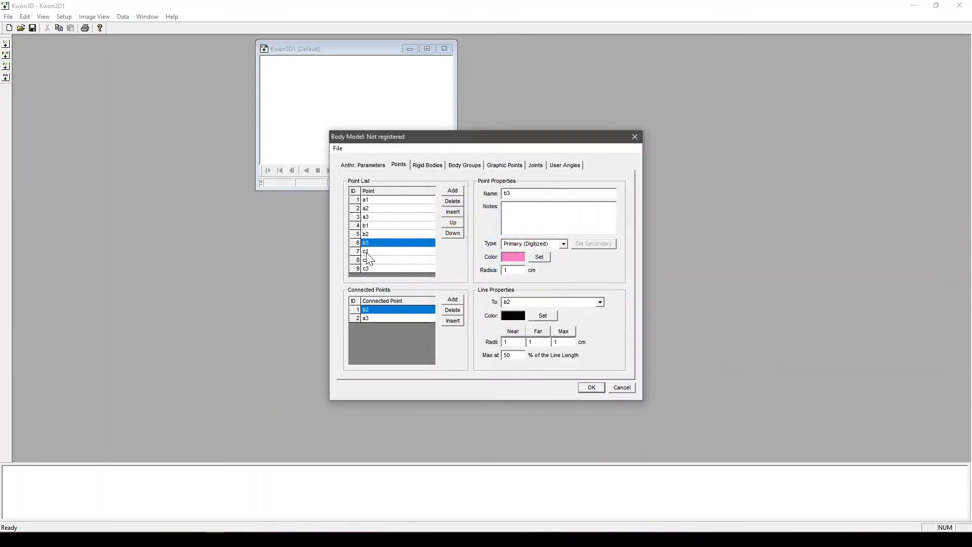
left_click(366, 251)
left_click(365, 260)
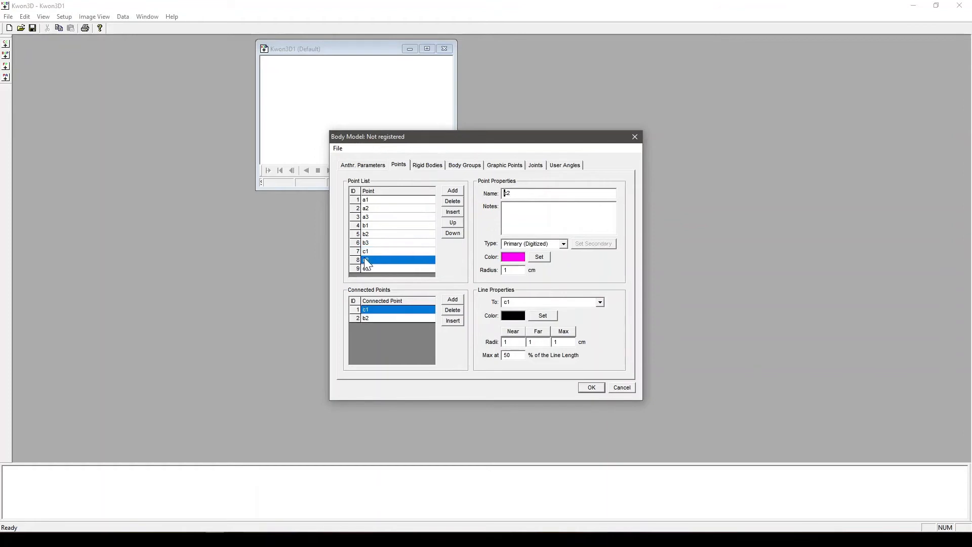
left_click(363, 316)
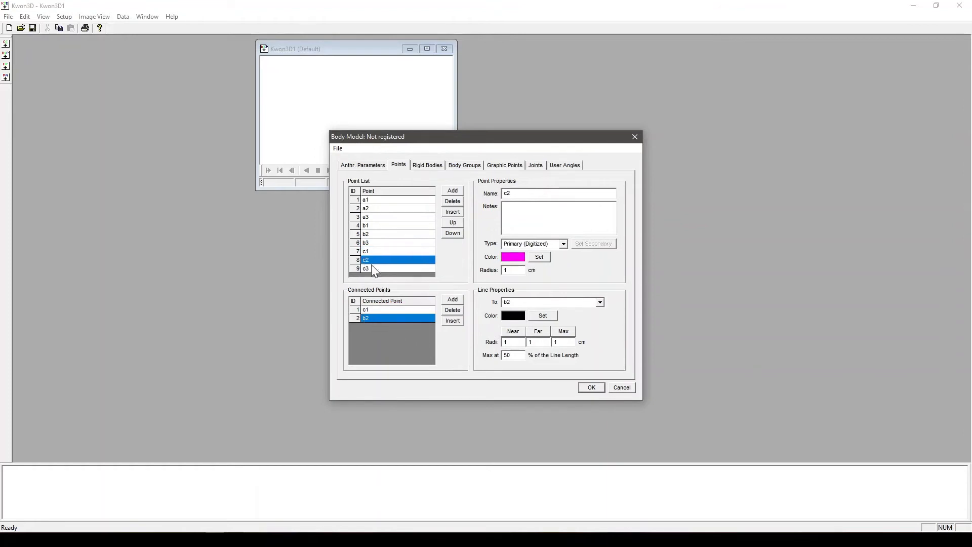
left_click(376, 268)
left_click(378, 310)
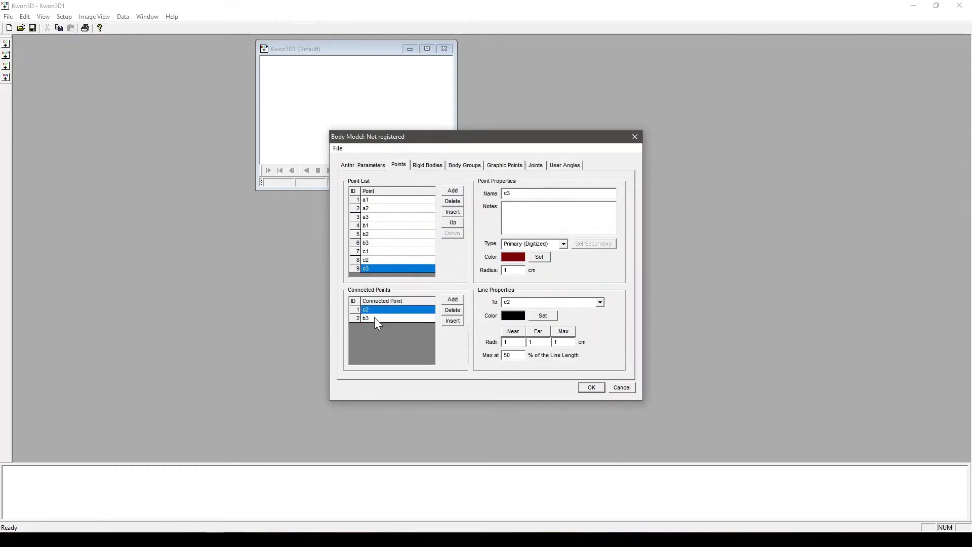
left_click(375, 318)
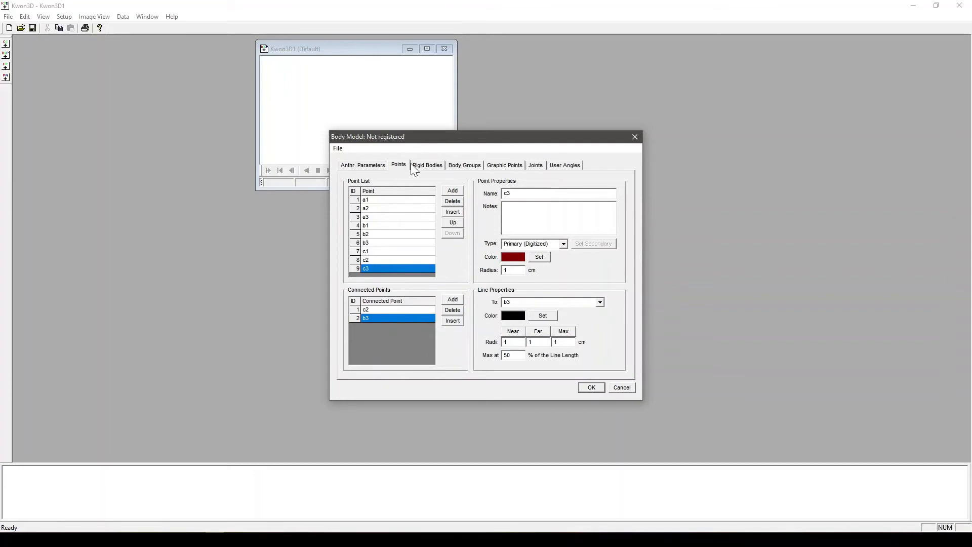
Step: Add a two-point rigid body named a1a2 with distal point a1 and proximal point a2
left_click(426, 166)
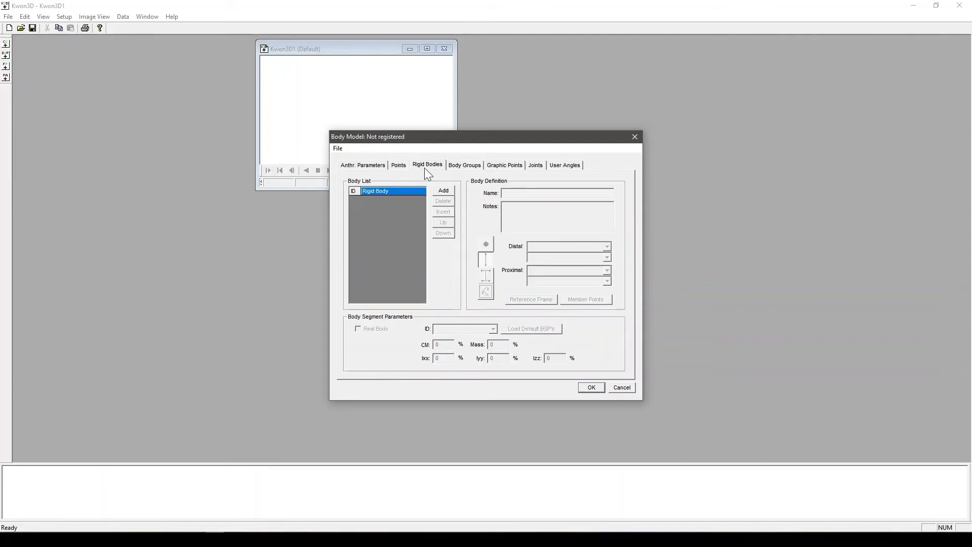
left_click(443, 193)
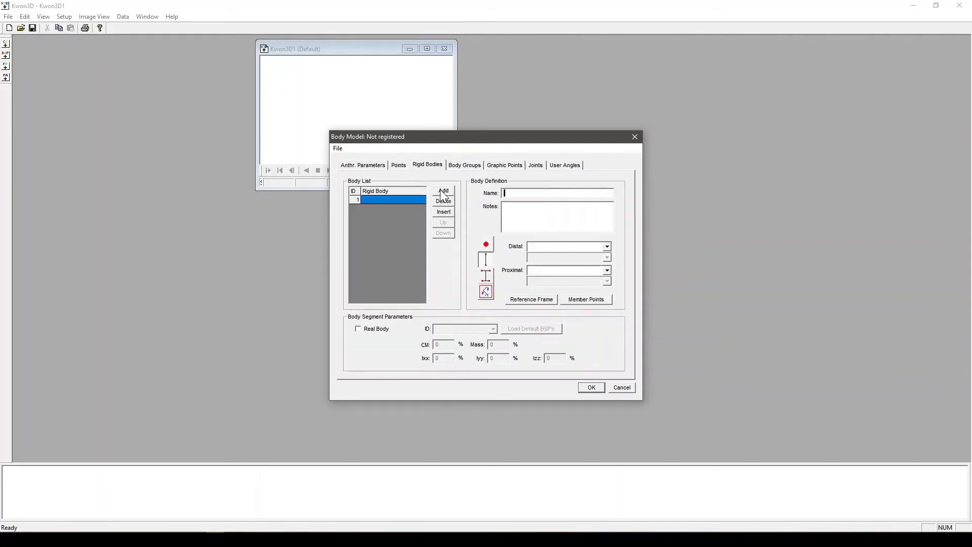
left_click(487, 256)
type("a1a2")
left_click(607, 247)
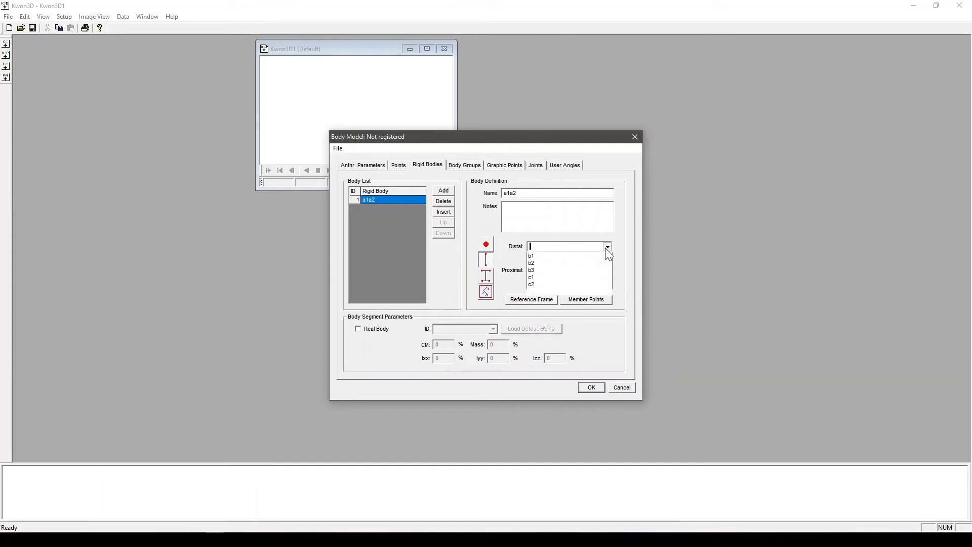
left_click(537, 258)
left_click(607, 270)
left_click(552, 284)
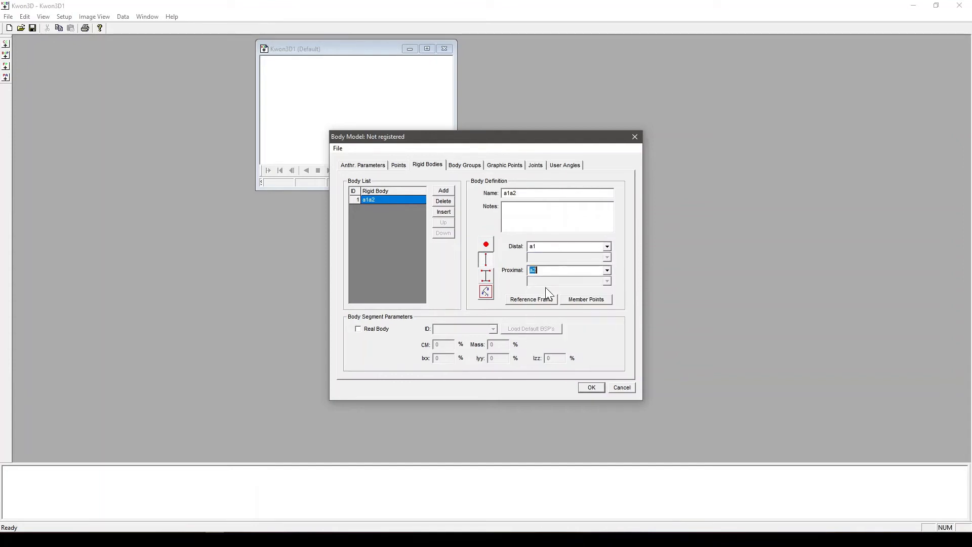
Step: Add a rigid body named a2a3 with distal point a2 and proximal point a3
left_click(440, 193)
type("a2a3")
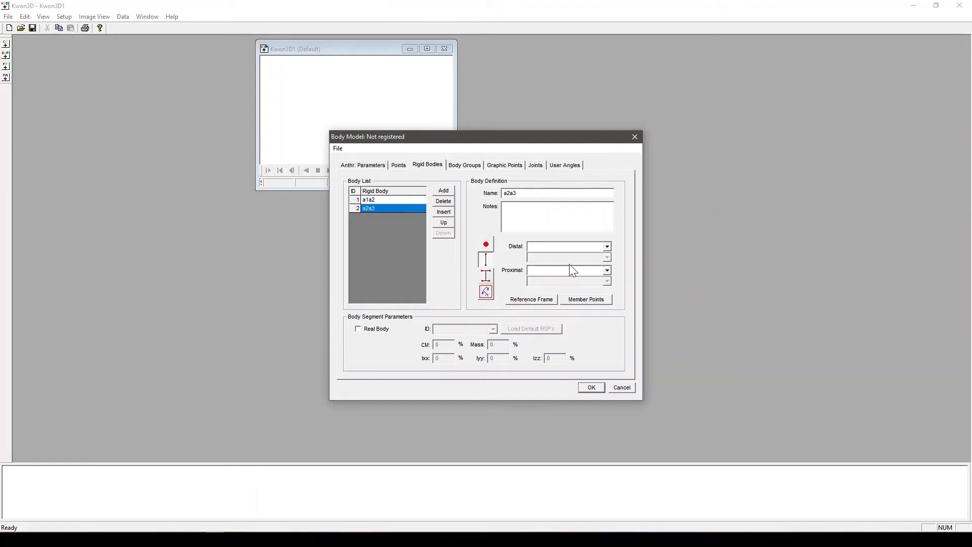
left_click(607, 246)
left_click(556, 268)
left_click(607, 271)
left_click(529, 290)
Step: Add a rigid body named b1b2 with distal point b1 and proximal point b2
left_click(444, 190)
type("b1b2")
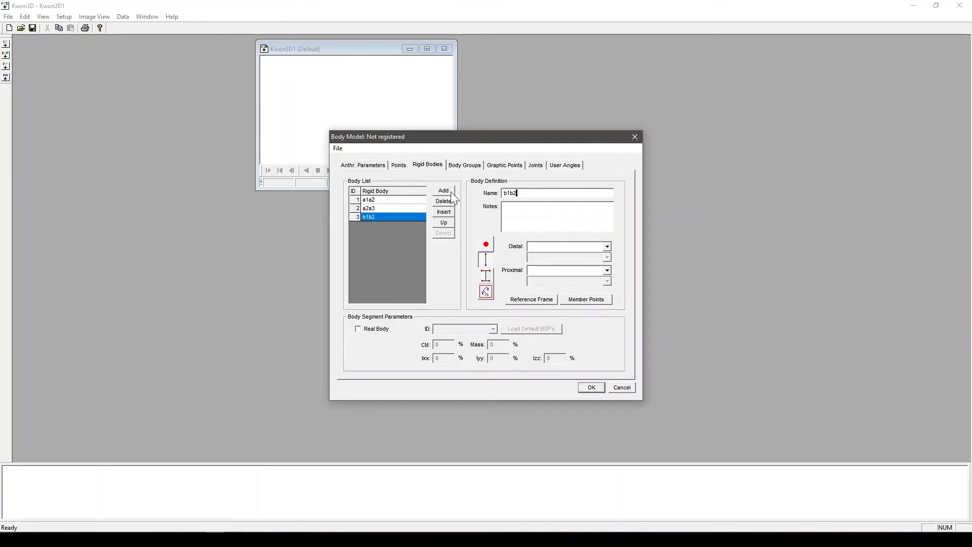
left_click(607, 246)
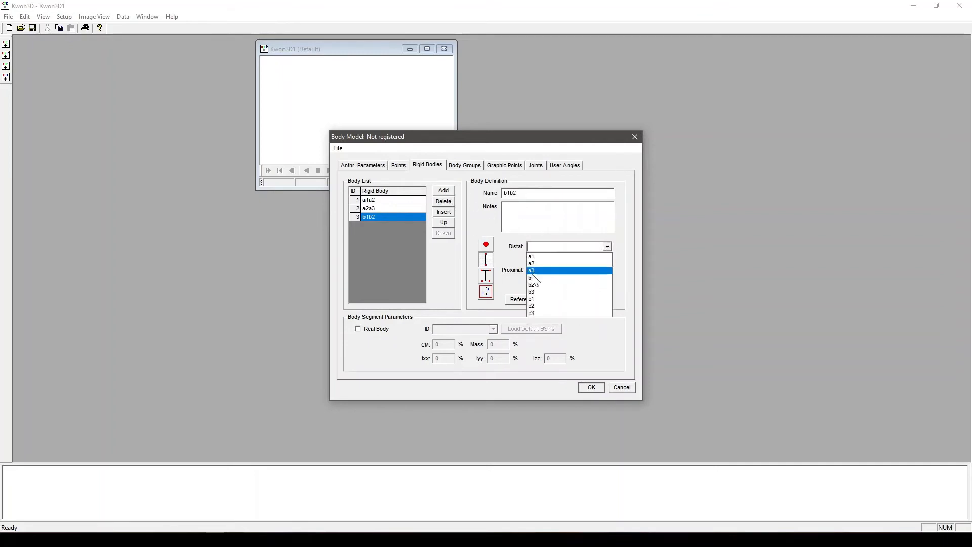
left_click(533, 280)
left_click(607, 272)
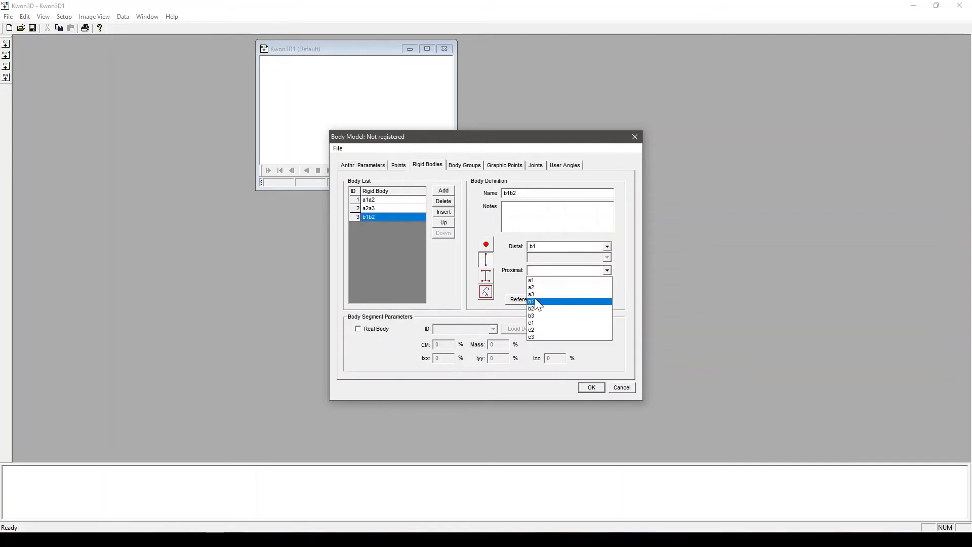
left_click(532, 309)
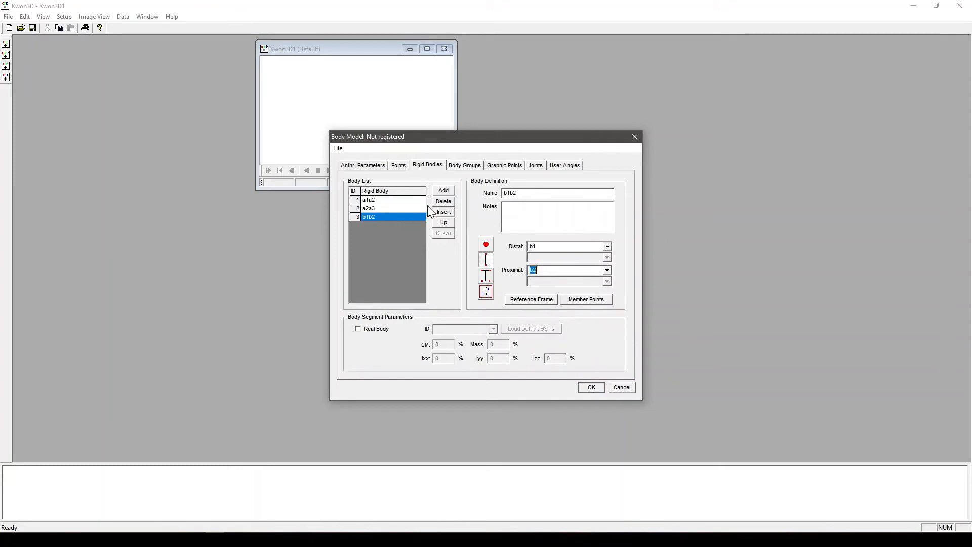
Step: Add a rigid body named b2b3 with distal point b2 and proximal point b3
left_click(443, 191)
type("b2b3")
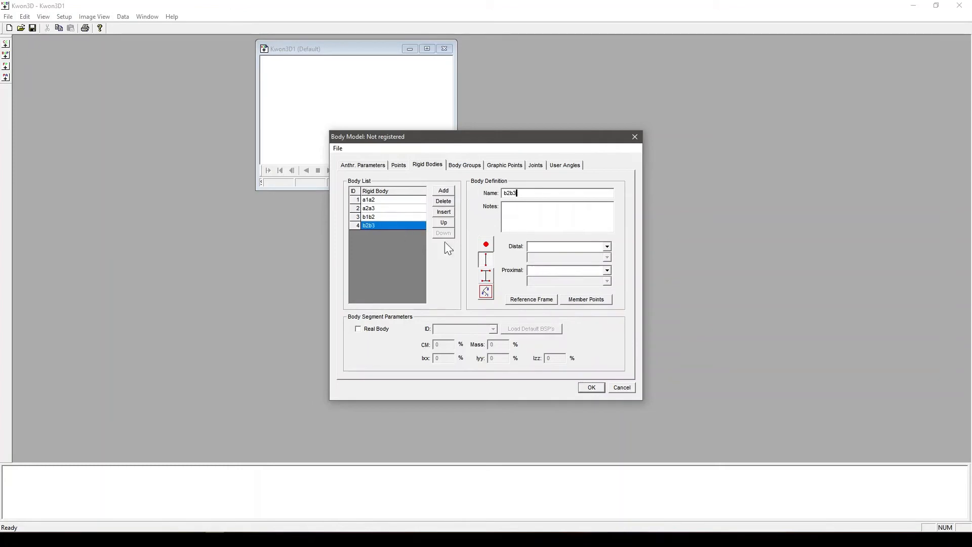
left_click(607, 246)
left_click(583, 285)
left_click(607, 271)
left_click(534, 311)
Step: Add a rigid body named c1c2 with distal point c1 and proximal point c2
left_click(443, 191)
type("c1c2")
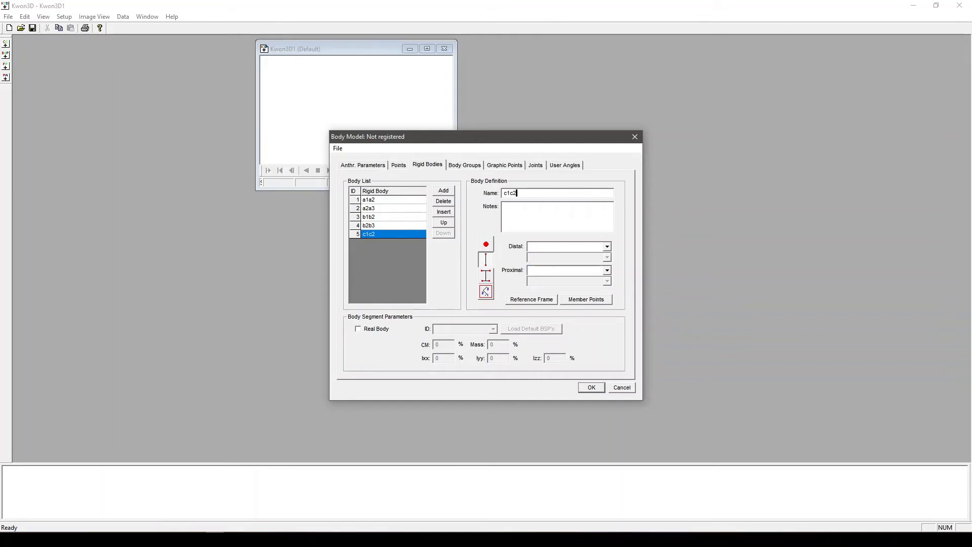
left_click(606, 246)
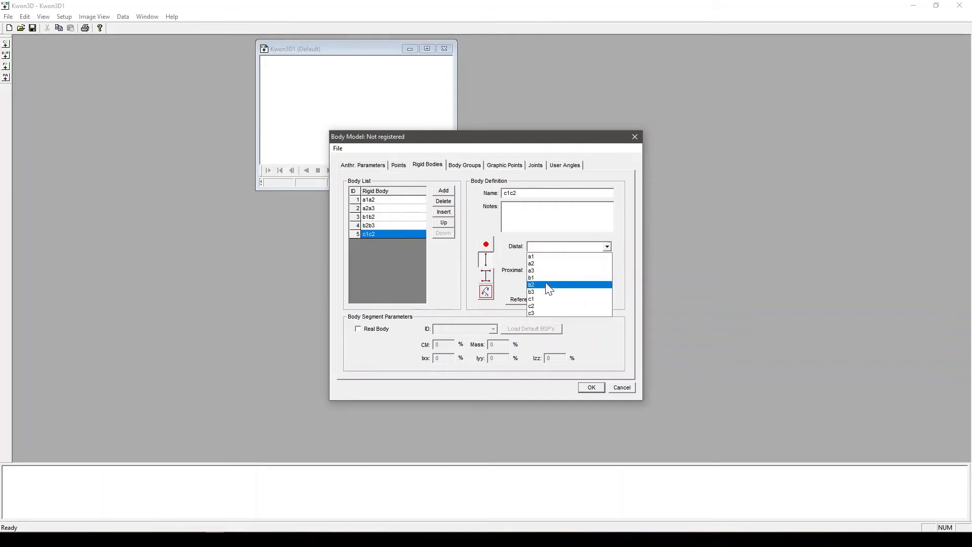
left_click(553, 297)
left_click(607, 270)
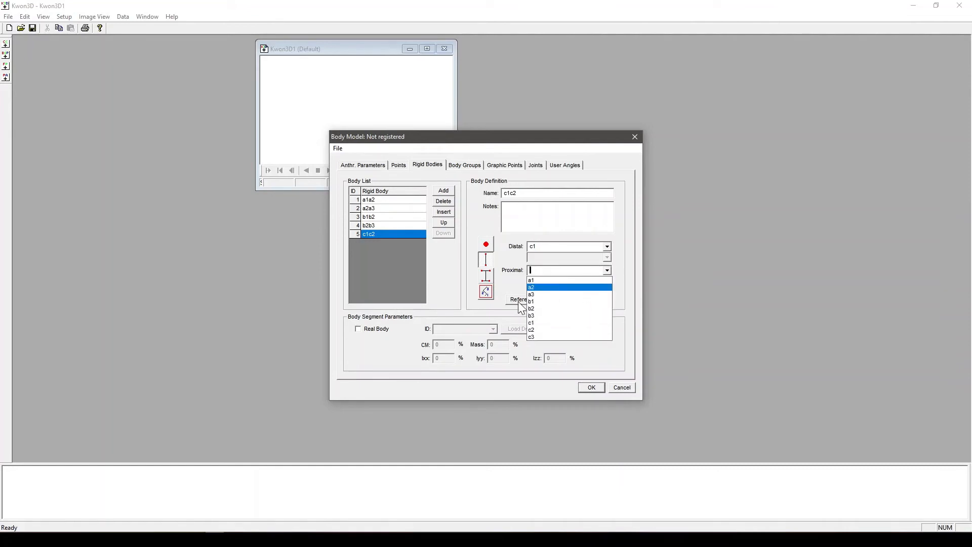
left_click(534, 331)
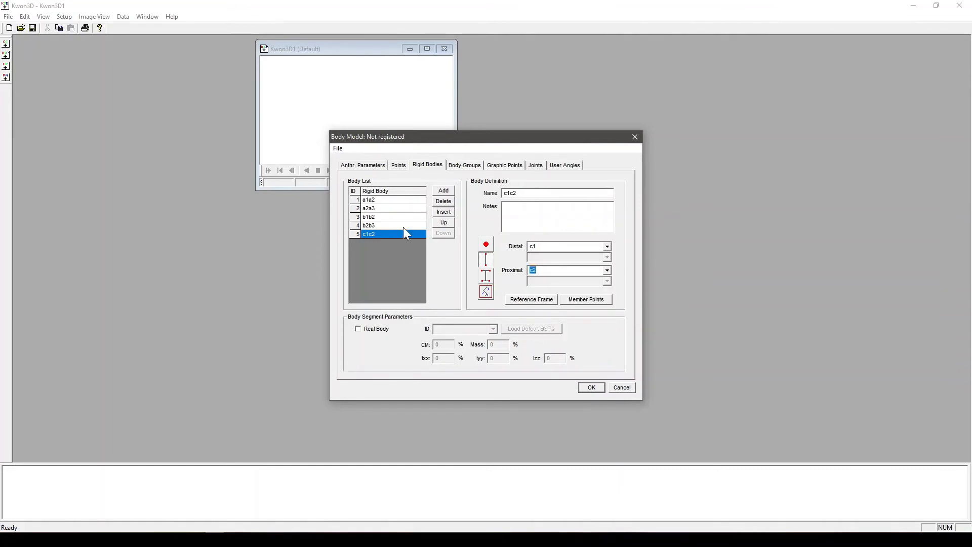
Step: Add a rigid body named c2c3 with distal point c2 and proximal point c3
left_click(446, 191)
type("c3")
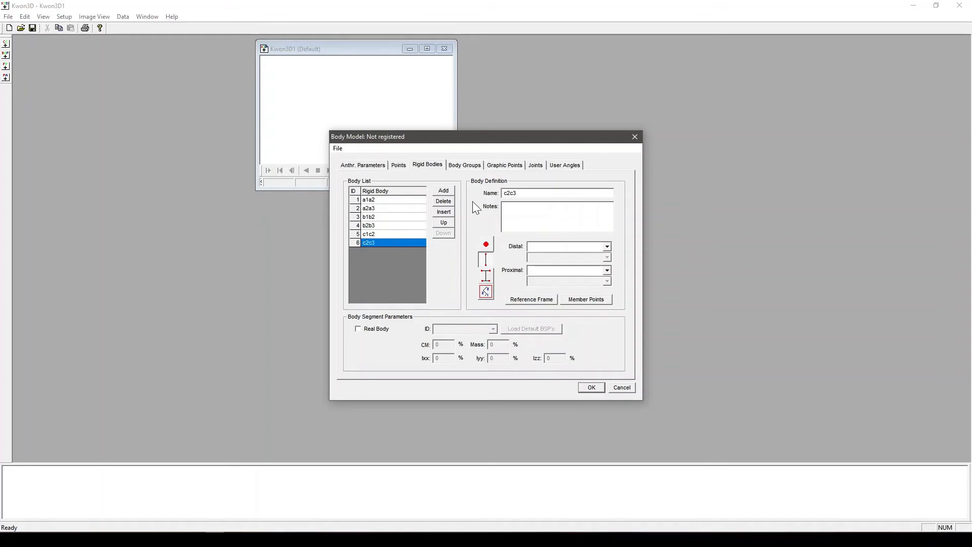
left_click(607, 247)
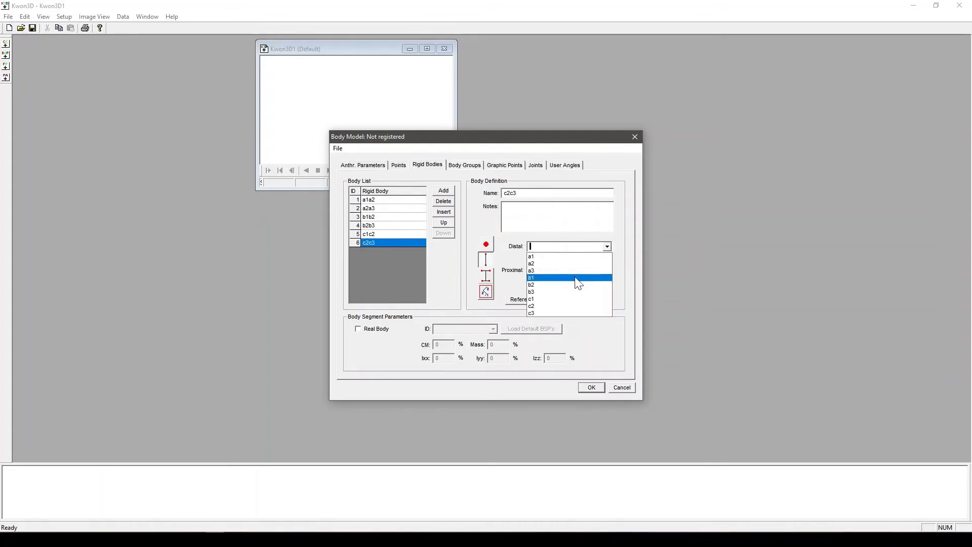
left_click(547, 305)
left_click(607, 272)
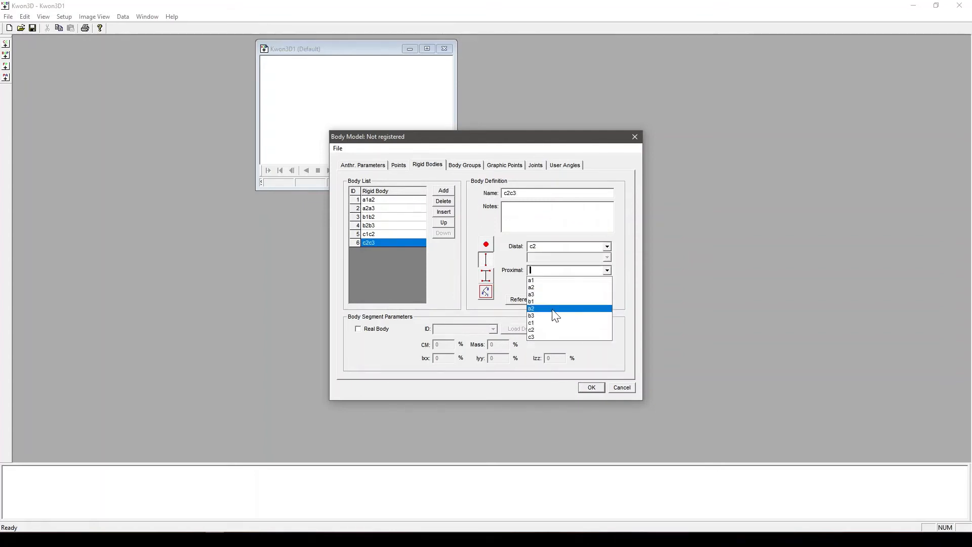
left_click(542, 337)
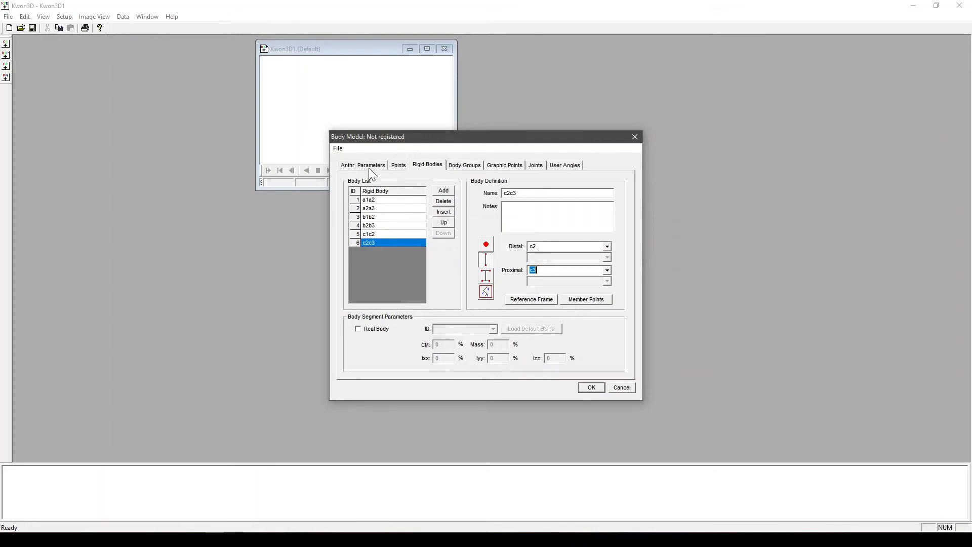
Step: Accept the body model and save its updated model file as Evans Para.mdl in the Music folder
left_click(591, 388)
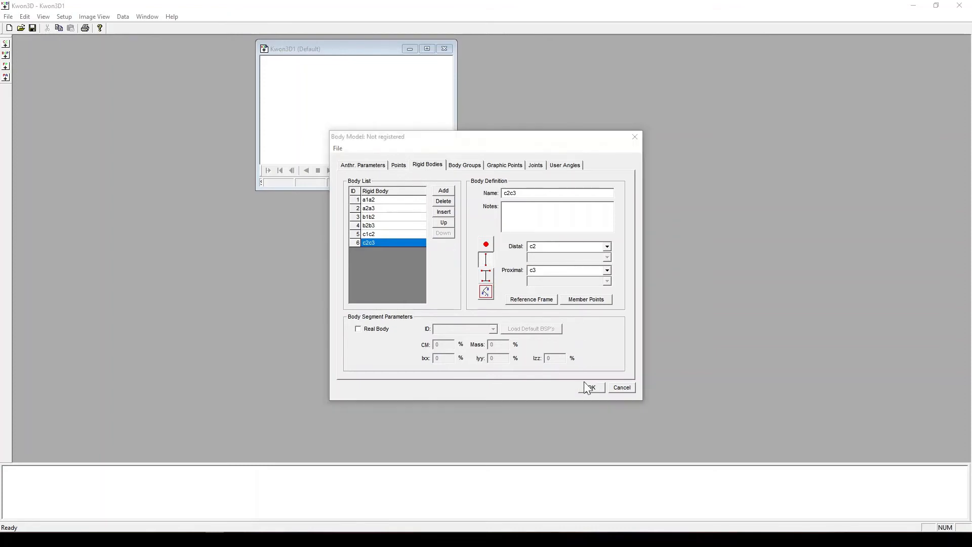
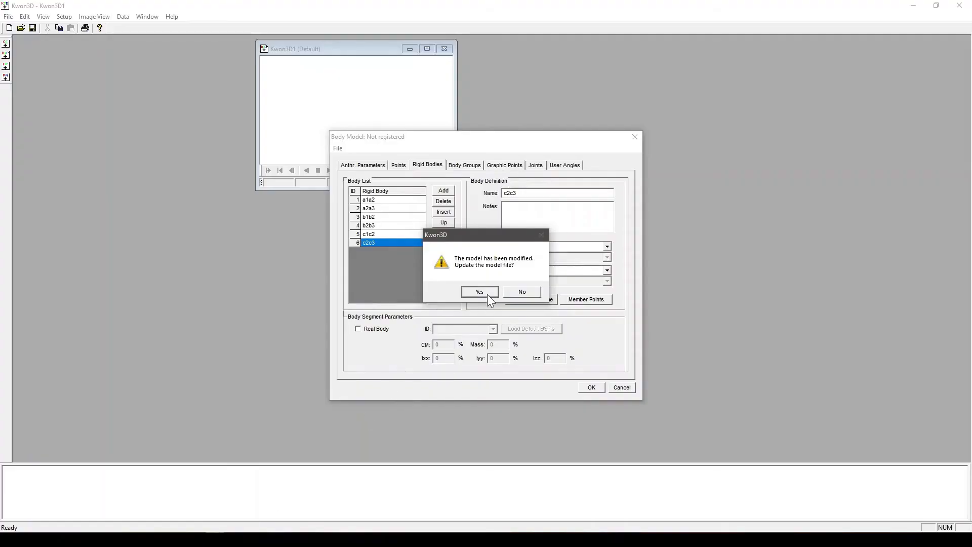
left_click(487, 293)
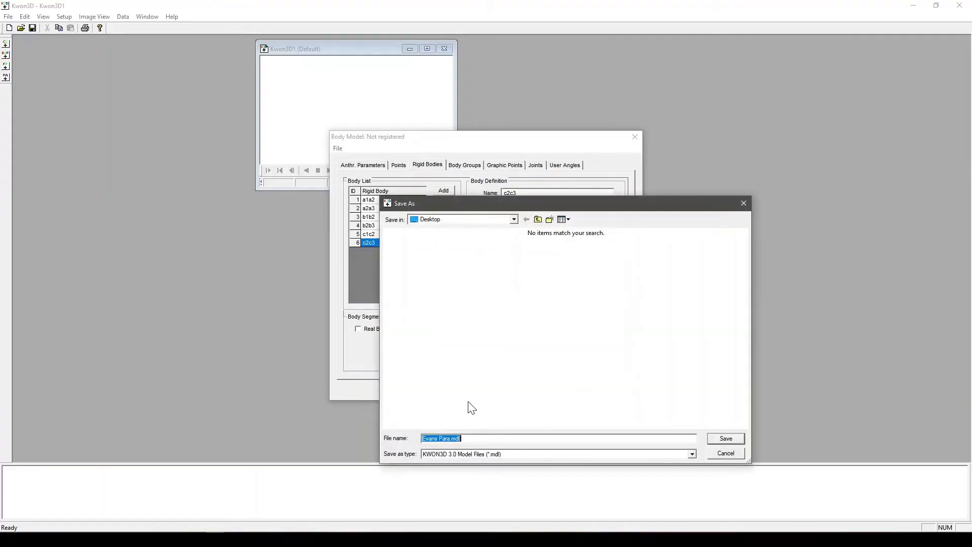
left_click(538, 219)
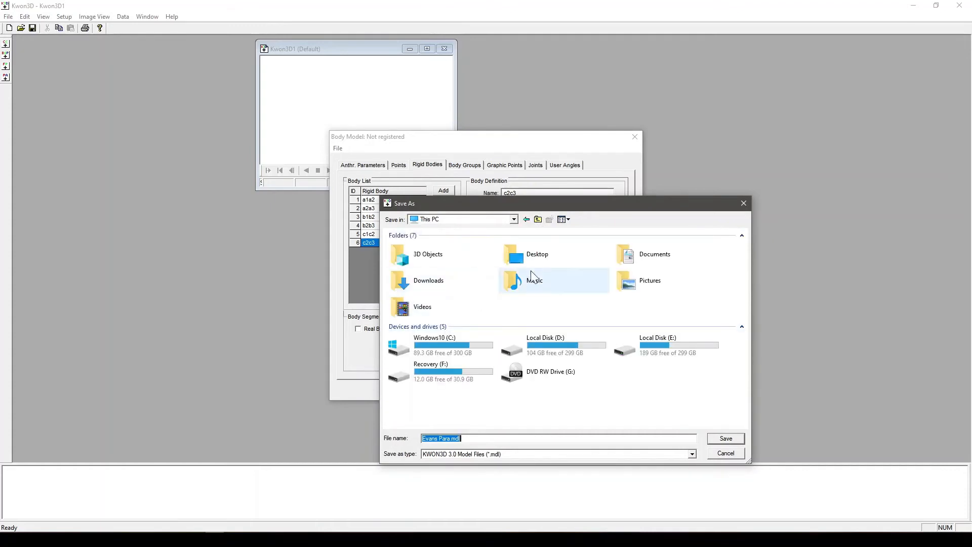
double_click(545, 278)
left_click(462, 438)
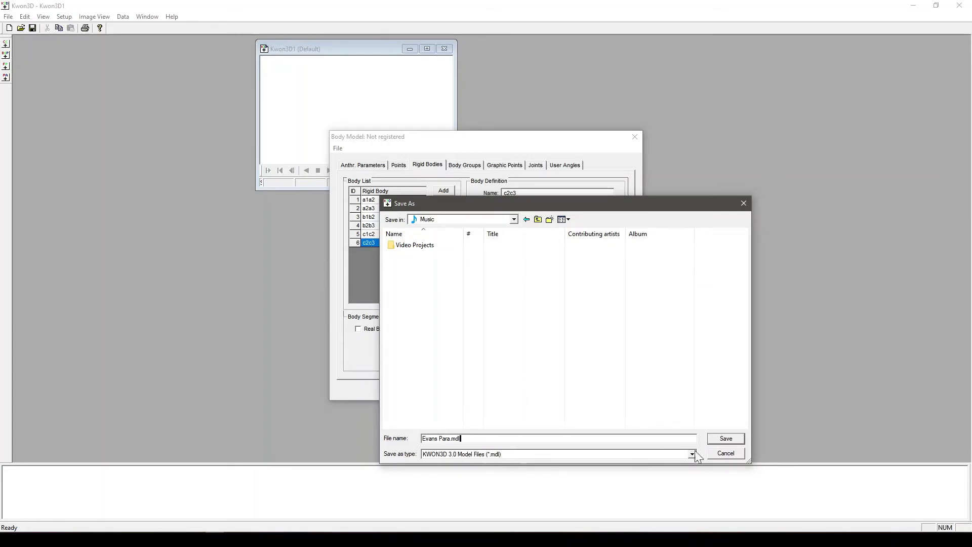
left_click(725, 438)
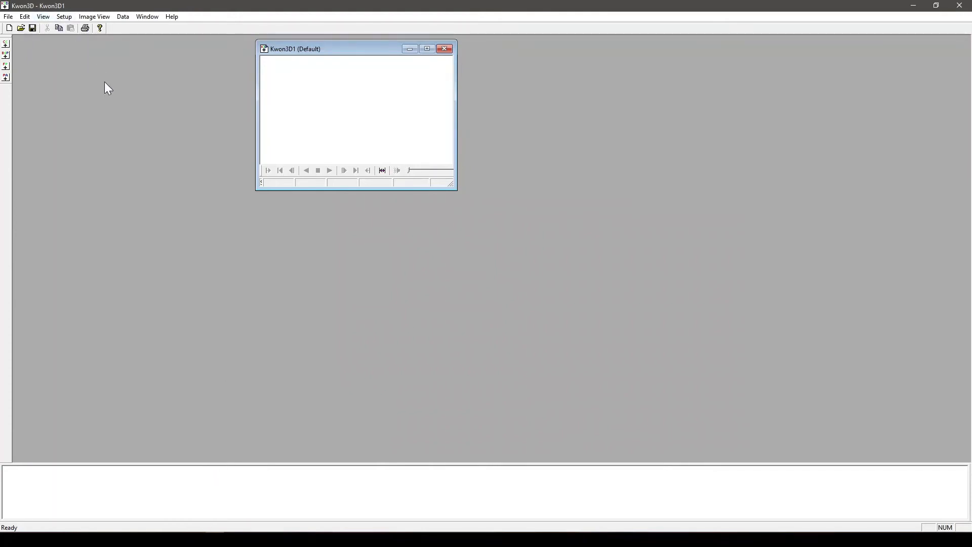
Step: Load the calibration file 30cm callibartion.clb into the calibration setup and accept it
left_click(44, 17)
mouse_move(65, 18)
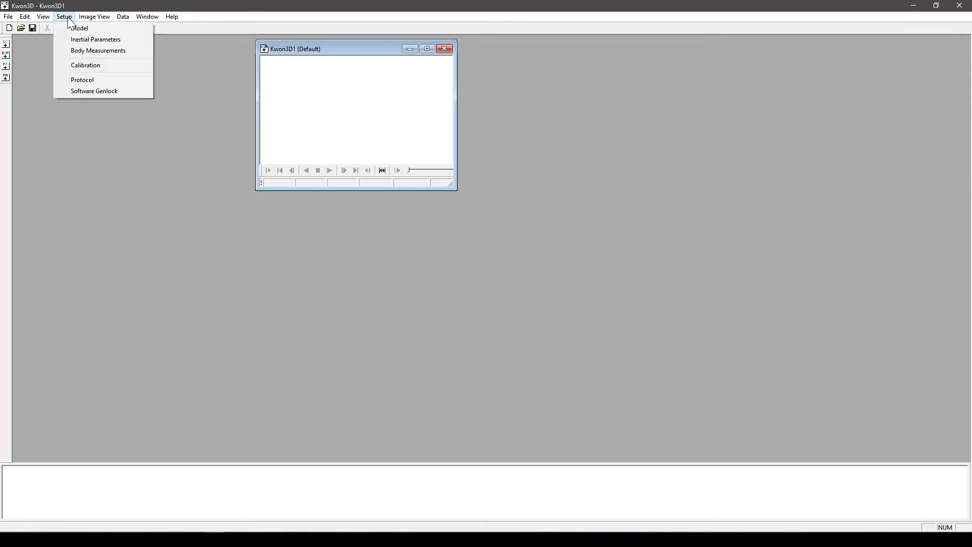
left_click(77, 69)
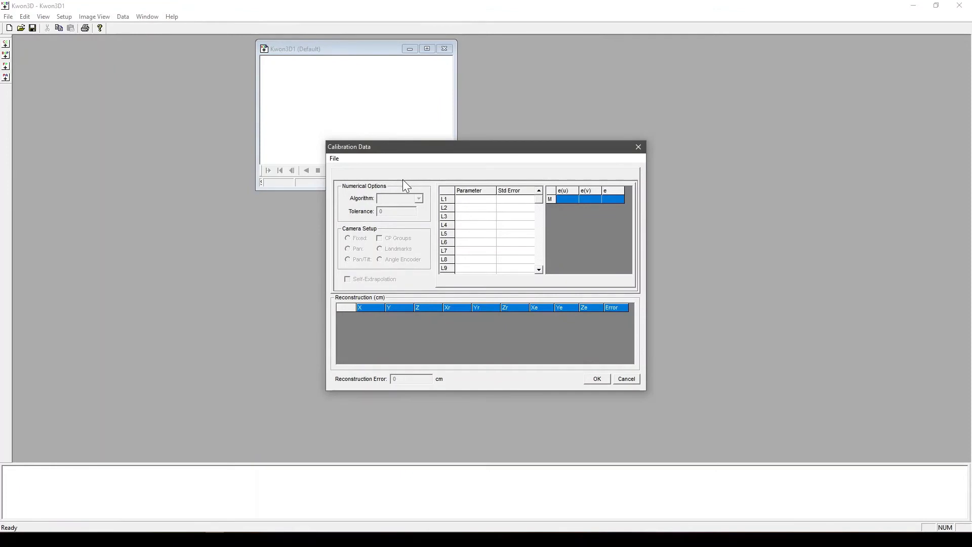
left_click(334, 159)
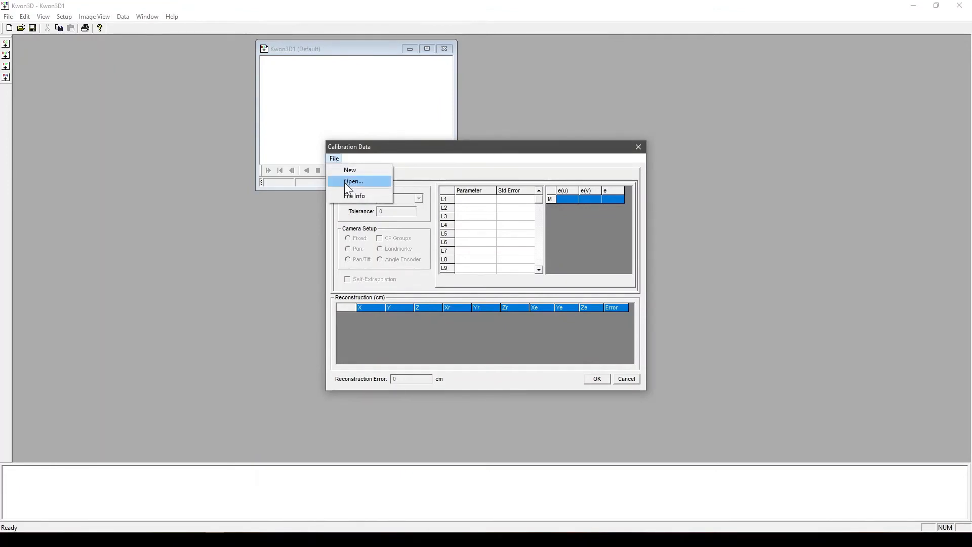
left_click(349, 181)
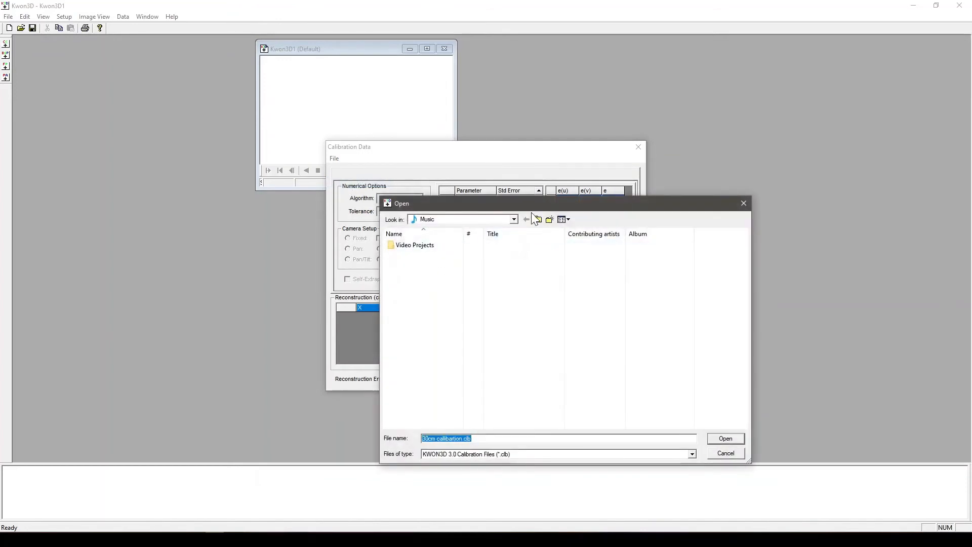
left_click(725, 438)
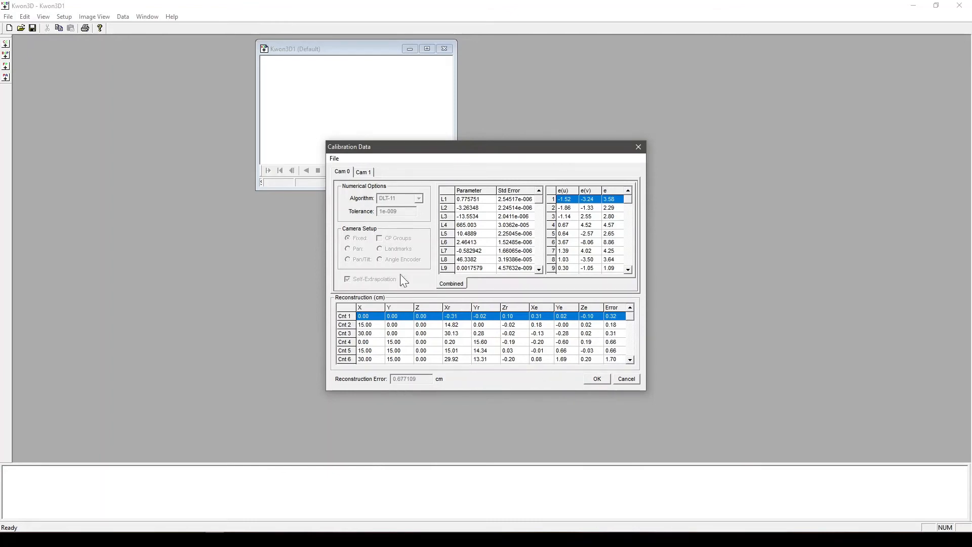
left_click(588, 379)
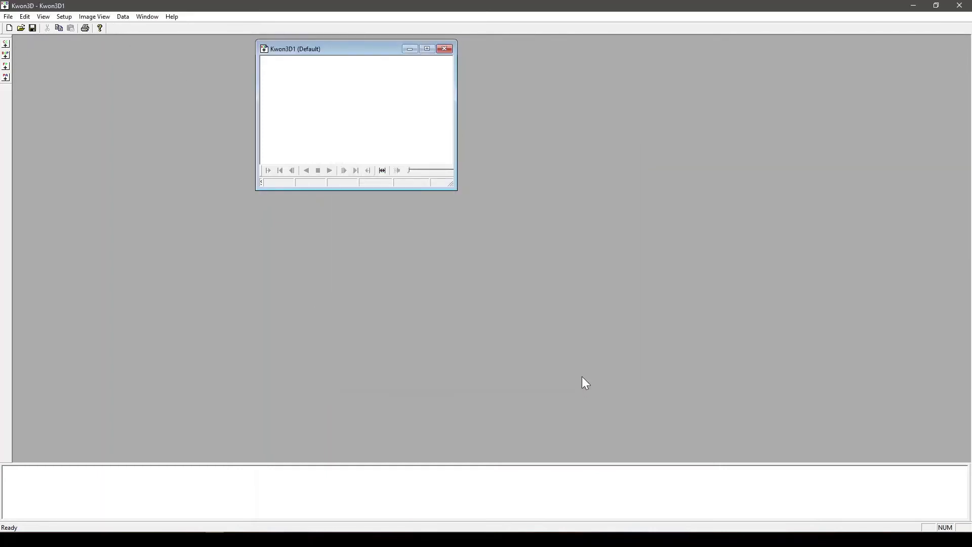
left_click(64, 17)
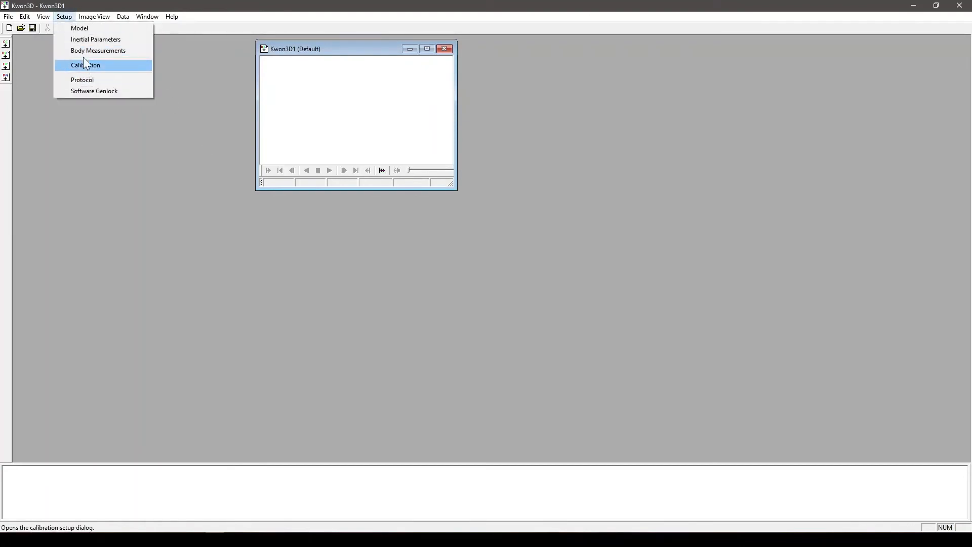
mouse_move(86, 15)
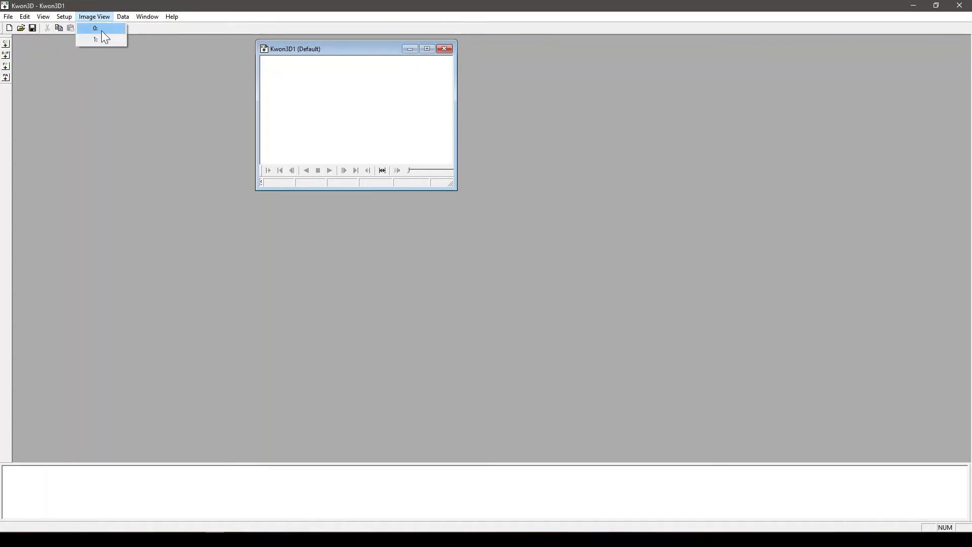
left_click(105, 108)
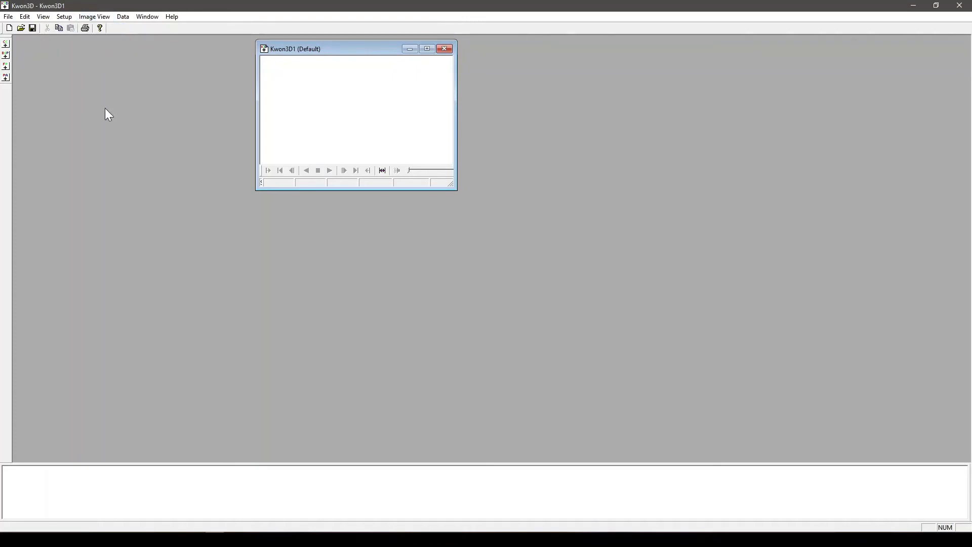
Step: Open the file selection for image view 0 to choose its video
left_click(95, 17)
left_click(96, 27)
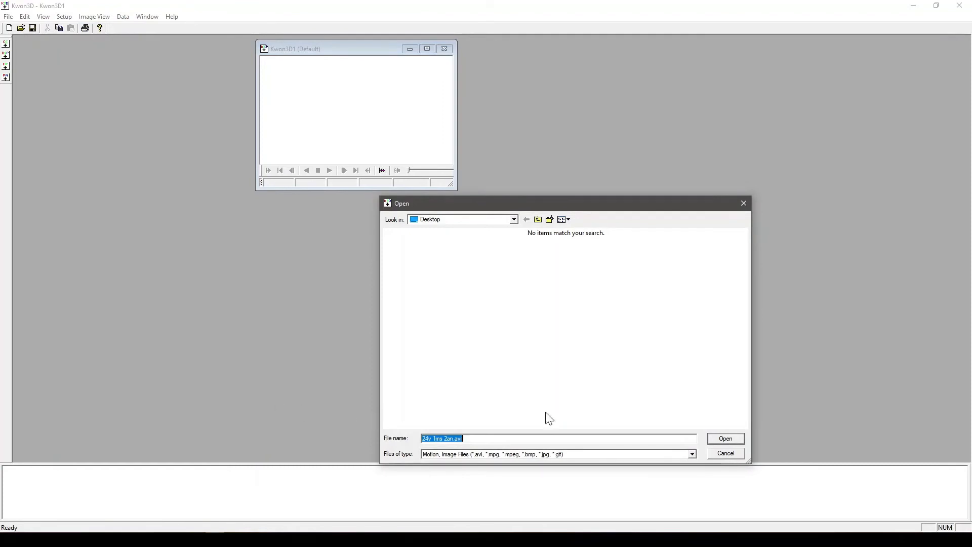
left_click_drag(601, 203, 581, 115)
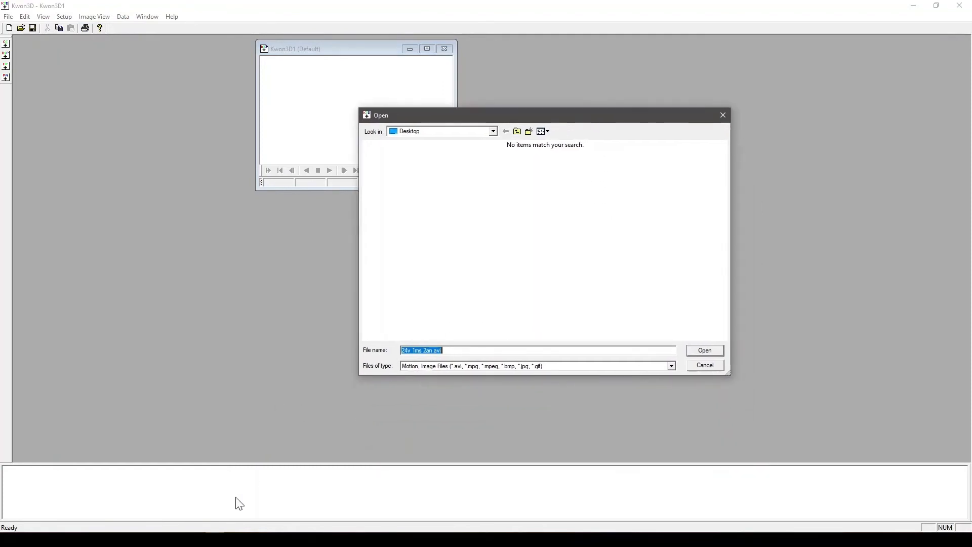
Step: Switch to File Explorer, examine the calibration and 24 1ms 1ang.avi files in the 2-11-21 folder, and return to Kwon3D
left_click(84, 539)
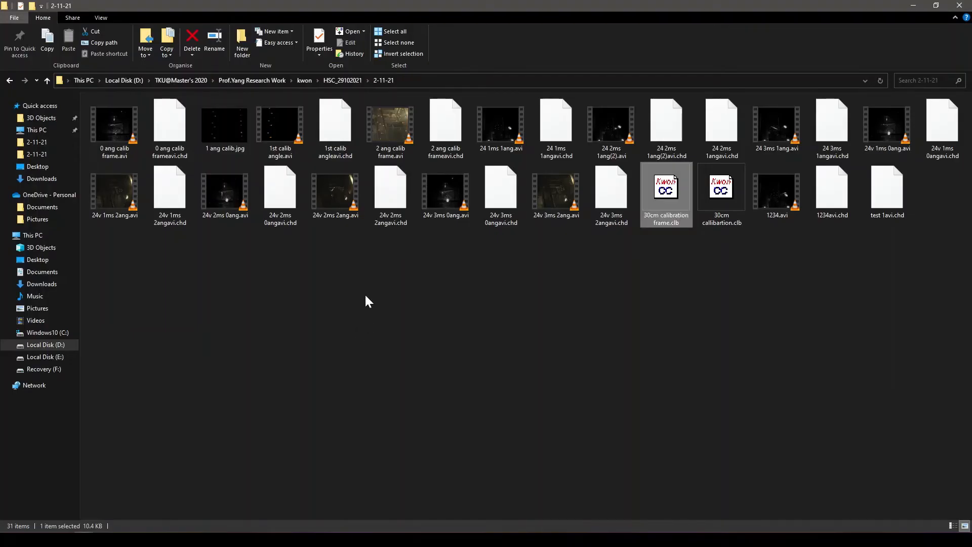
left_click(238, 144)
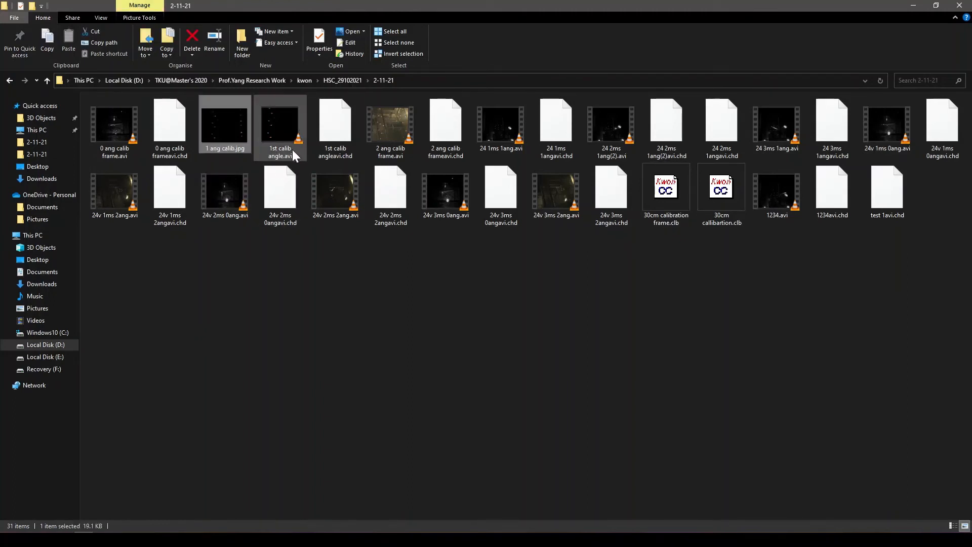
left_click(500, 148)
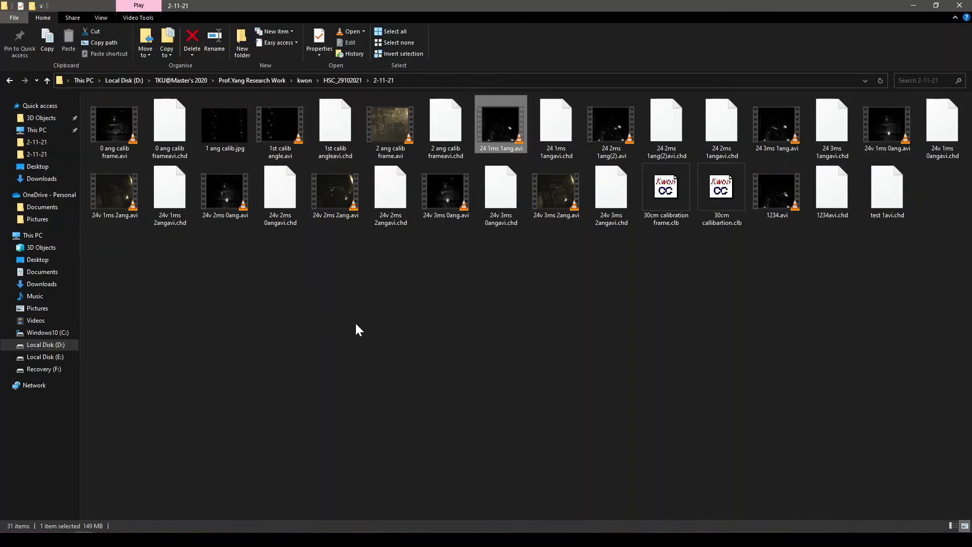
left_click(216, 539)
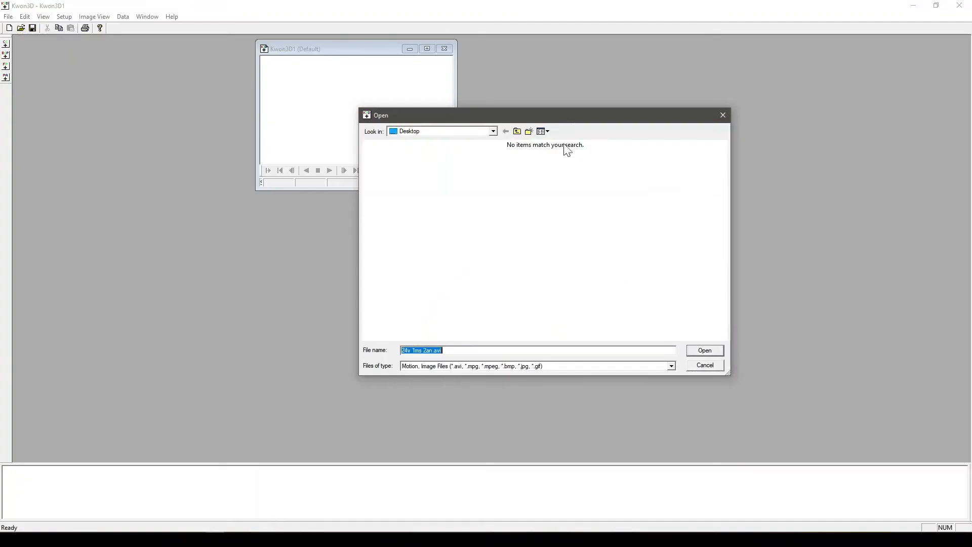
Step: Browse to the kwon folder inside the professor's research work folder under TKU@Master's 2020 on Local Disk (D:)
left_click(517, 131)
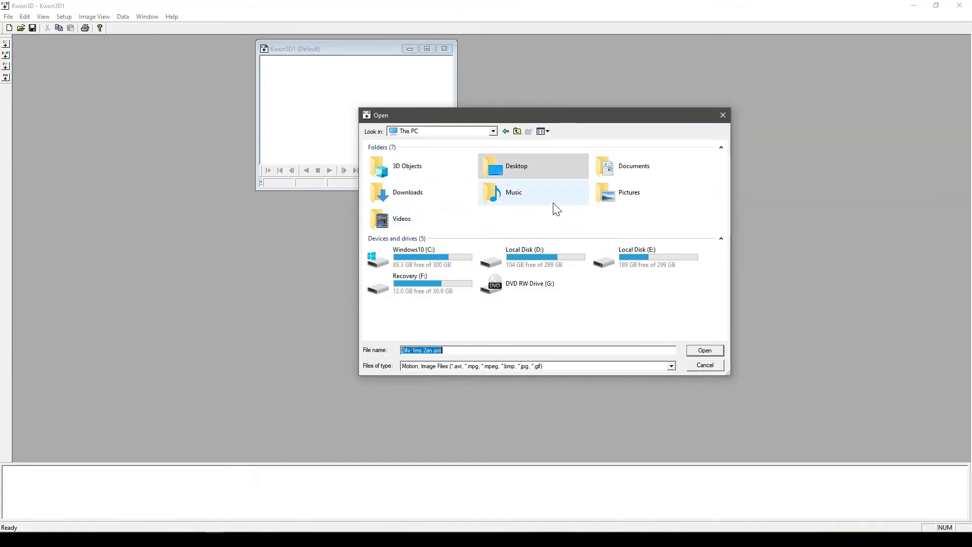
double_click(527, 260)
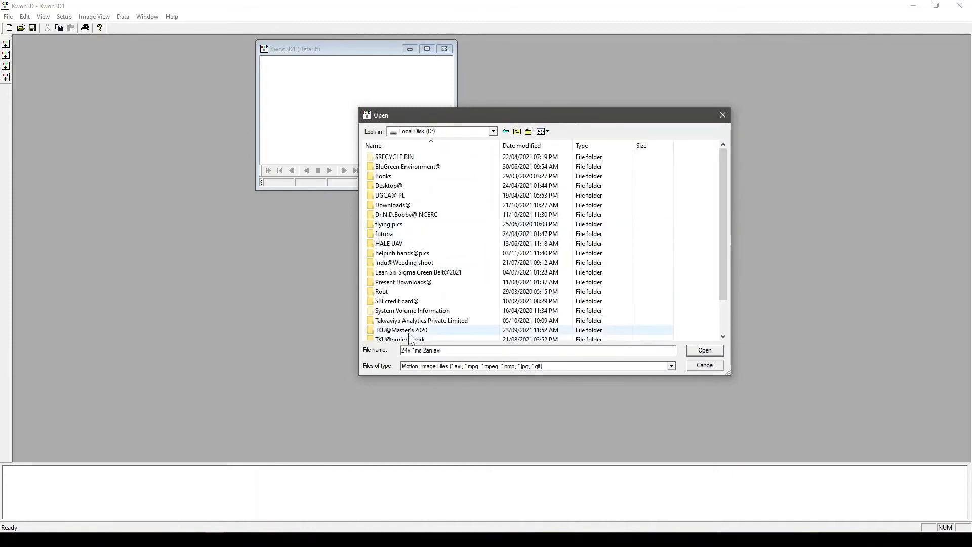
double_click(408, 331)
double_click(388, 157)
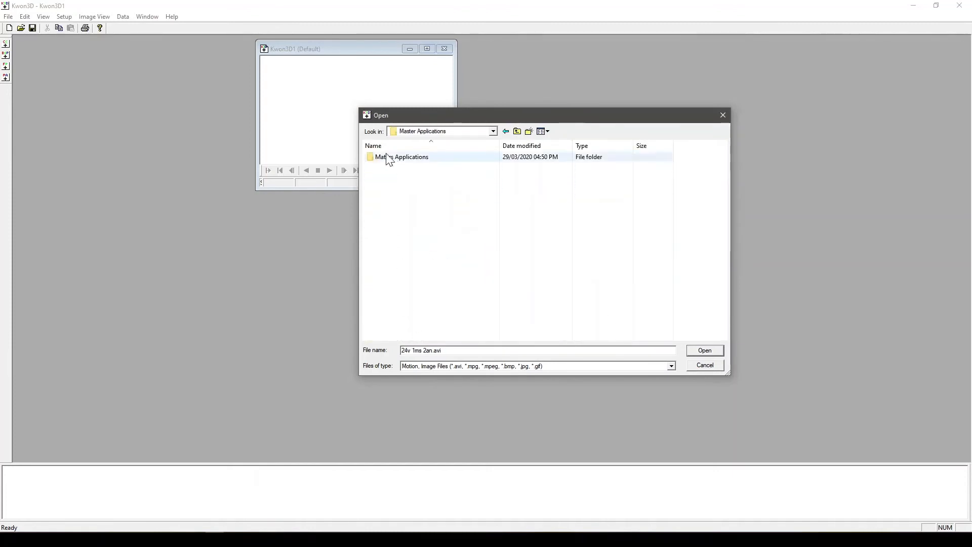
left_click(506, 131)
double_click(413, 171)
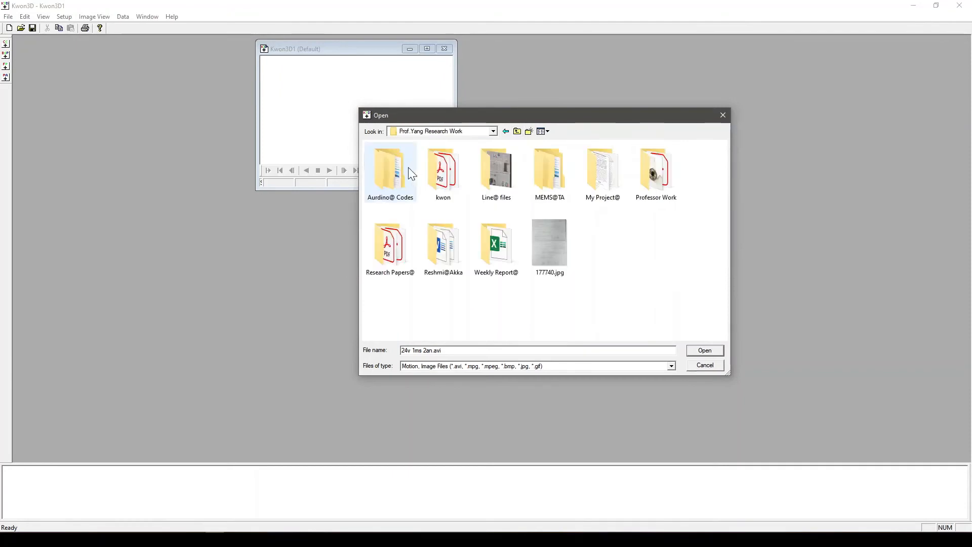
double_click(436, 170)
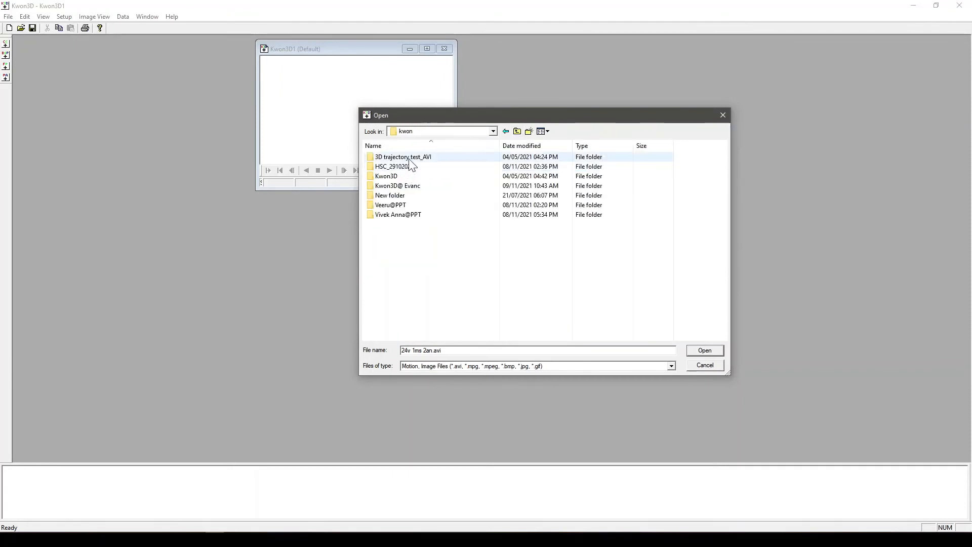
Step: Look through the Kwon3D, HSC_29102021 and 2-11-21 folders for the motion videos, and return to the kwon folder
double_click(389, 176)
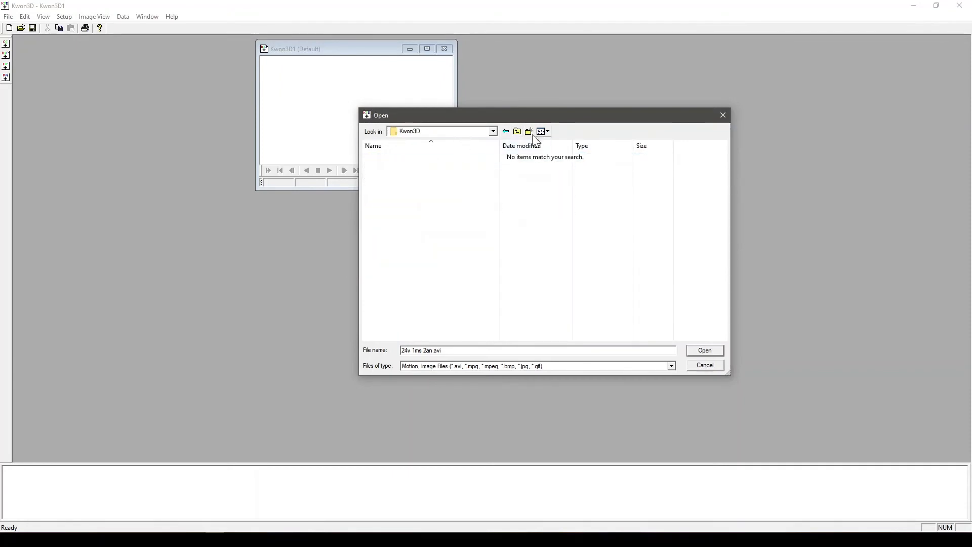
left_click(517, 131)
double_click(396, 167)
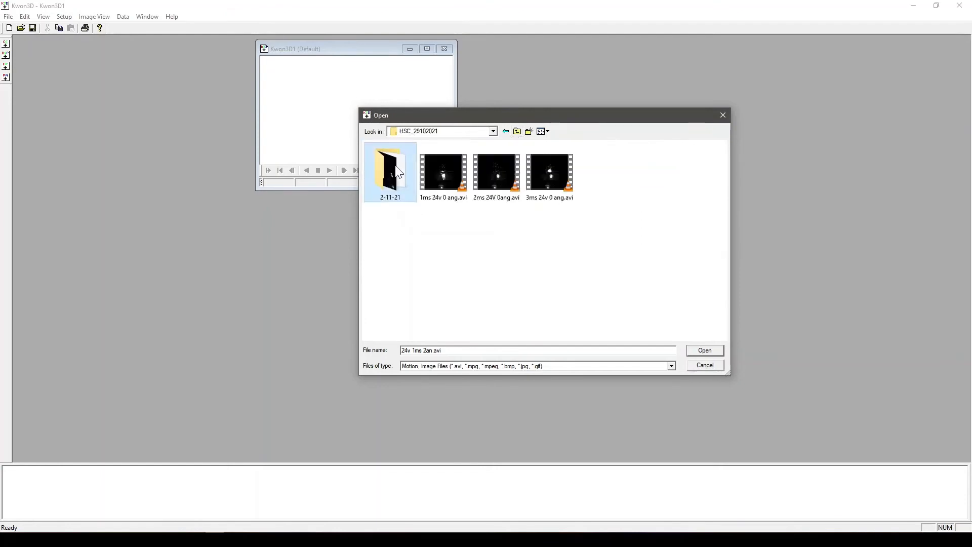
double_click(397, 168)
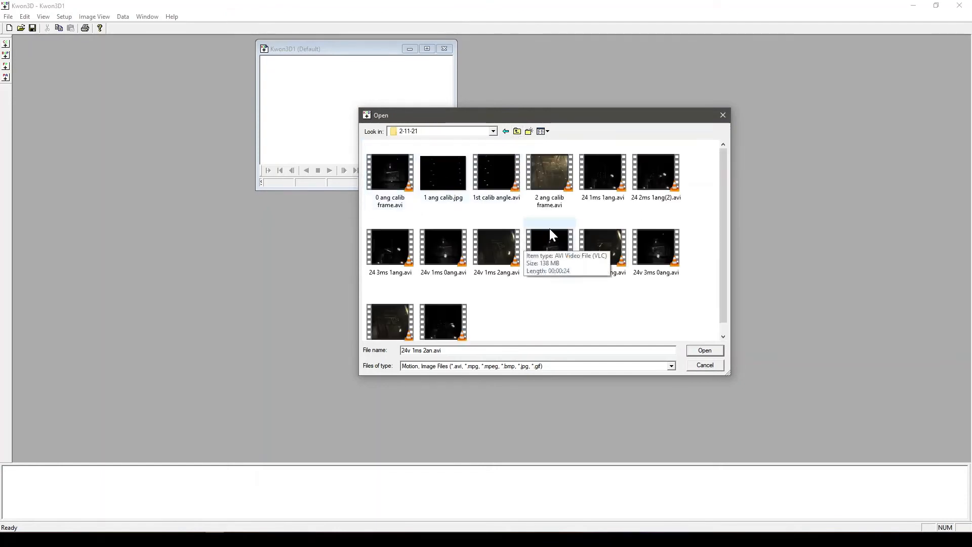
left_click(505, 131)
left_click(464, 225)
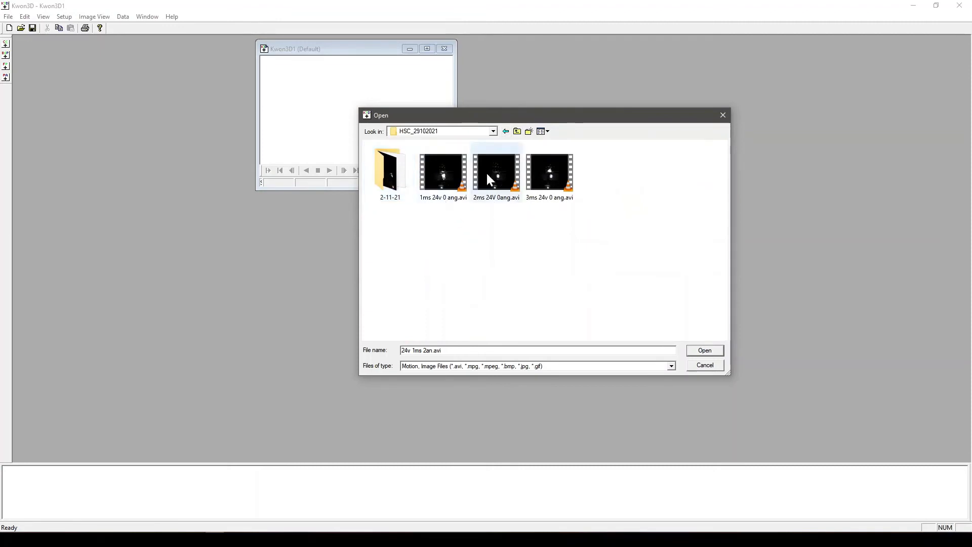
left_click(388, 183)
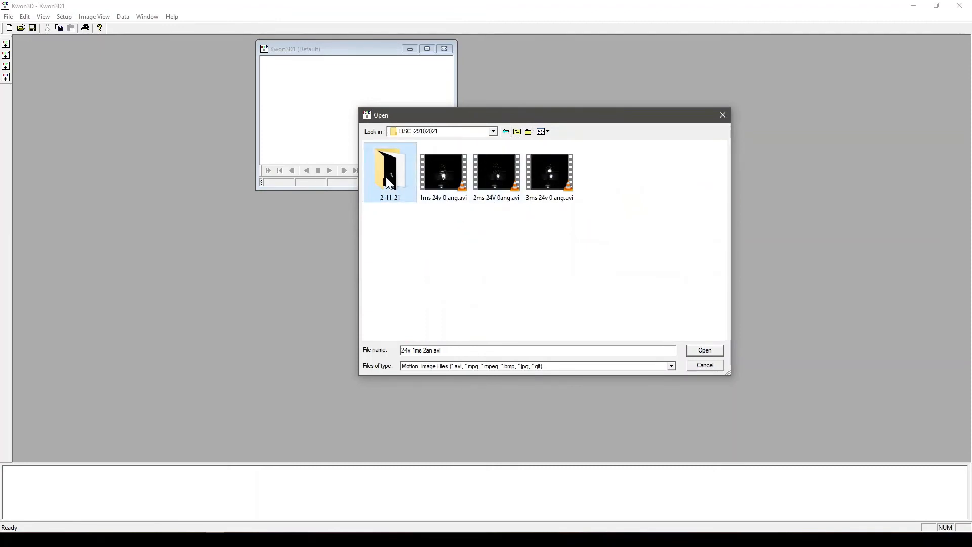
double_click(388, 183)
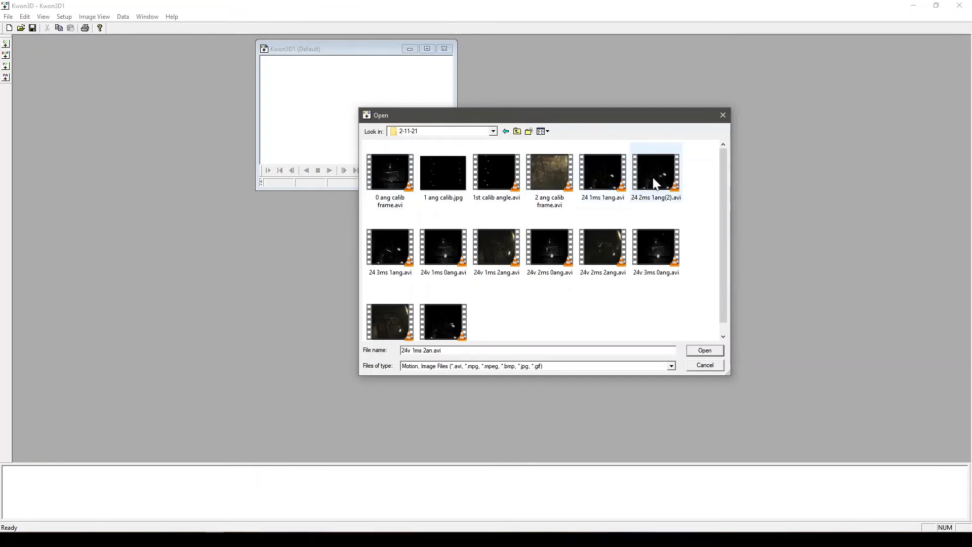
left_click(595, 181)
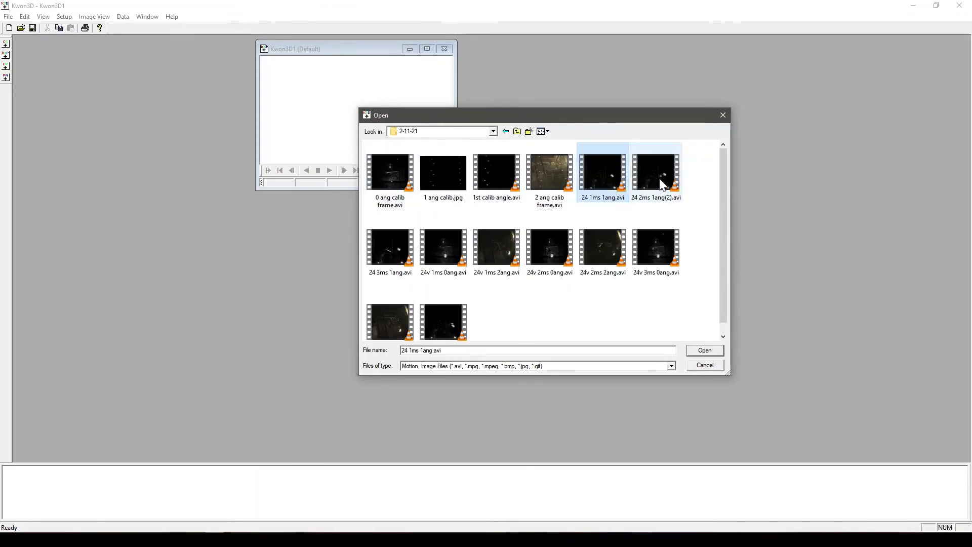
left_click(505, 132)
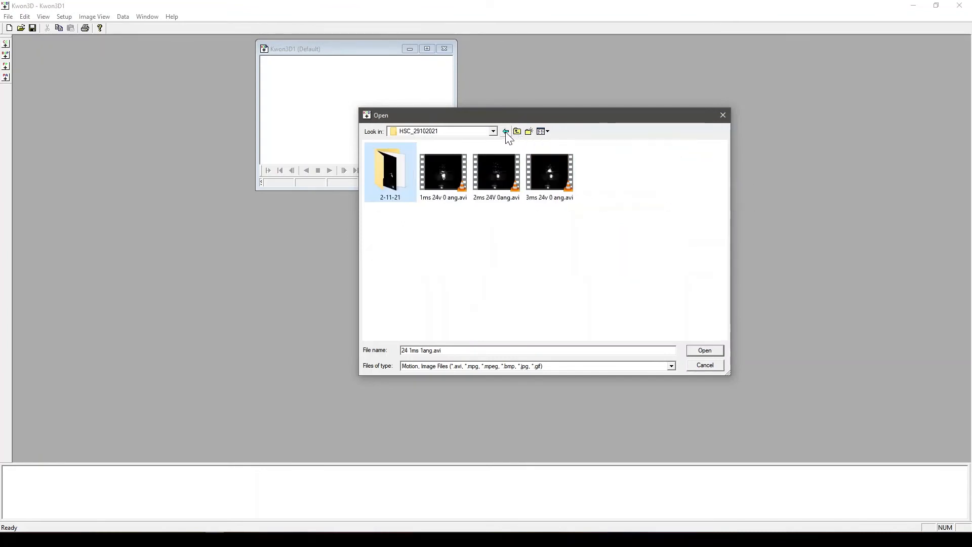
left_click(506, 132)
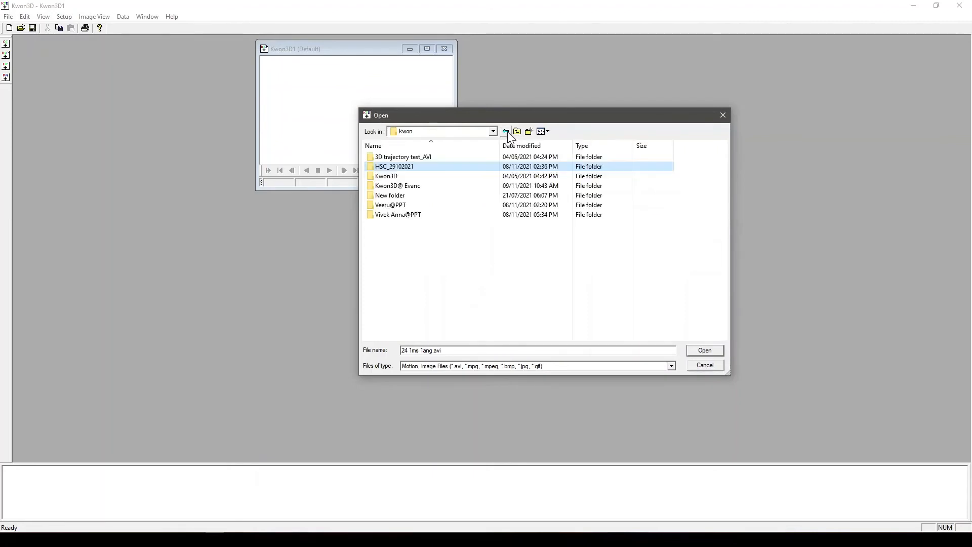
Step: Load 24 1ms 1an.avi from the Kwon3D@ folder into the camera 0 view, accepting the video options with De-interlacing on
double_click(394, 186)
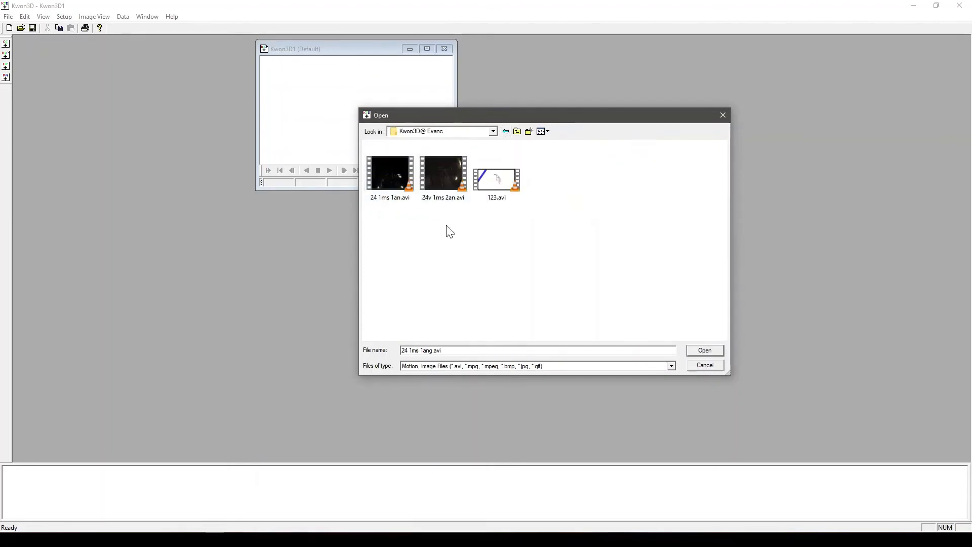
left_click(394, 192)
left_click(460, 181)
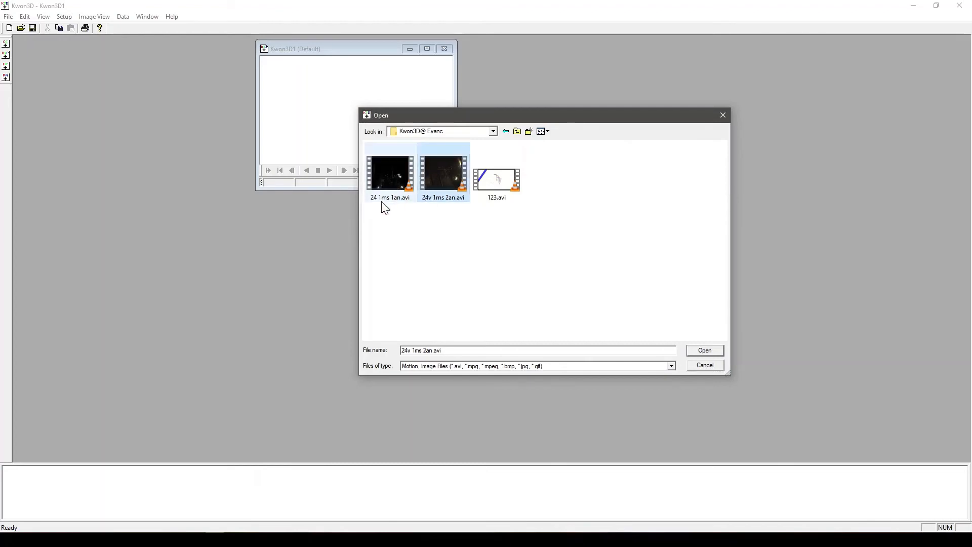
left_click(383, 177)
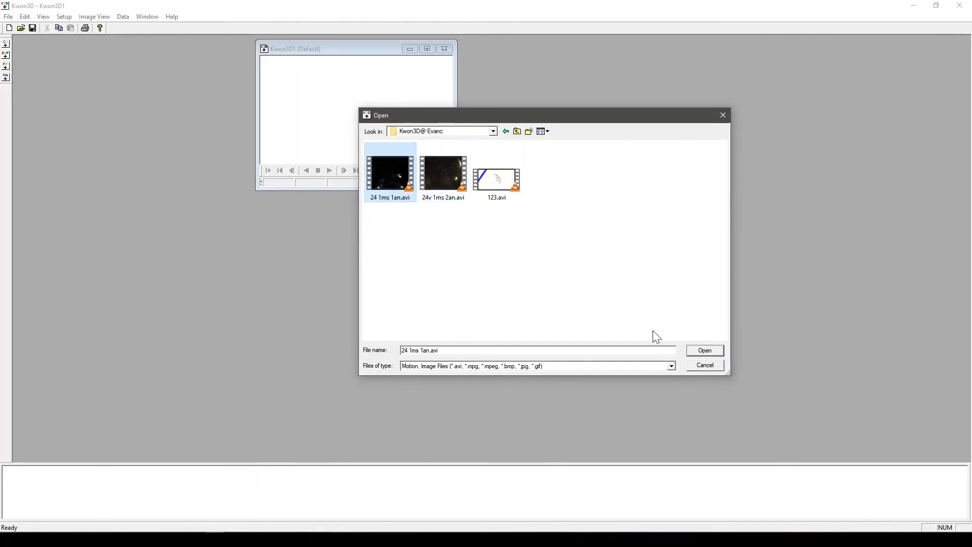
left_click(709, 351)
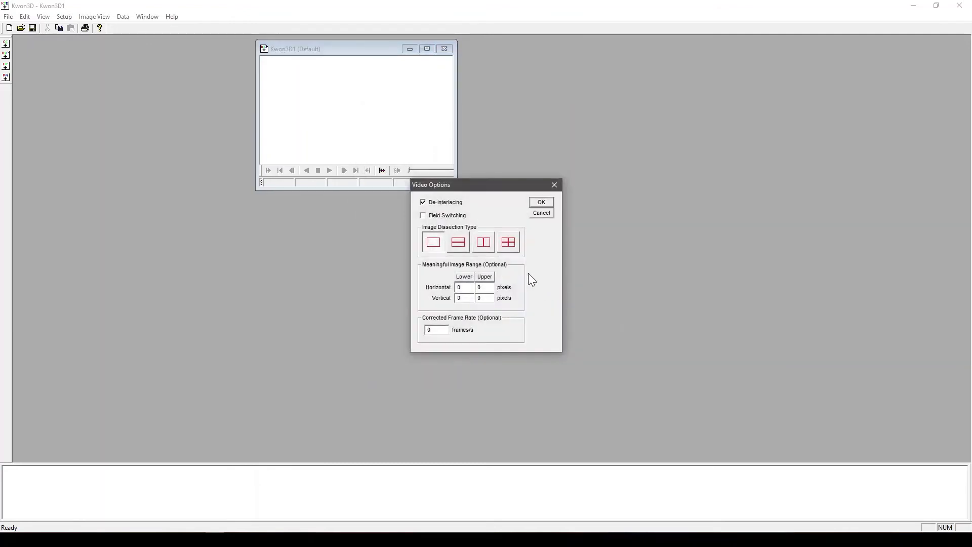
left_click(542, 202)
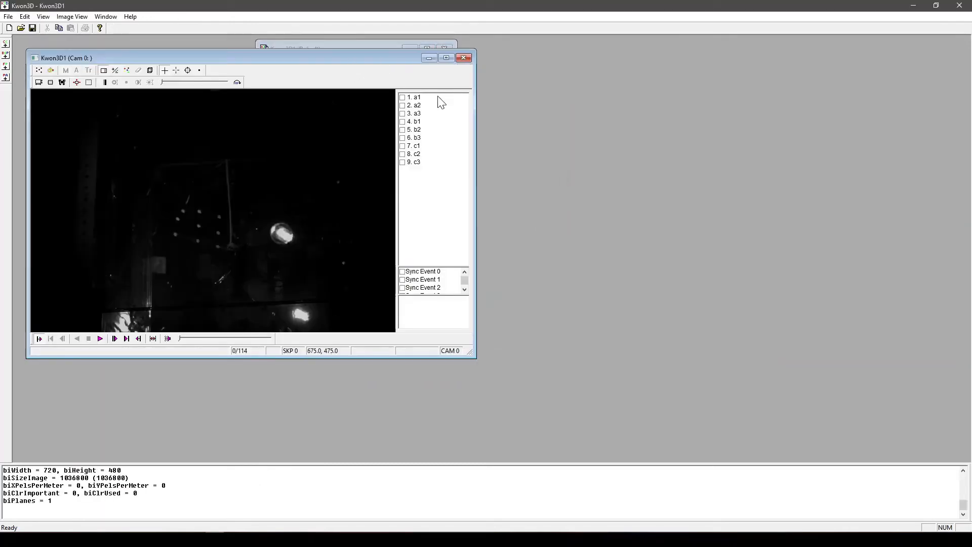
Step: Enlarge the Cam 0 window and reposition it so the image fills the full height of the workspace
left_click_drag(473, 359, 574, 462)
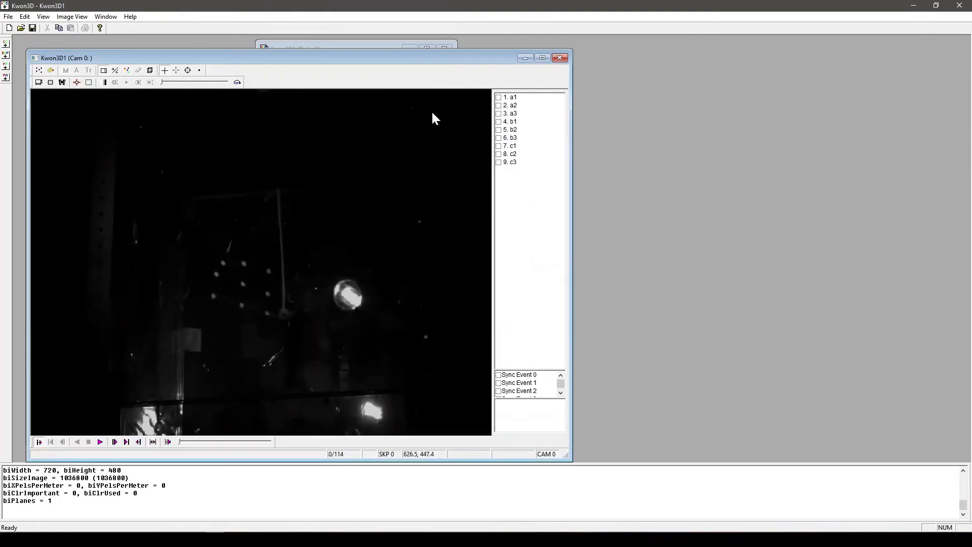
left_click_drag(418, 58, 478, 35)
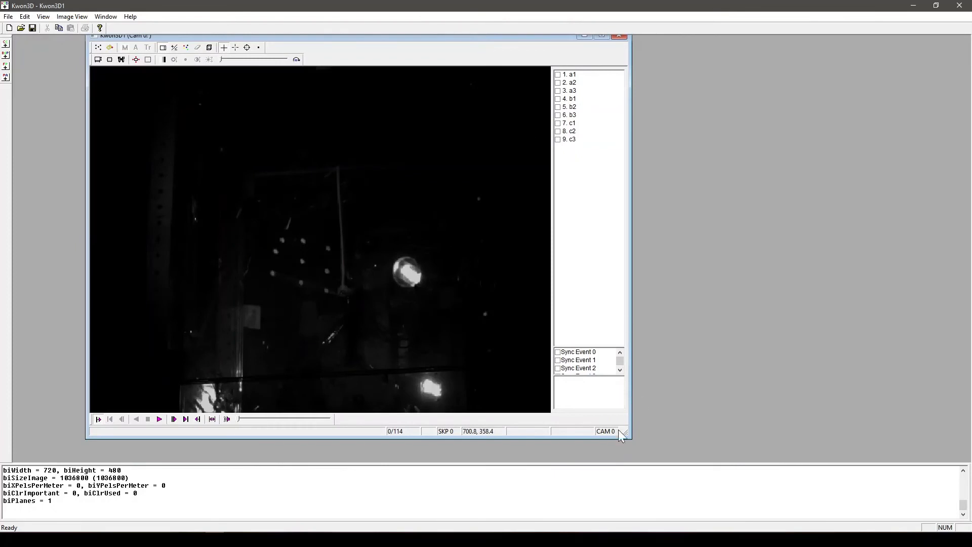
left_click_drag(627, 439, 656, 460)
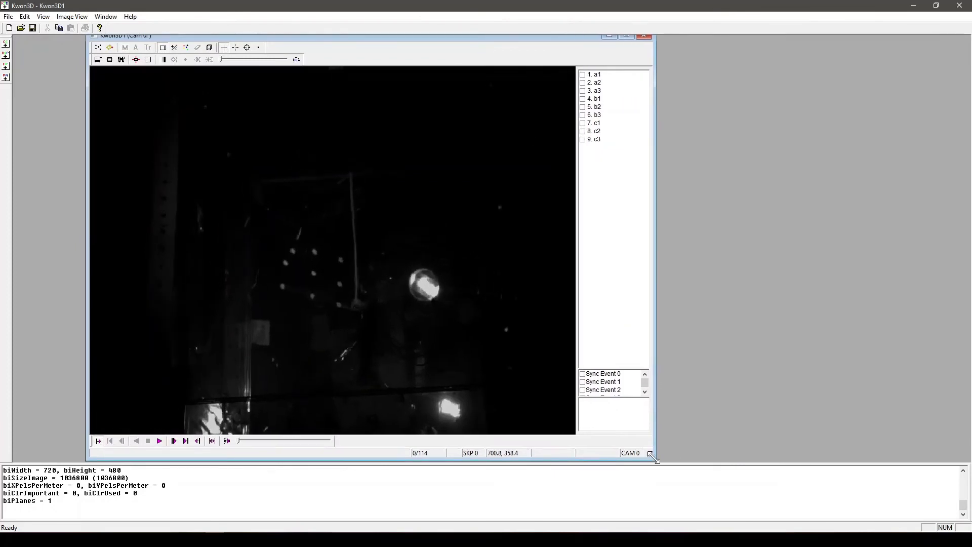
left_click(209, 47)
left_click(211, 48)
left_click(211, 49)
left_click(210, 48)
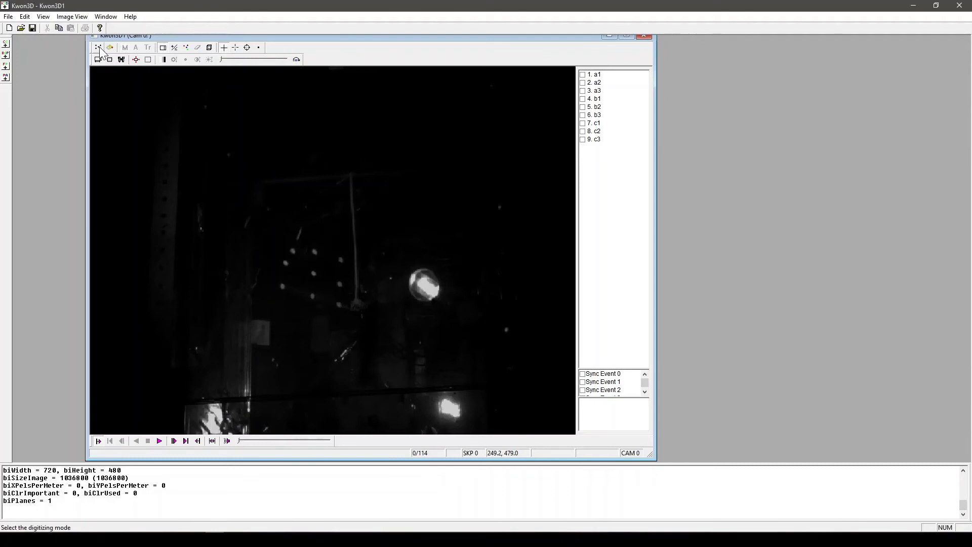
Step: Enable digitizing mode and mark points a1 to a3, b1 to b3 and c1 to c3 on the nine markers in frame 0
left_click(98, 48)
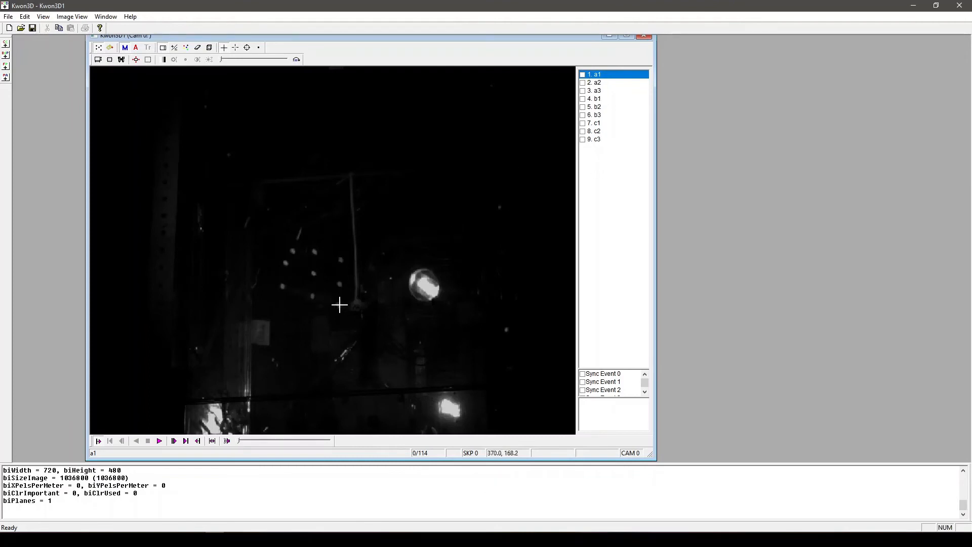
left_click(338, 304)
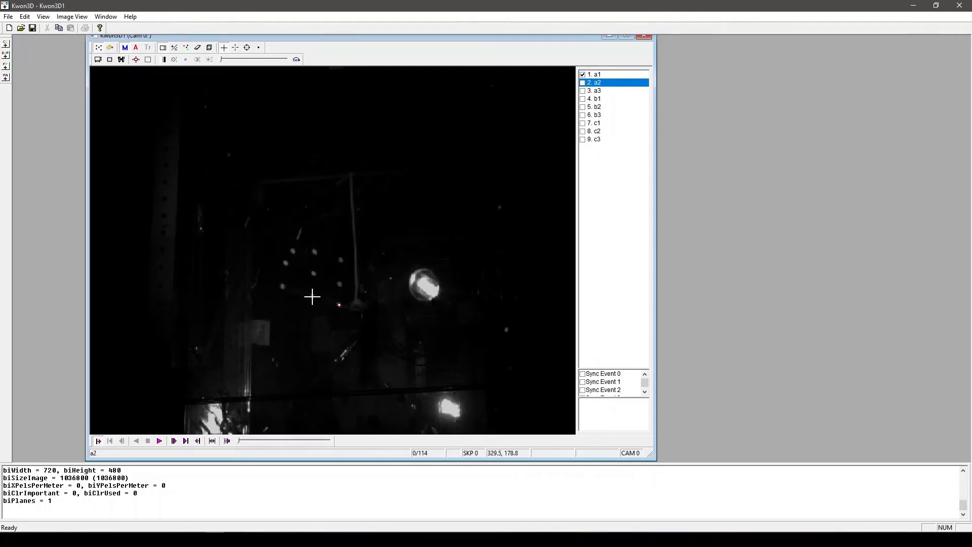
left_click(313, 296)
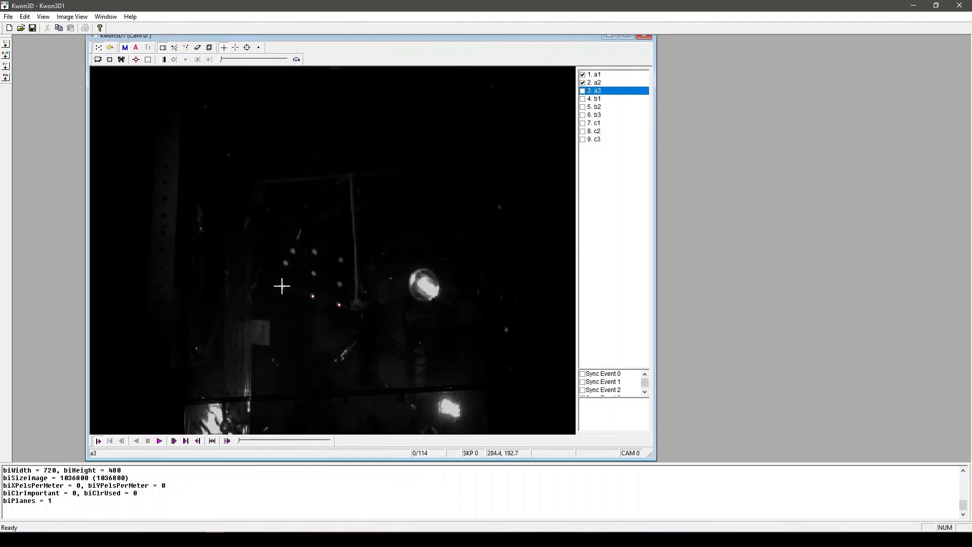
left_click(282, 286)
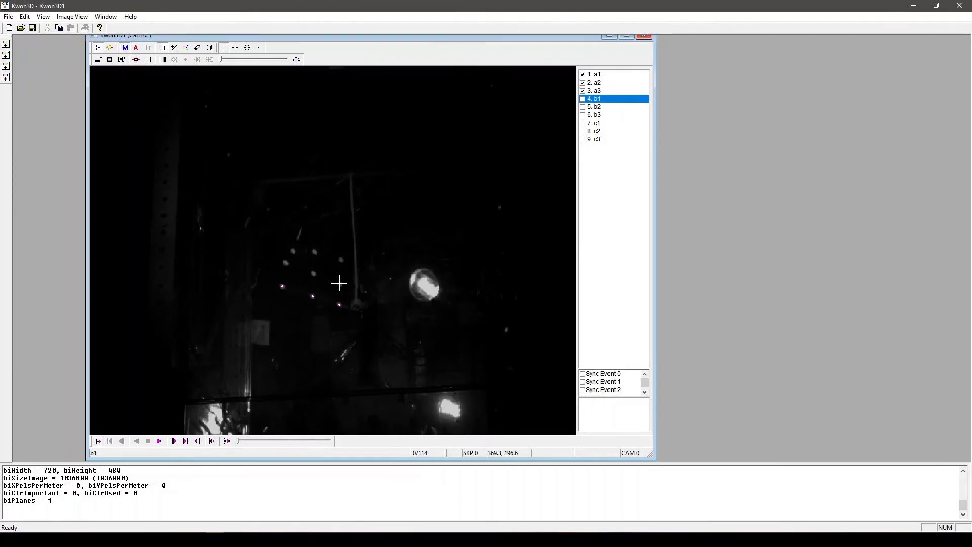
left_click(340, 283)
left_click(314, 274)
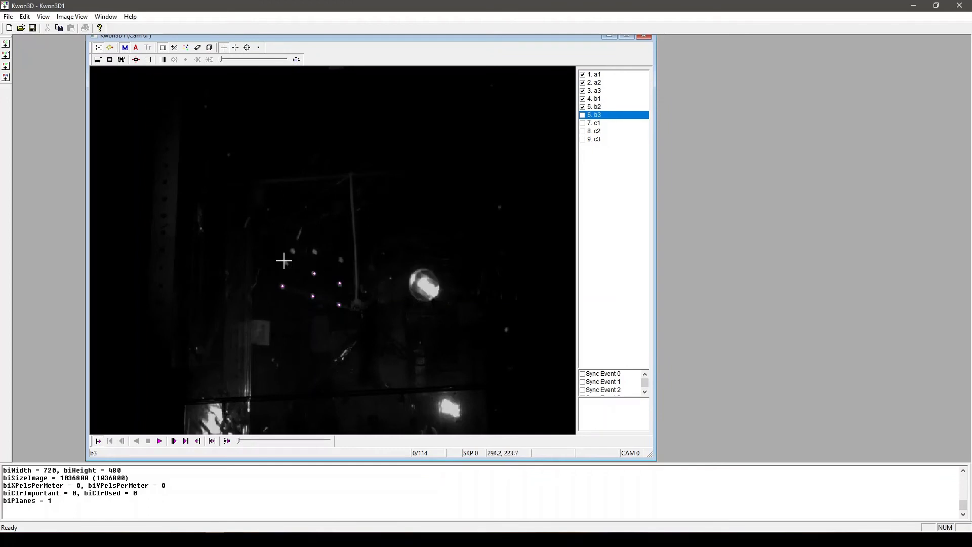
left_click(285, 262)
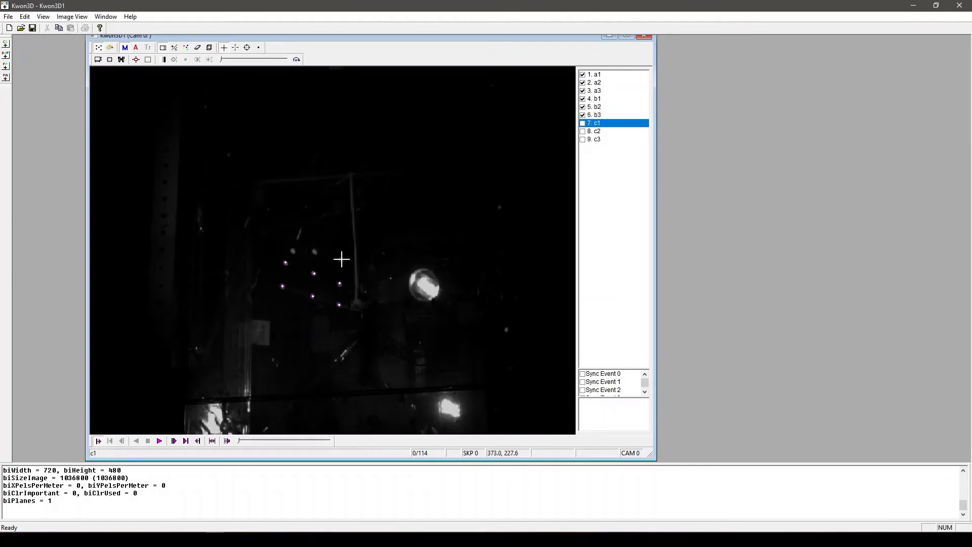
left_click(342, 259)
left_click(315, 252)
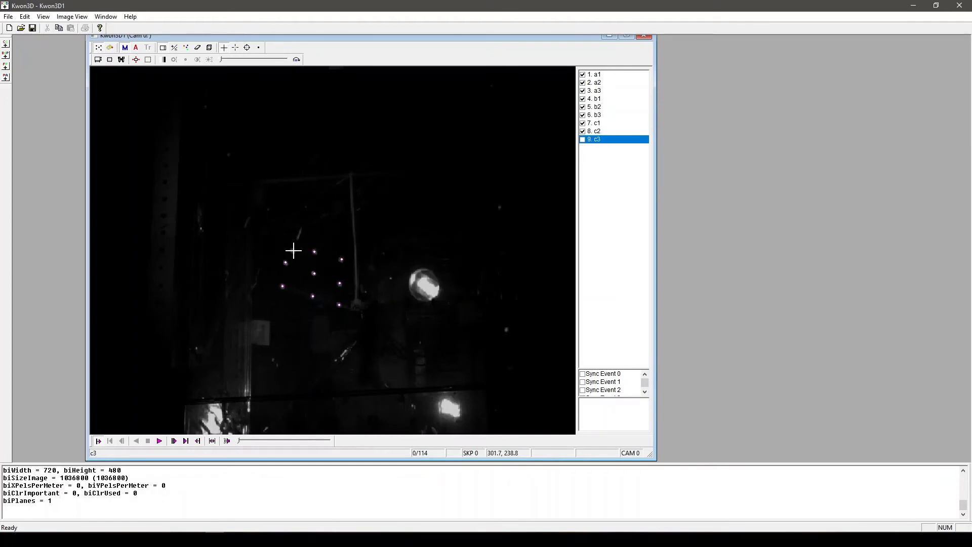
left_click(293, 251)
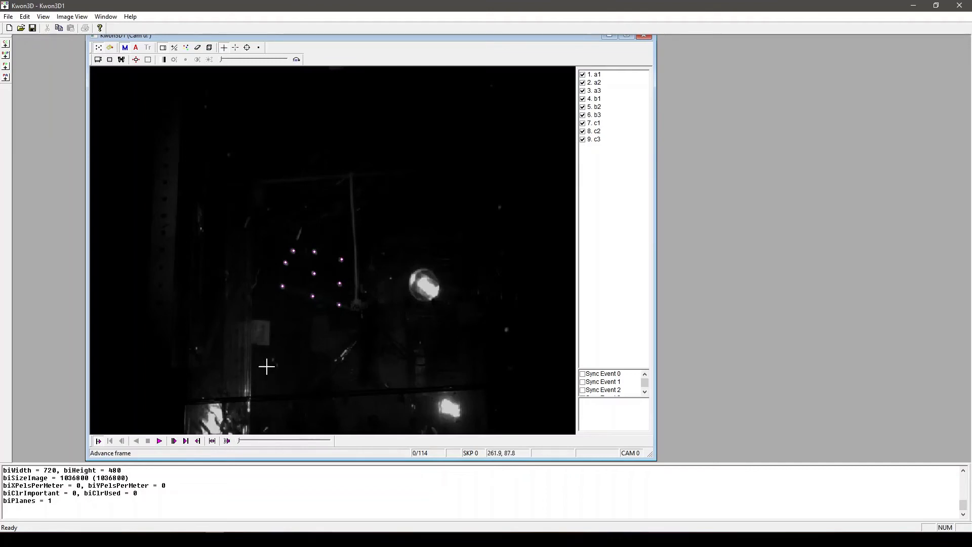
Step: Examine how the markers move in frames 1 and 6, and return to frame 0
left_click(173, 441)
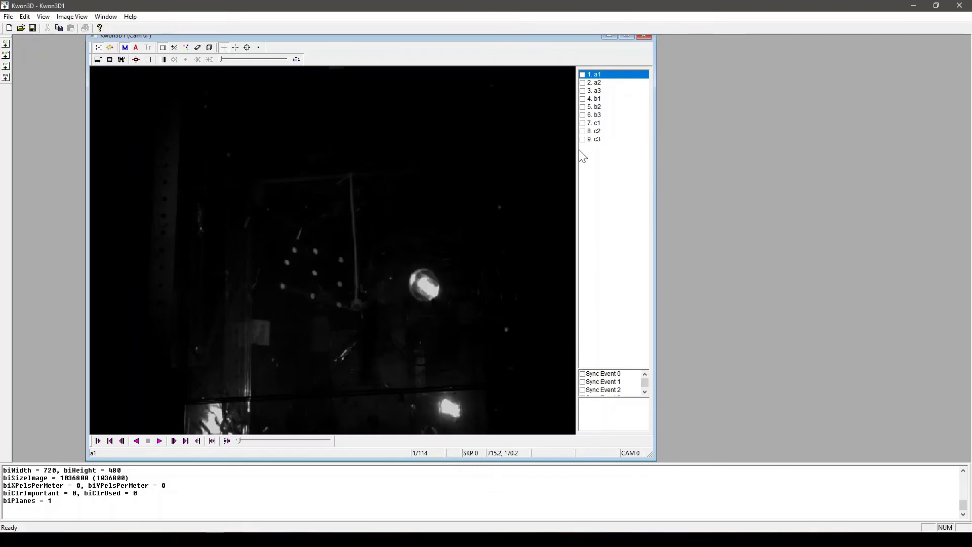
left_click(244, 440)
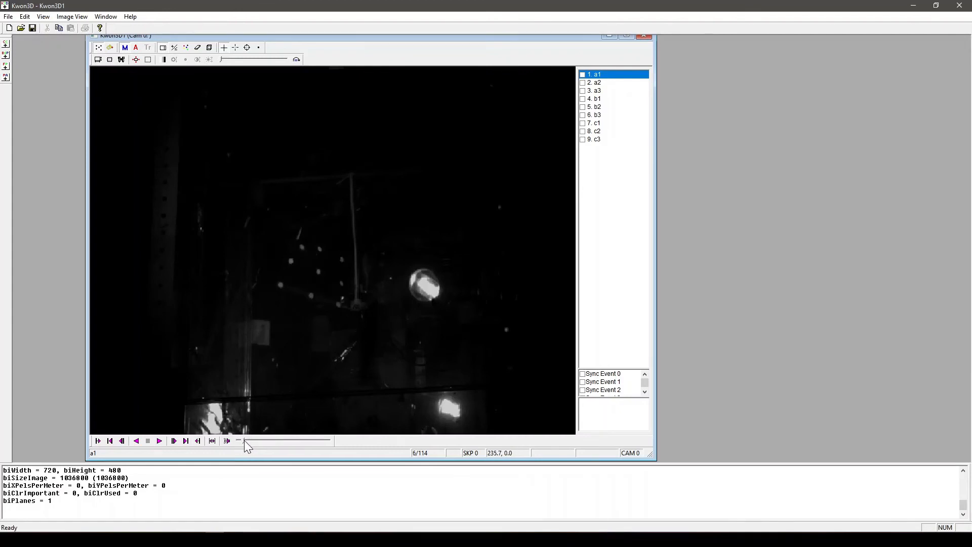
left_click(120, 441)
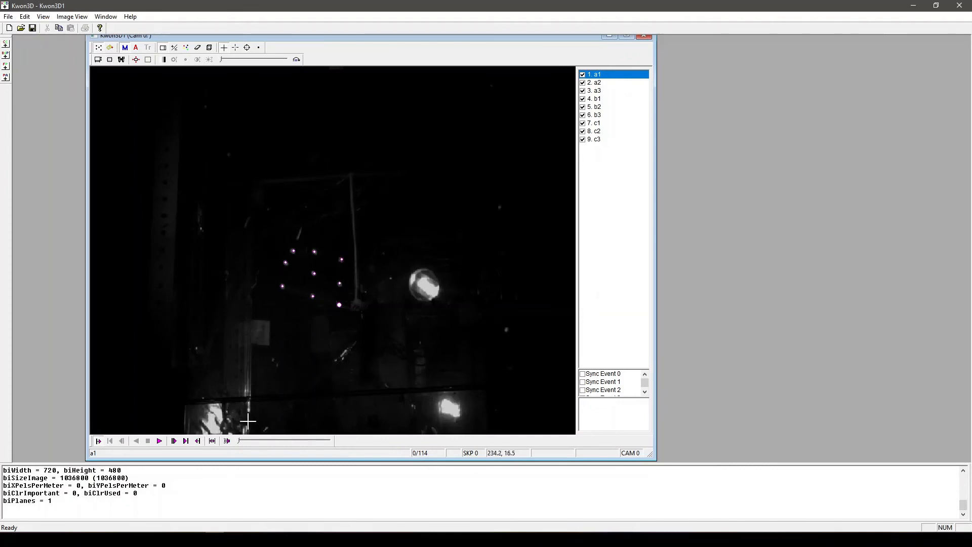
Step: Go to frame 5 and digitize points a1 to a3 and b1 to b3 on the lower two marker rows
left_click(248, 440)
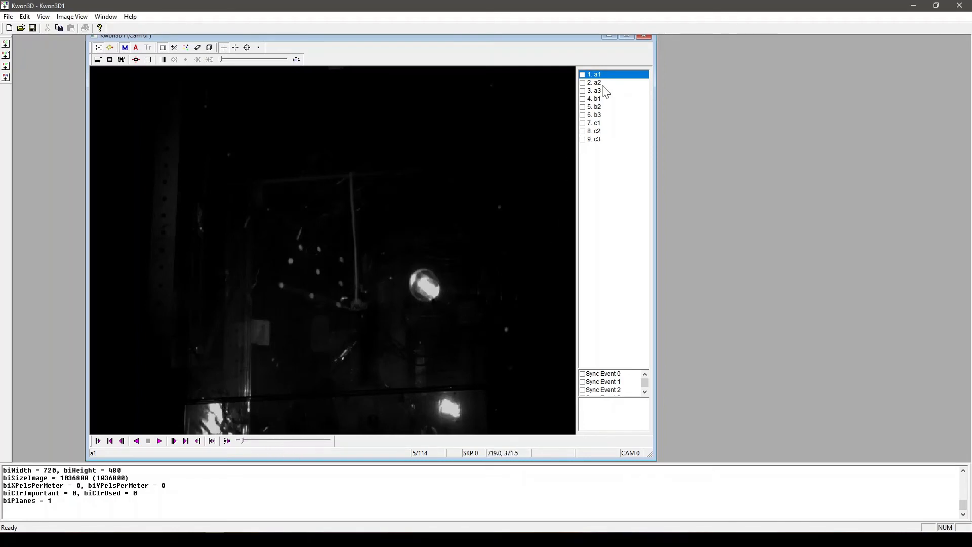
left_click(338, 304)
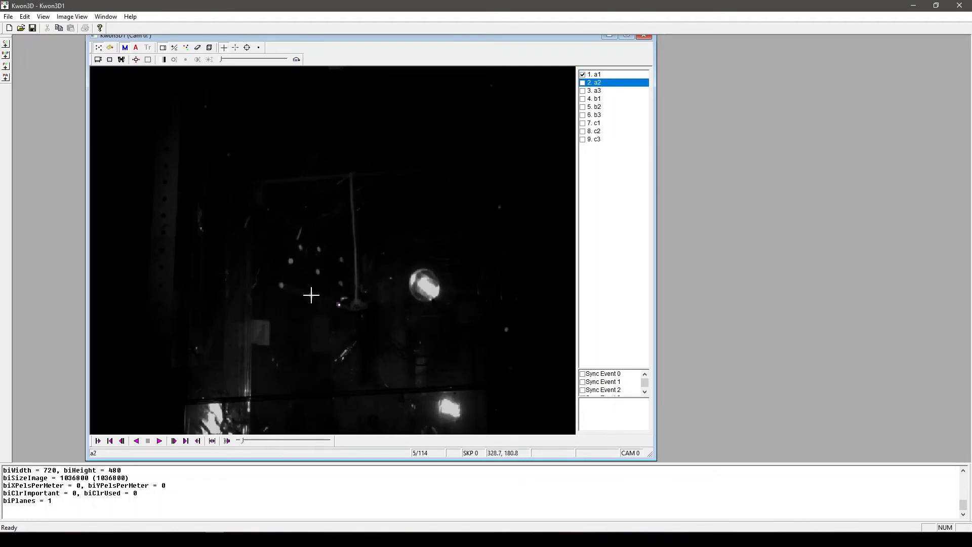
left_click(311, 295)
left_click(282, 285)
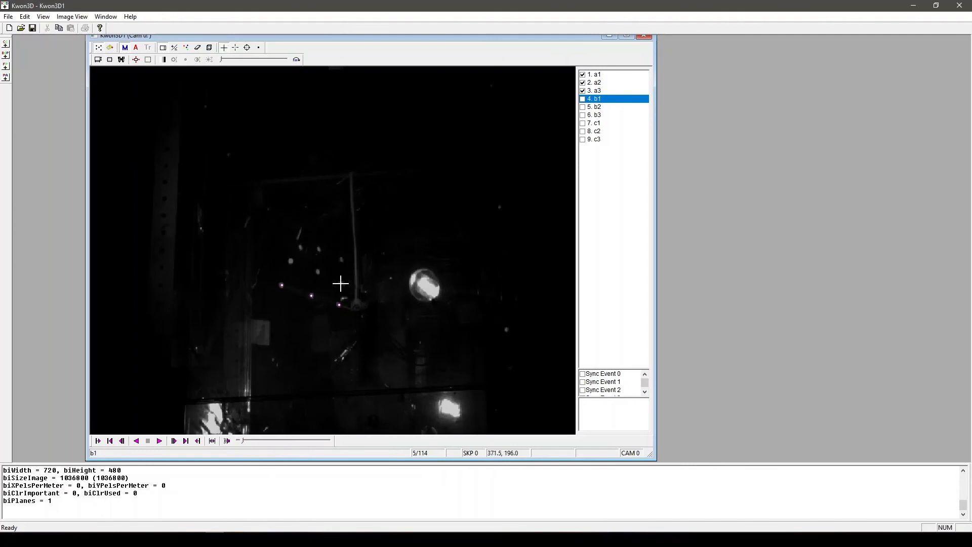
left_click(340, 284)
left_click(318, 273)
left_click(290, 261)
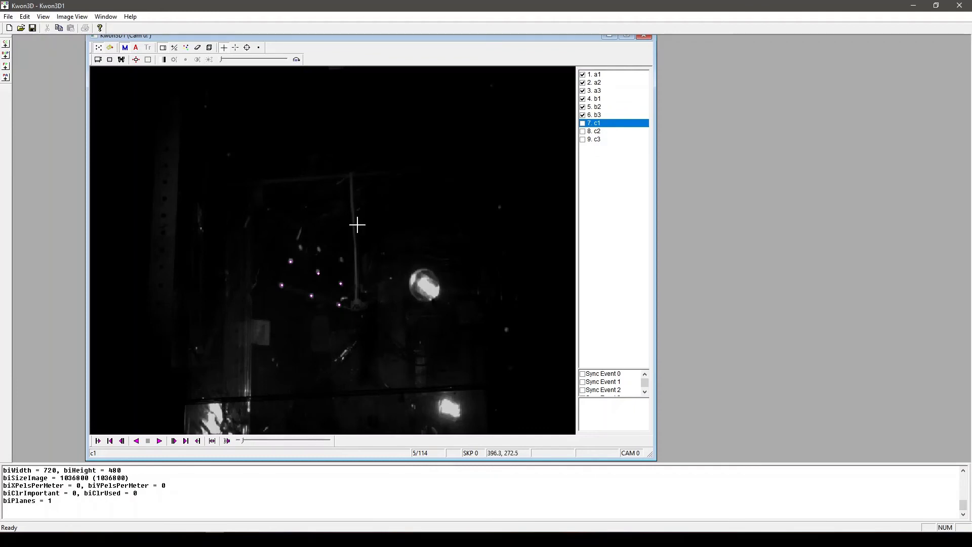
Step: Close the Cam 0 video window and load the motion video 24v 1ms 2an.avi for the second camera
left_click(148, 60)
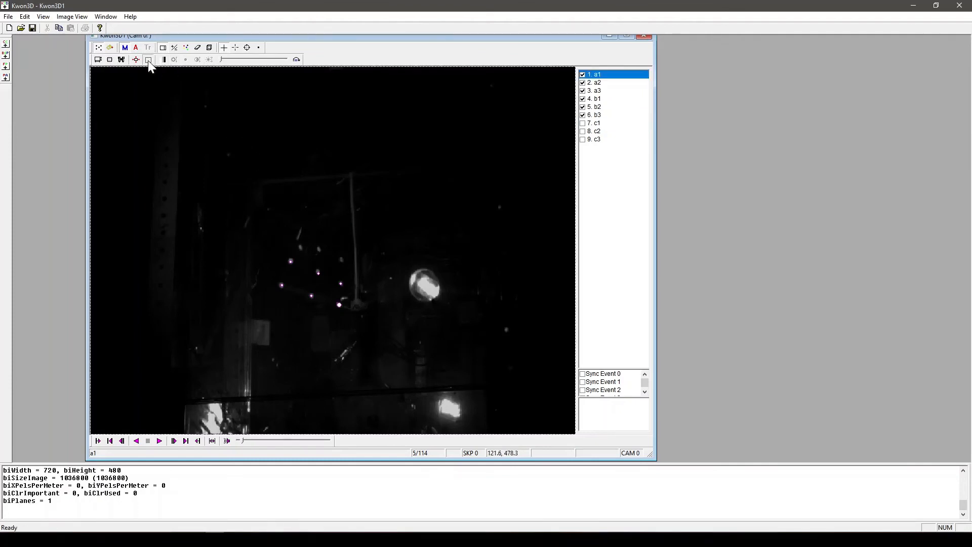
left_click(644, 36)
left_click(94, 17)
left_click(92, 38)
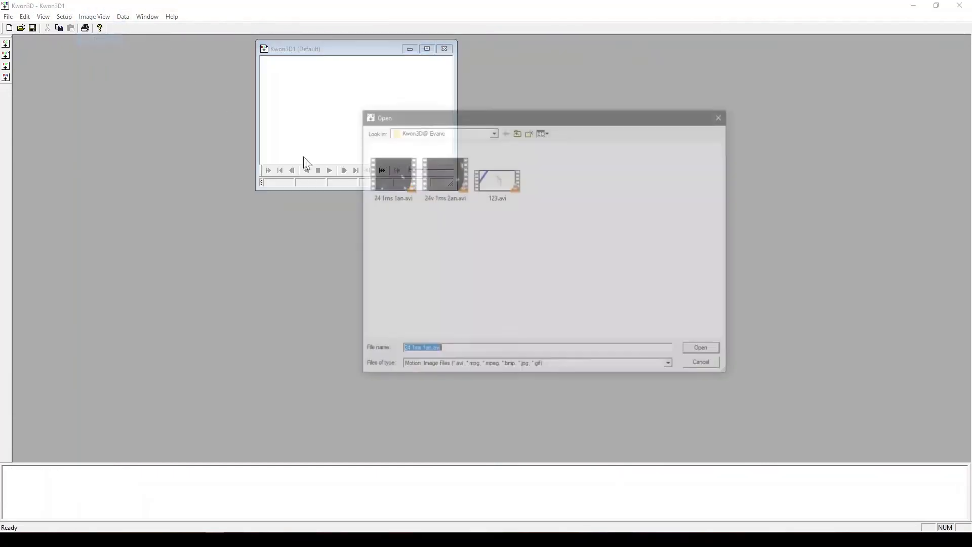
left_click(444, 186)
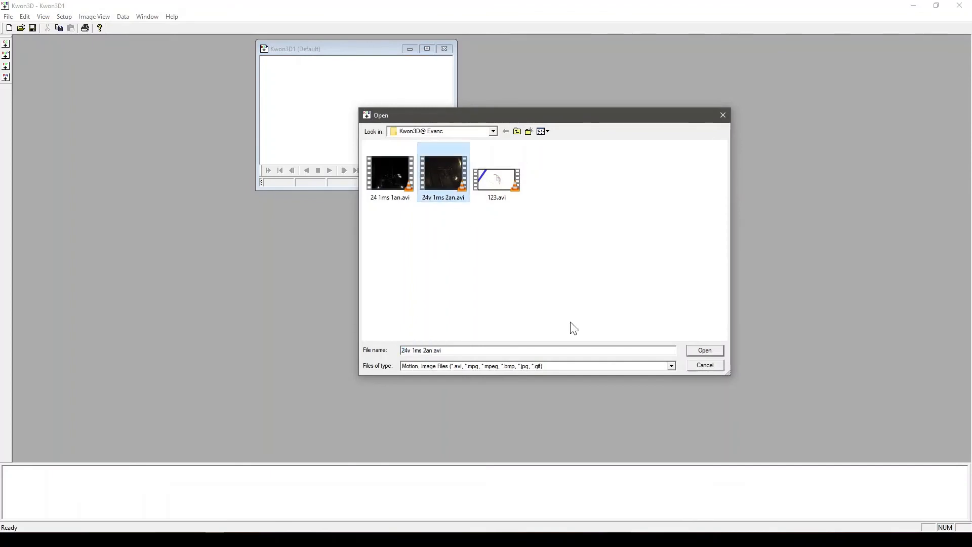
left_click(705, 350)
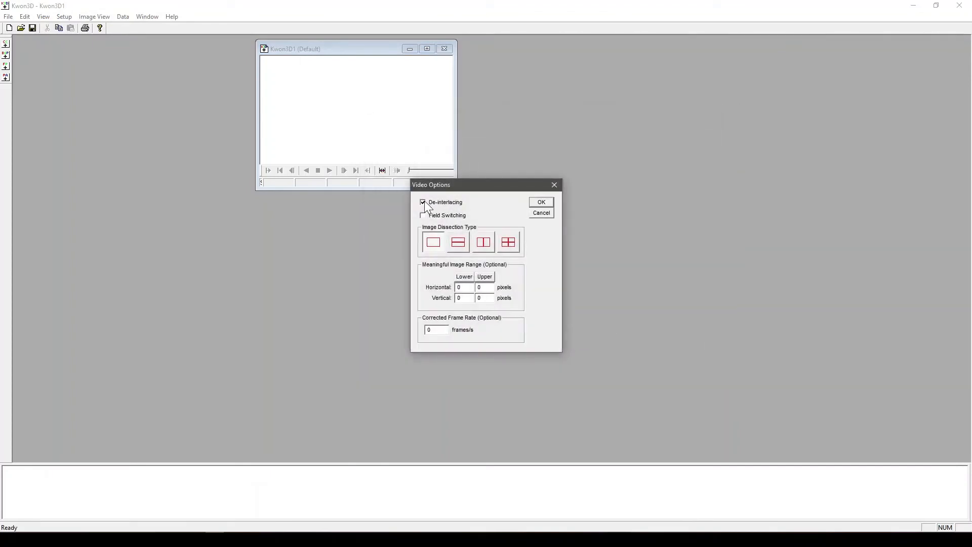
left_click(541, 202)
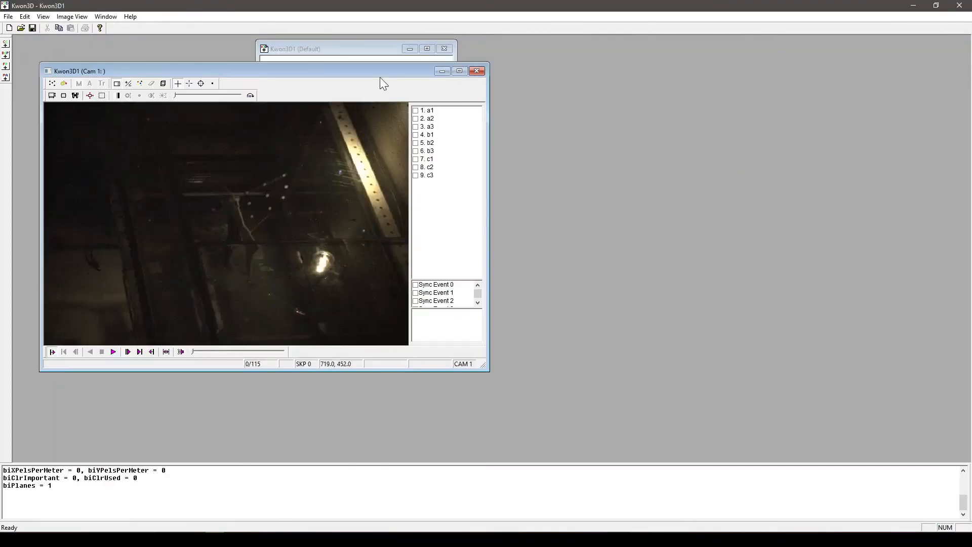
Step: Enlarge and reposition the Cam 1 window, and compare its overlaid calibration points with the calibration frame video in VLC media player
left_click_drag(387, 72, 404, 46)
left_click_drag(498, 336, 611, 460)
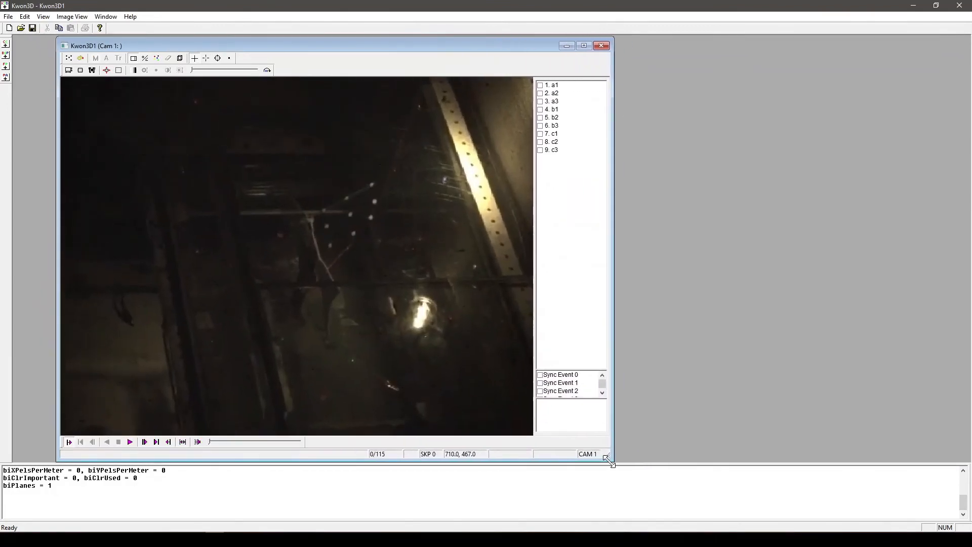
left_click(180, 59)
left_click(290, 538)
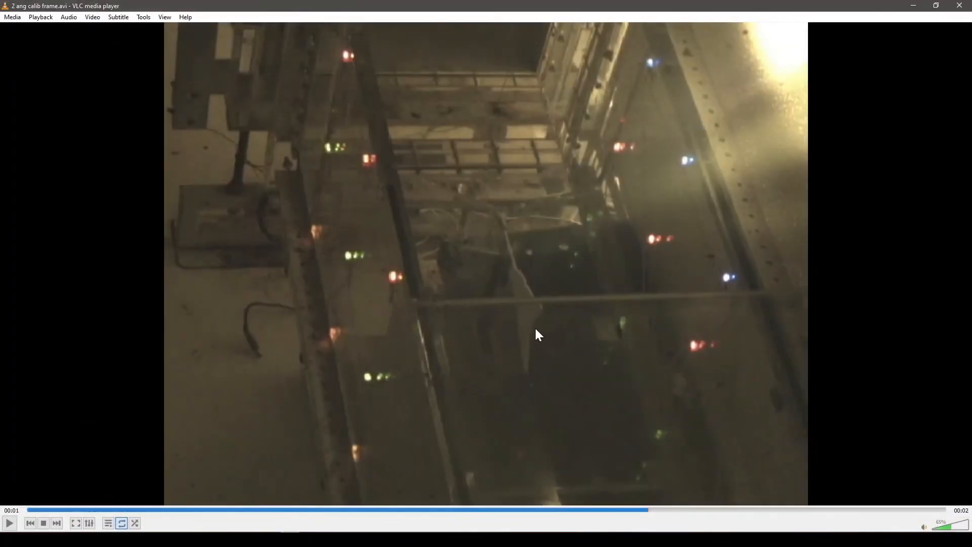
left_click(912, 7)
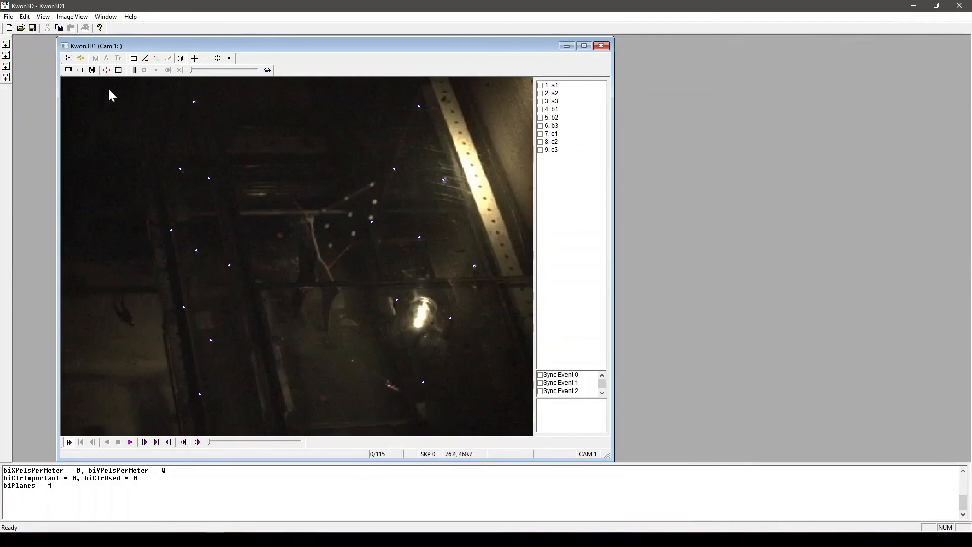
left_click(180, 59)
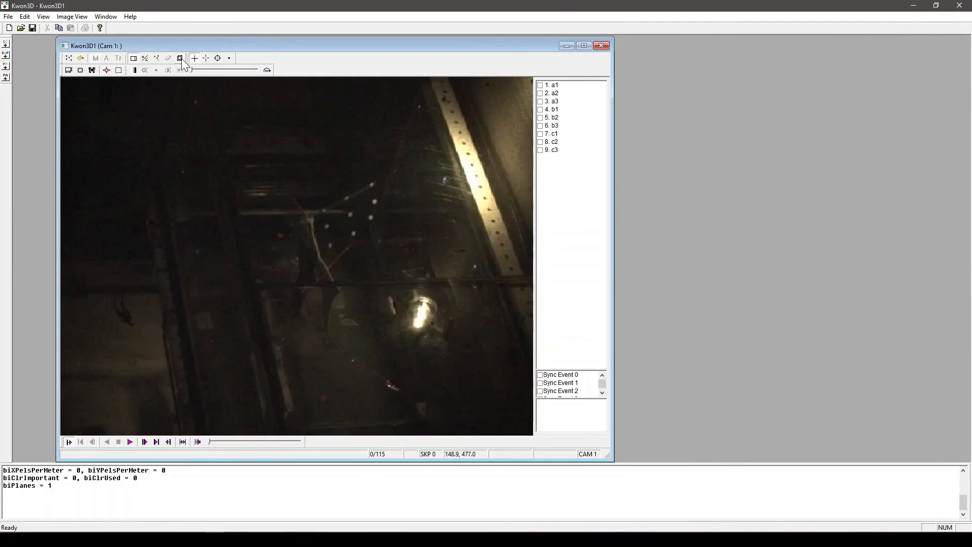
Step: Mark points a1 to a3, b1 to b3 and c1 to c3 on the nine markers in frame 0 of Cam 1, and close the video window
left_click(70, 58)
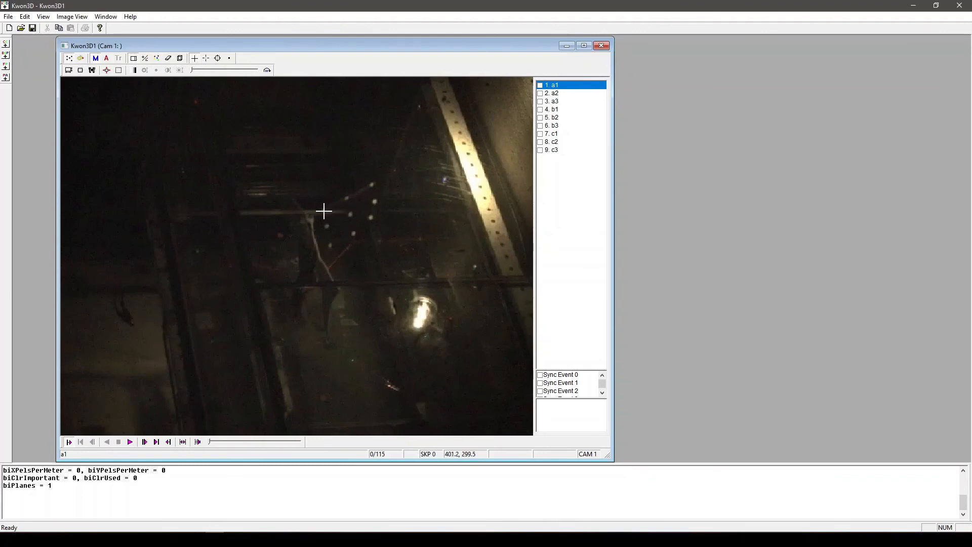
left_click(325, 211)
left_click(346, 198)
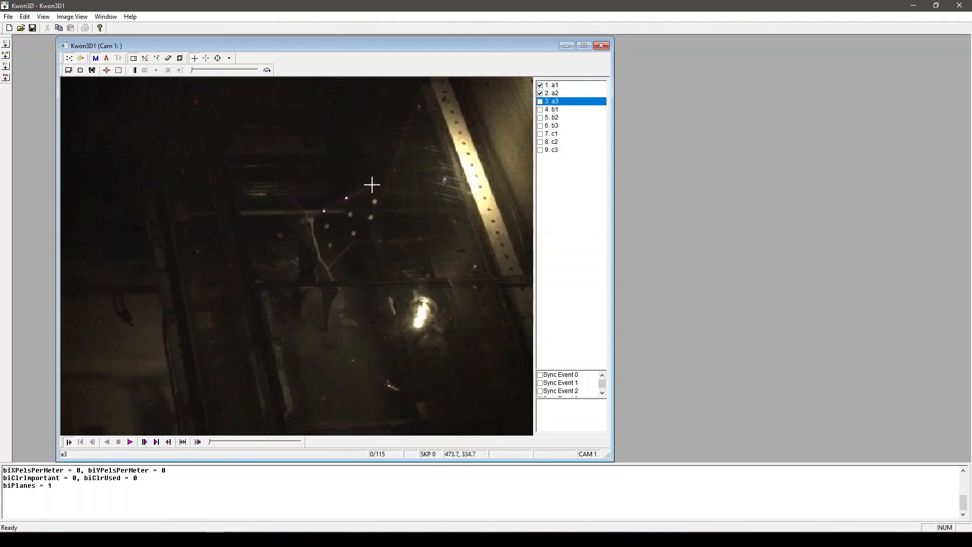
left_click(373, 185)
left_click(327, 226)
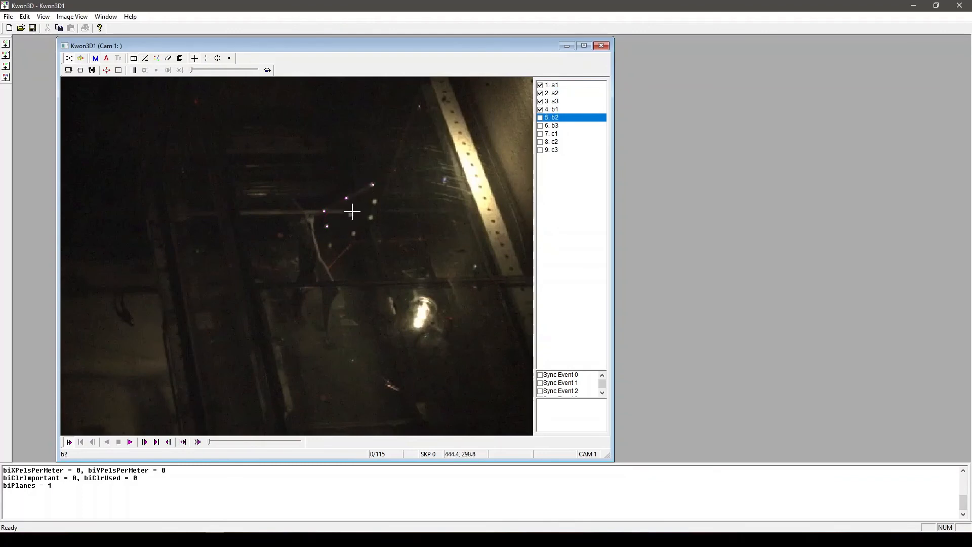
left_click(350, 214)
left_click(374, 202)
left_click(331, 245)
left_click(354, 234)
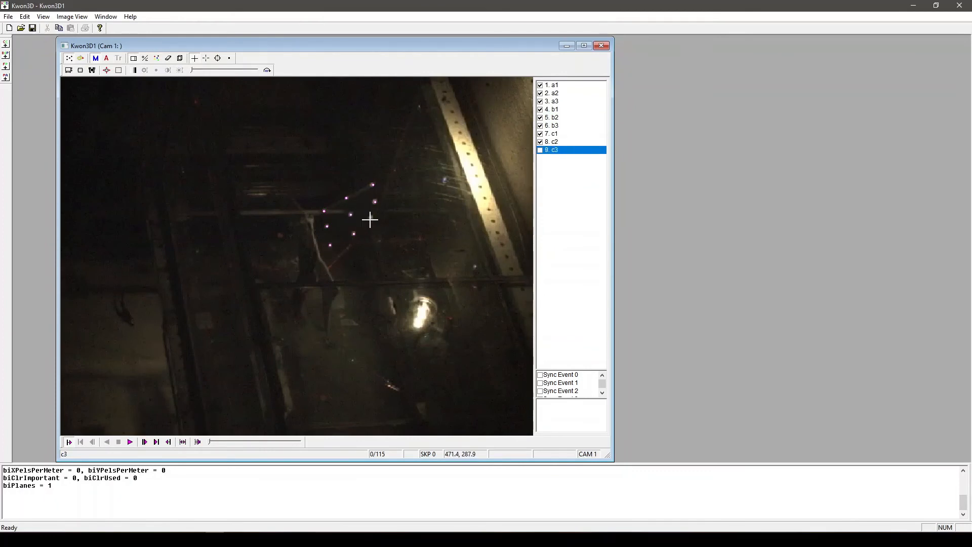
left_click(370, 217)
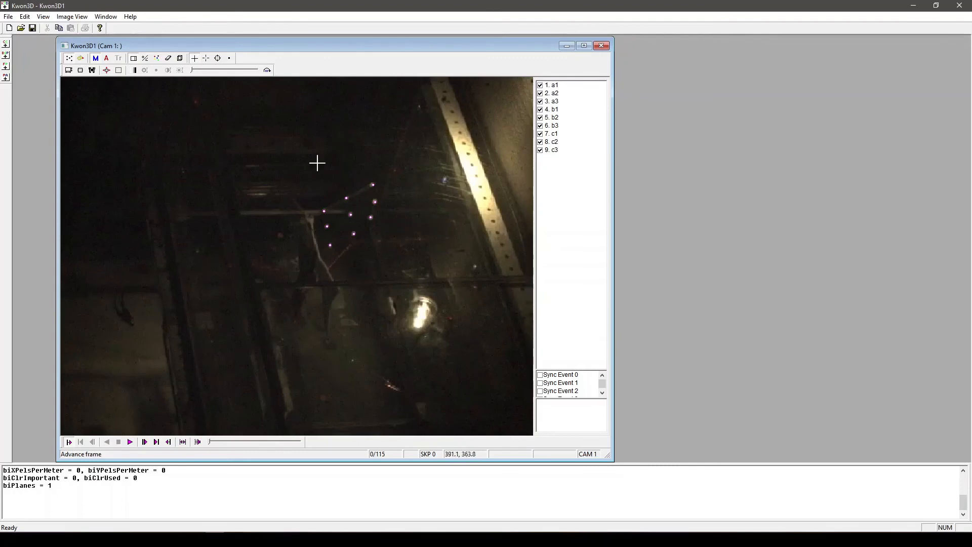
left_click(119, 71)
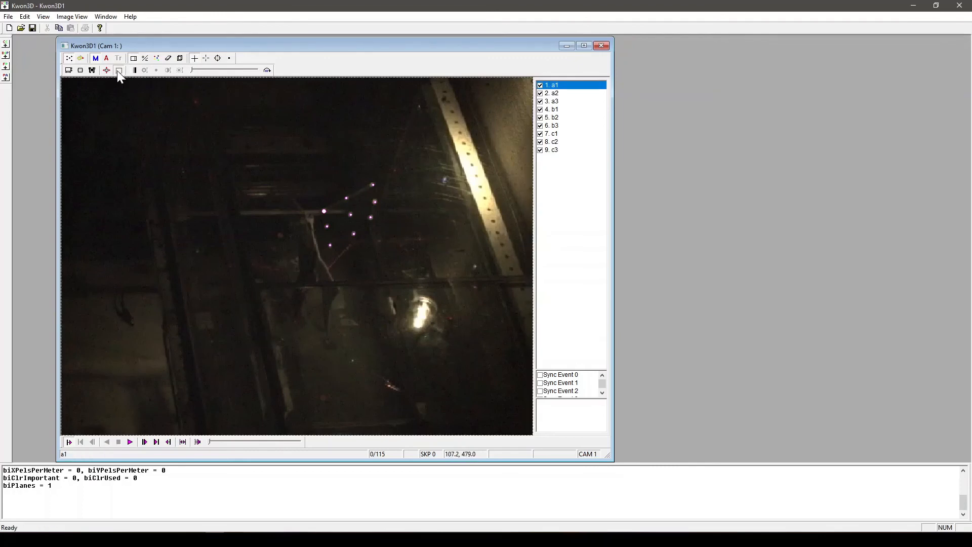
left_click(602, 46)
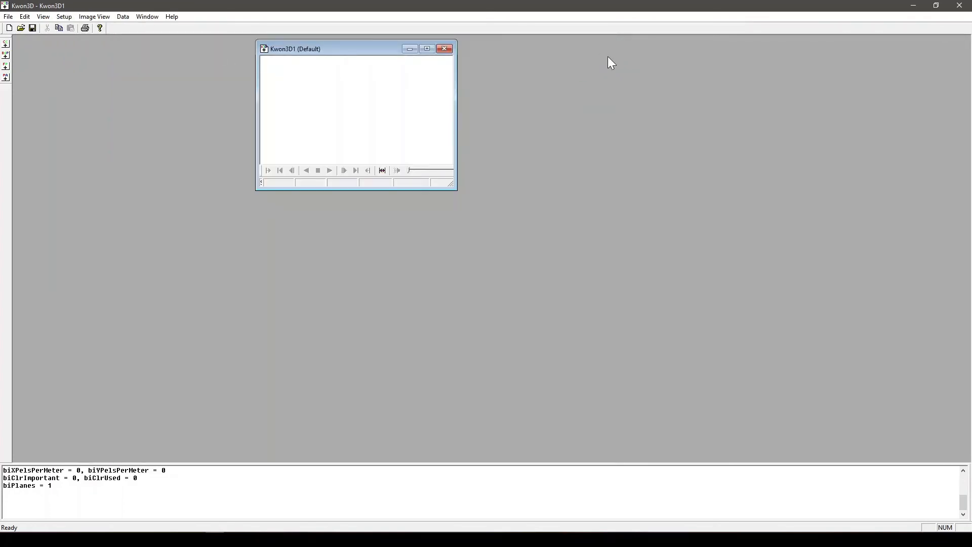
left_click(124, 19)
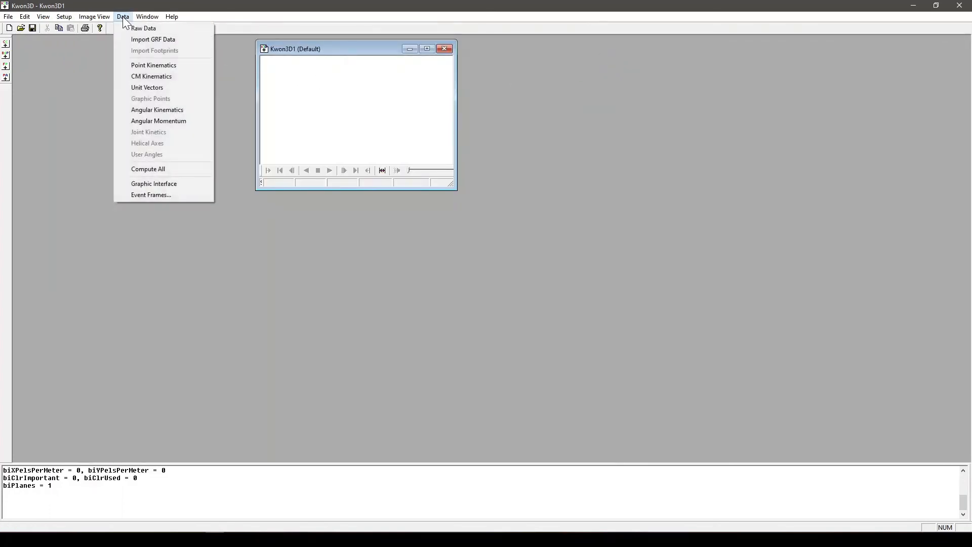
left_click(134, 28)
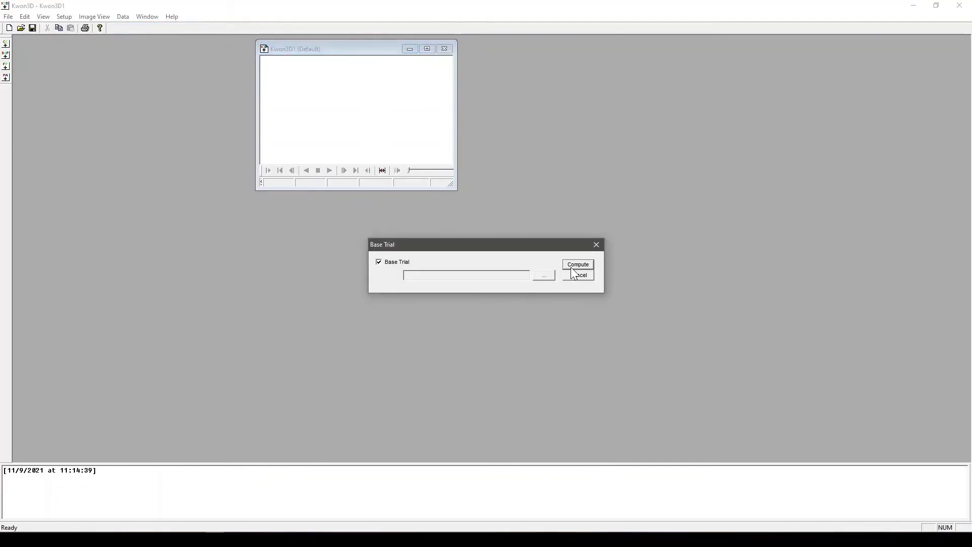
left_click(596, 244)
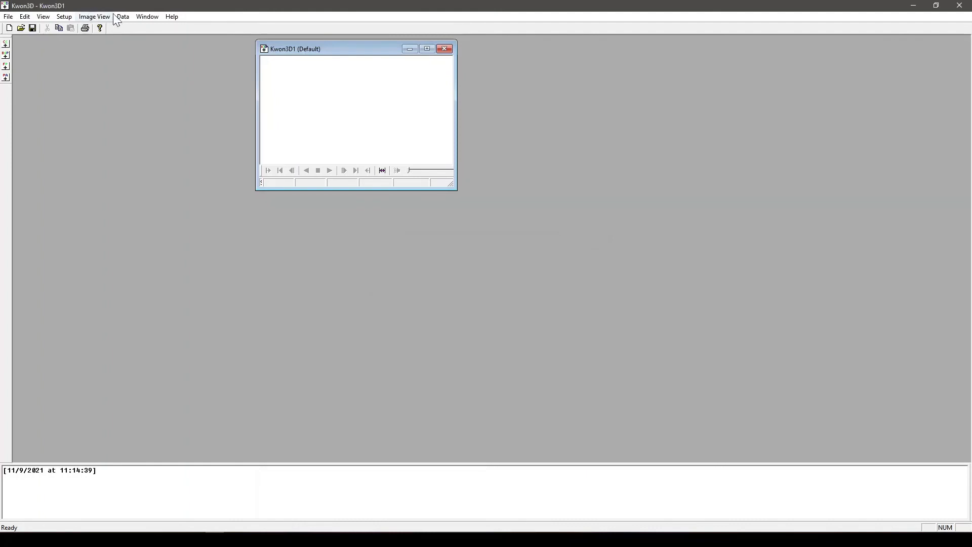
Step: Compute all motion data for the digitized trial
left_click(128, 19)
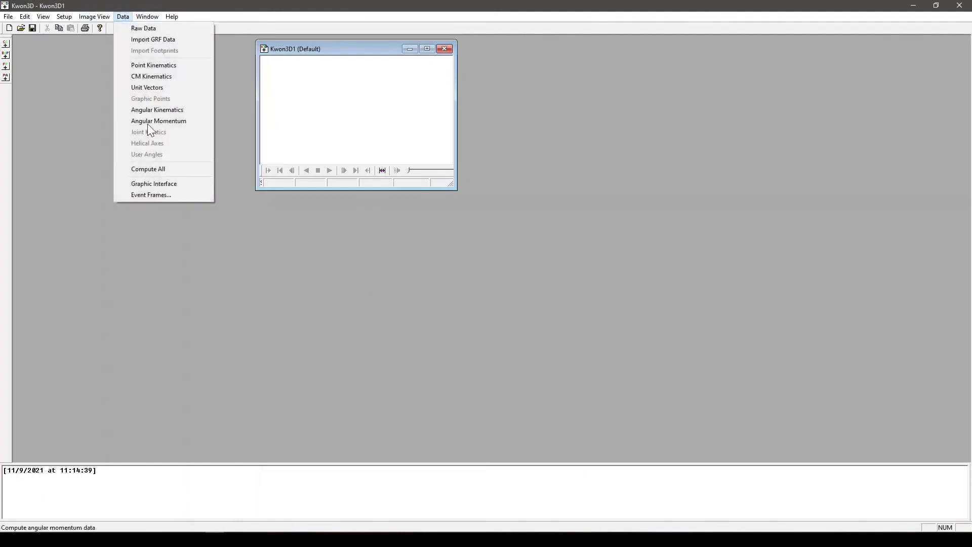
left_click(151, 170)
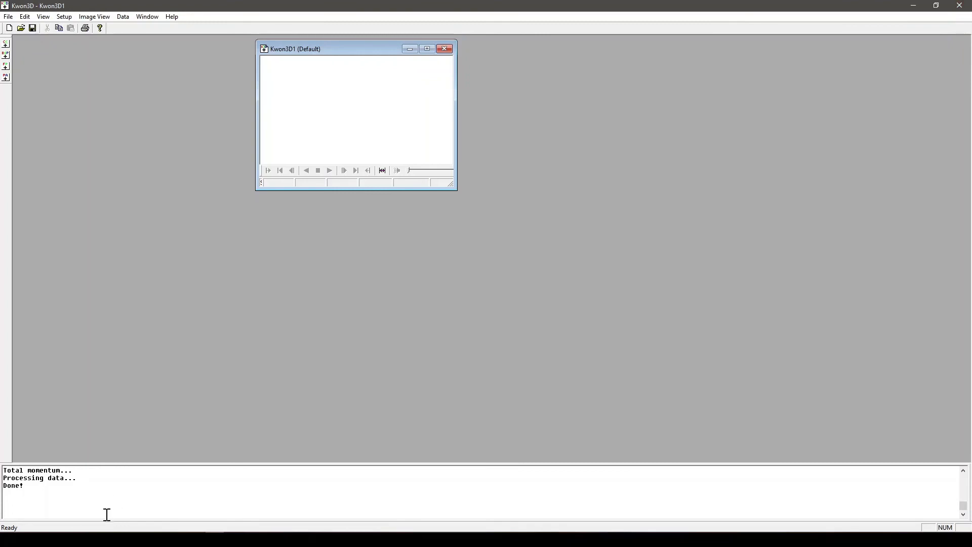
left_click(81, 491)
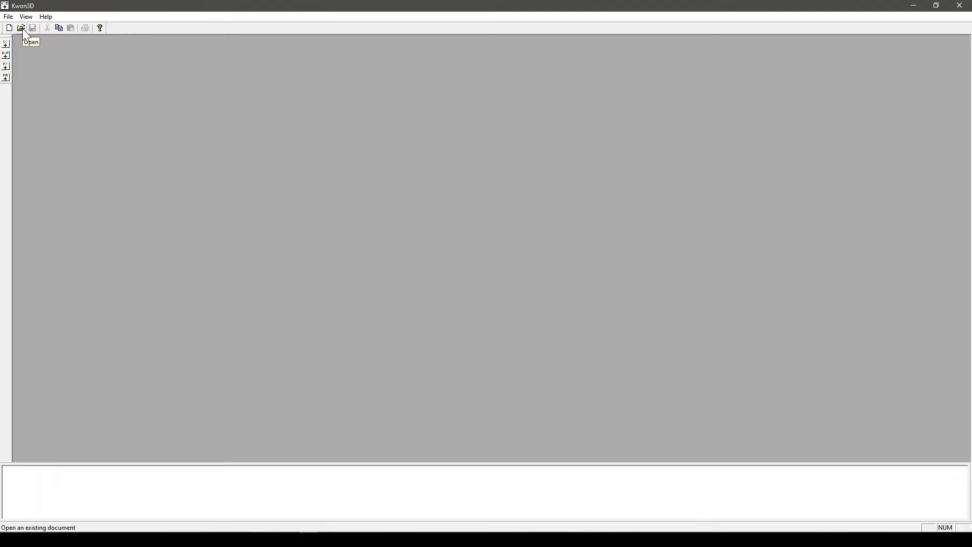
Step: Open the existing project Kwon3D1.k3d from the Kwon3D@ Evanc folder
left_click(23, 28)
left_click(418, 273)
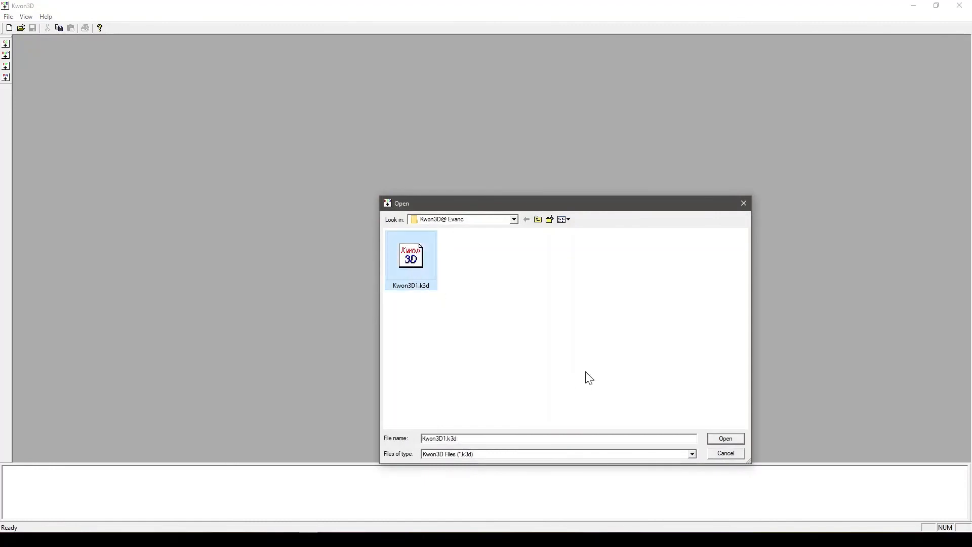
left_click(729, 442)
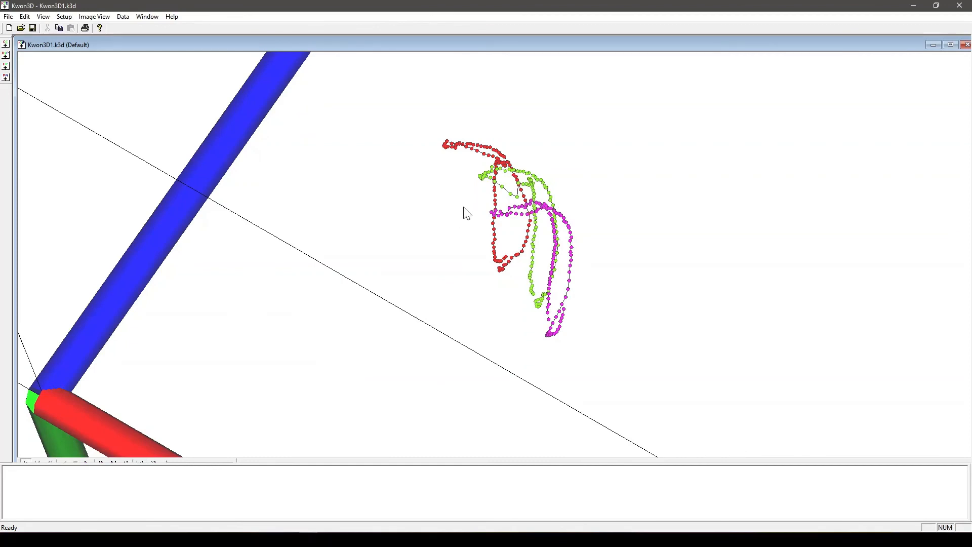
Step: Play the reconstructed motion forward and examine the model against the axes and grid from different angles
scroll(465, 183, "down", 3)
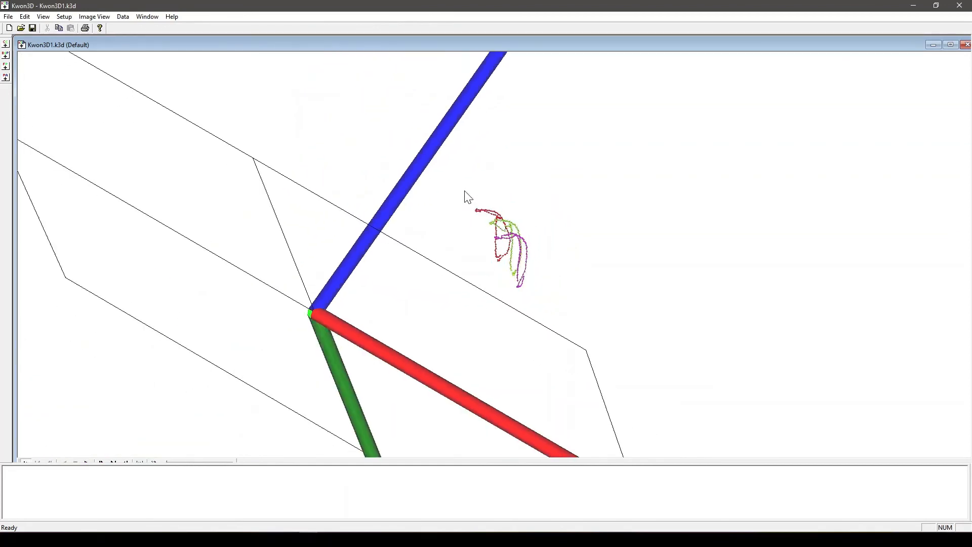
scroll(466, 198, "down", 1)
scroll(468, 205, "down", 2)
scroll(466, 209, "down", 2)
scroll(468, 215, "down", 3)
scroll(471, 227, "down", 1)
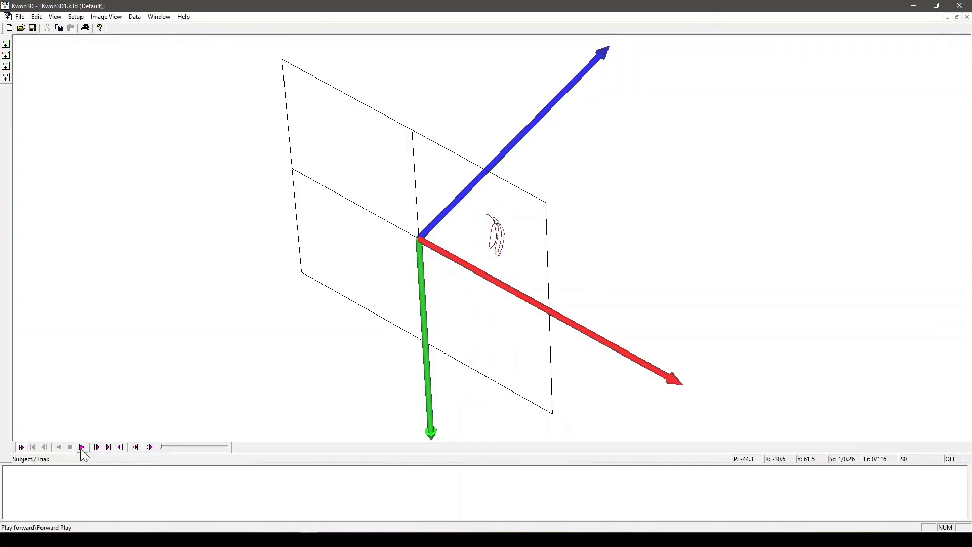
left_click(82, 447)
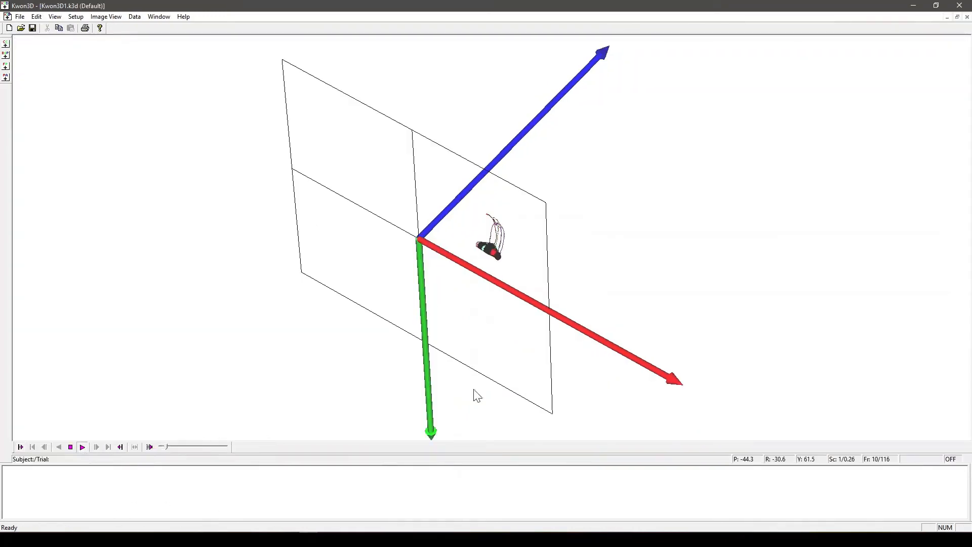
mouse_move(523, 274)
left_mouse_down()
mouse_move(477, 278)
mouse_move(462, 306)
mouse_move(468, 298)
left_mouse_up()
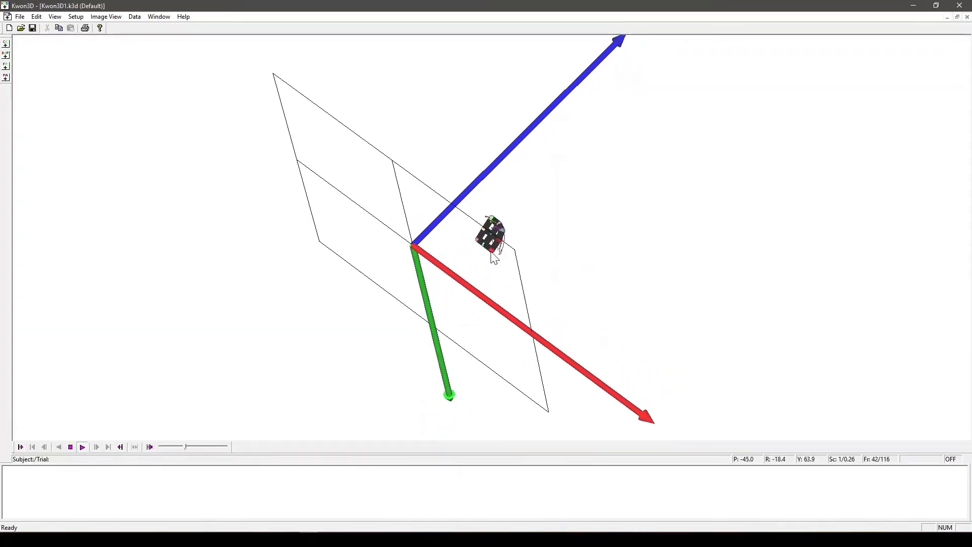
left_click_drag(495, 252, 497, 207)
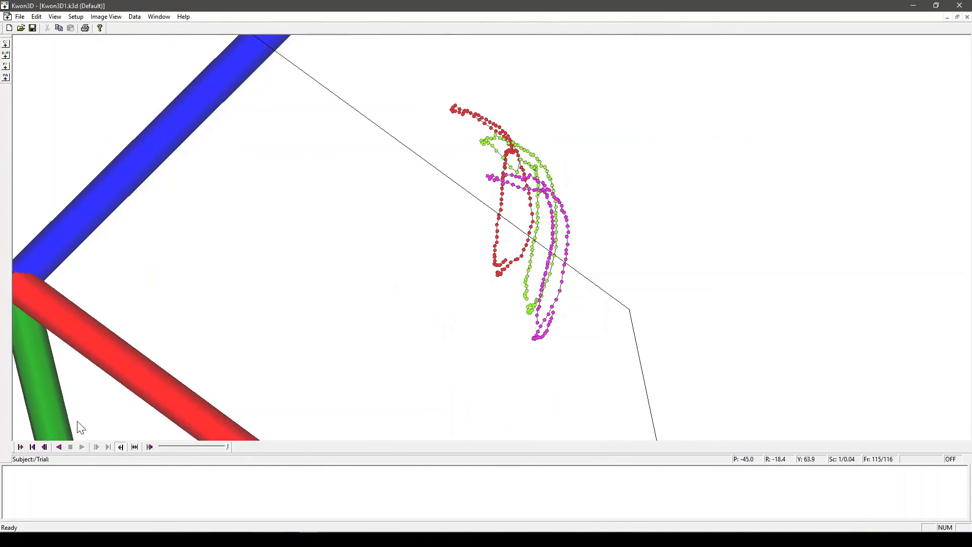
Step: Play the motion backward and forward again, examining the three marker trajectories from new viewing angles
left_click(61, 447)
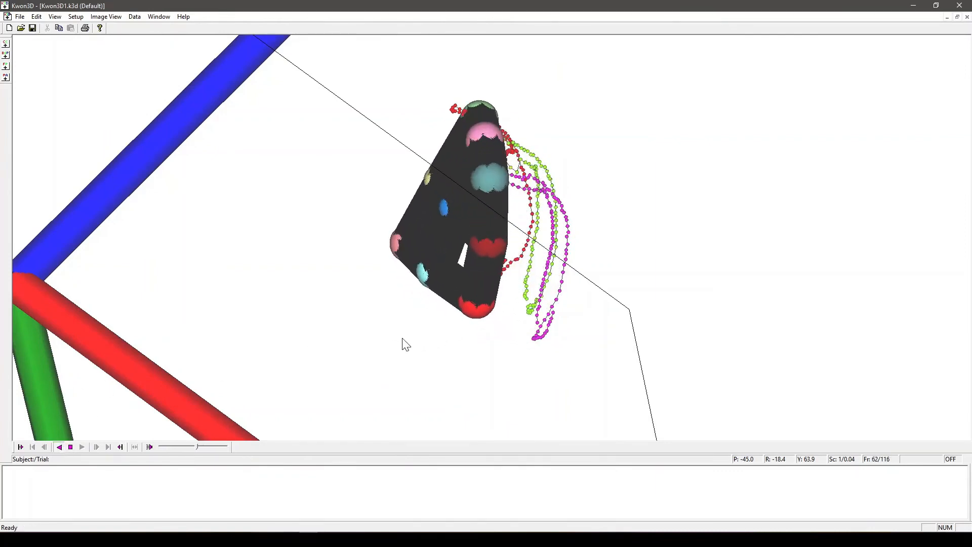
left_click_drag(432, 327, 217, 234)
left_click_drag(480, 259, 297, 263)
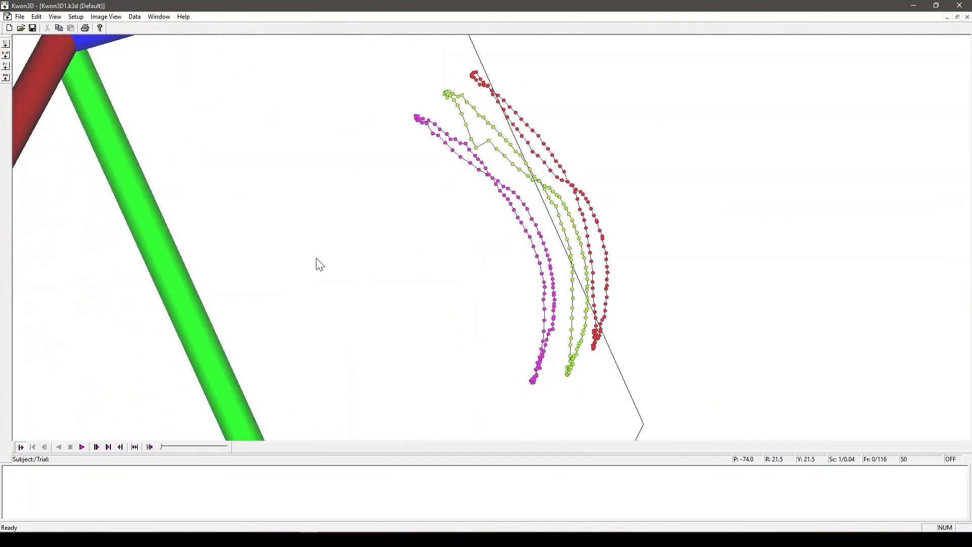
left_click_drag(542, 272, 41, 428)
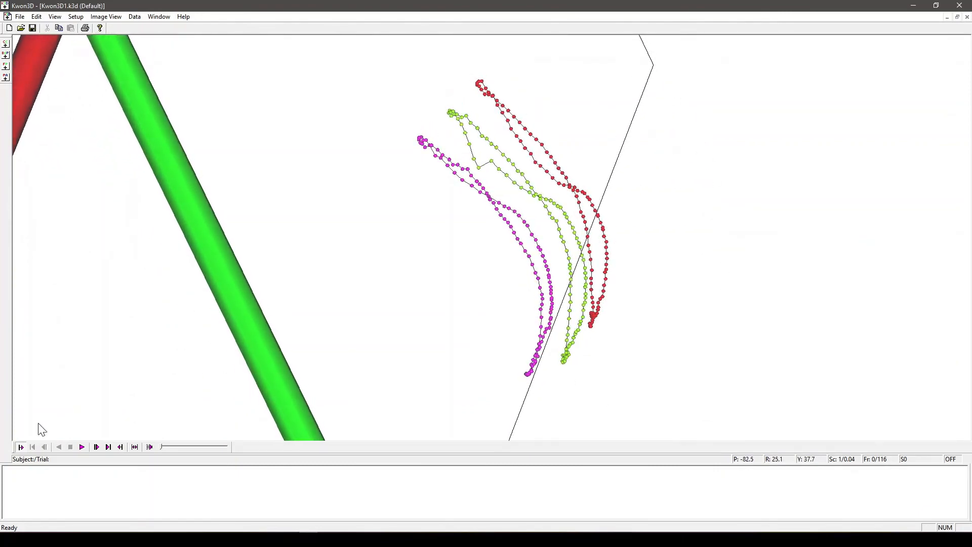
left_click(81, 446)
Step: Enable the trajectories of markers a2, b2 and c2 in addition to the ones already displayed
right_click(404, 207)
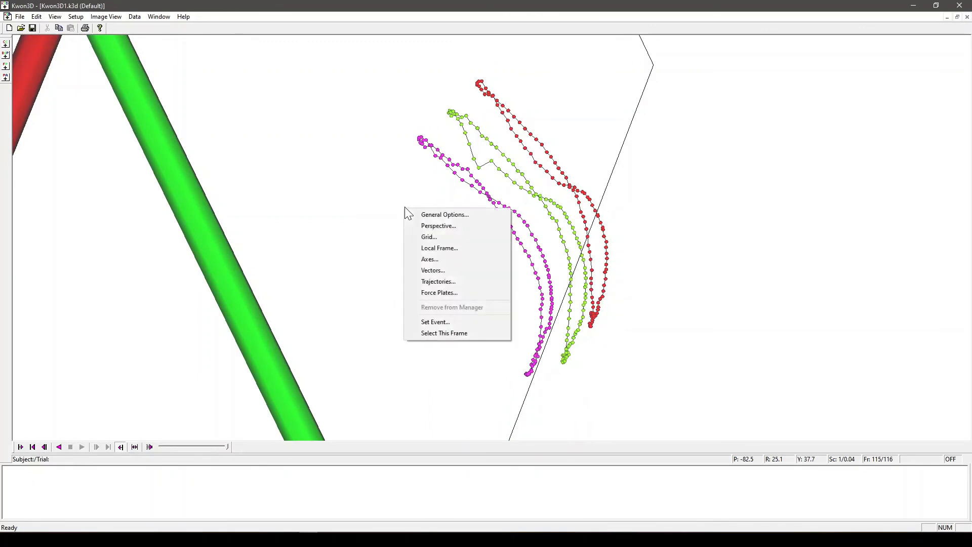
left_click(419, 281)
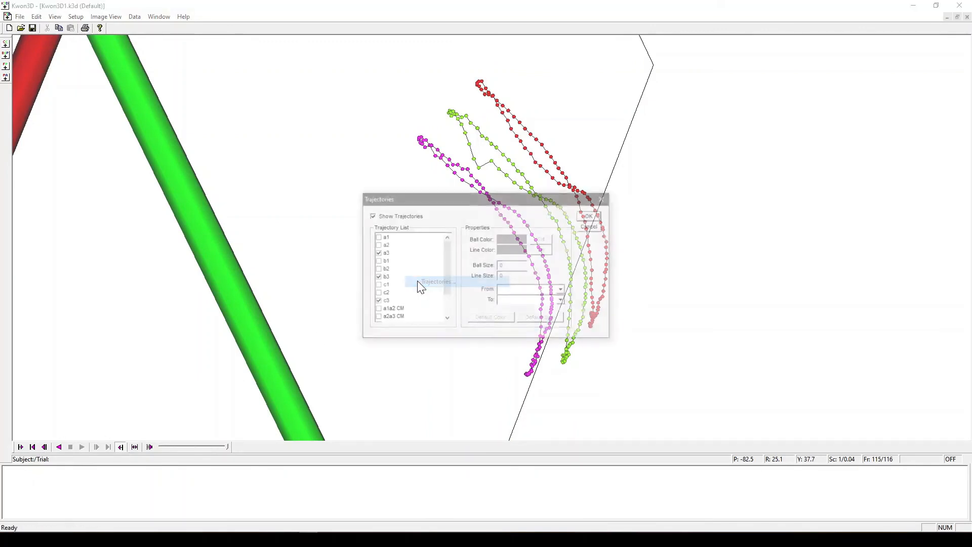
left_click(376, 244)
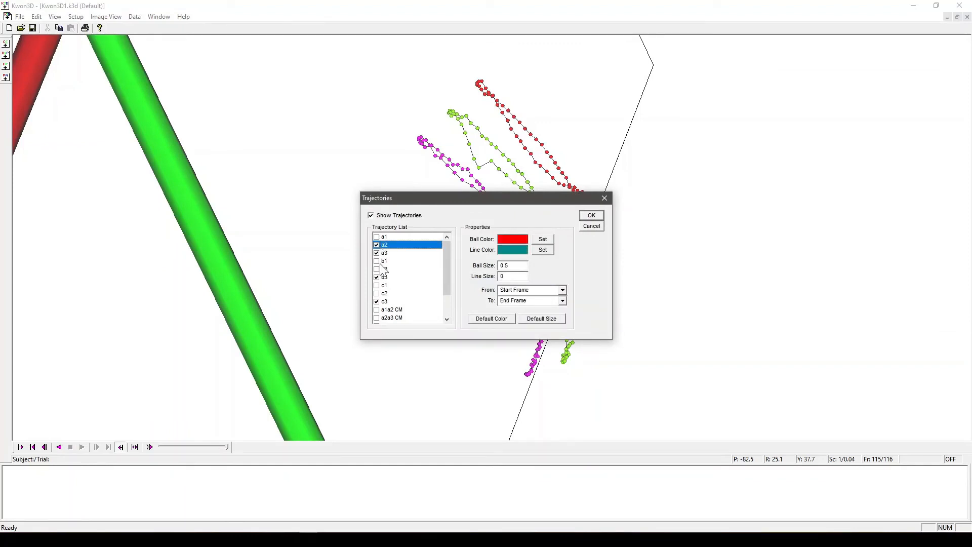
left_click(377, 269)
left_click(377, 294)
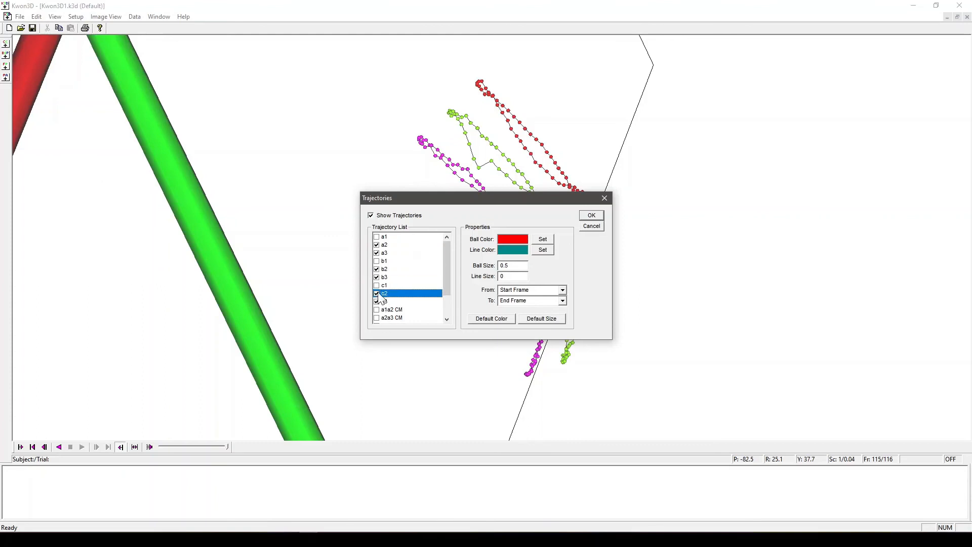
Step: Give the a2 trajectory a yellow ball color and a black line color
left_click(385, 245)
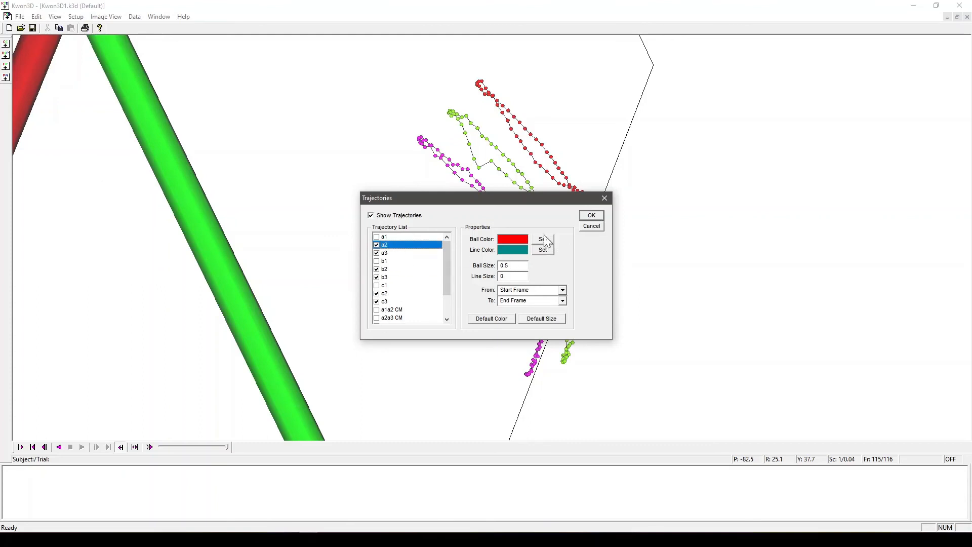
mouse_move(509, 198)
left_mouse_down()
mouse_move(723, 236)
mouse_move(772, 101)
left_mouse_up()
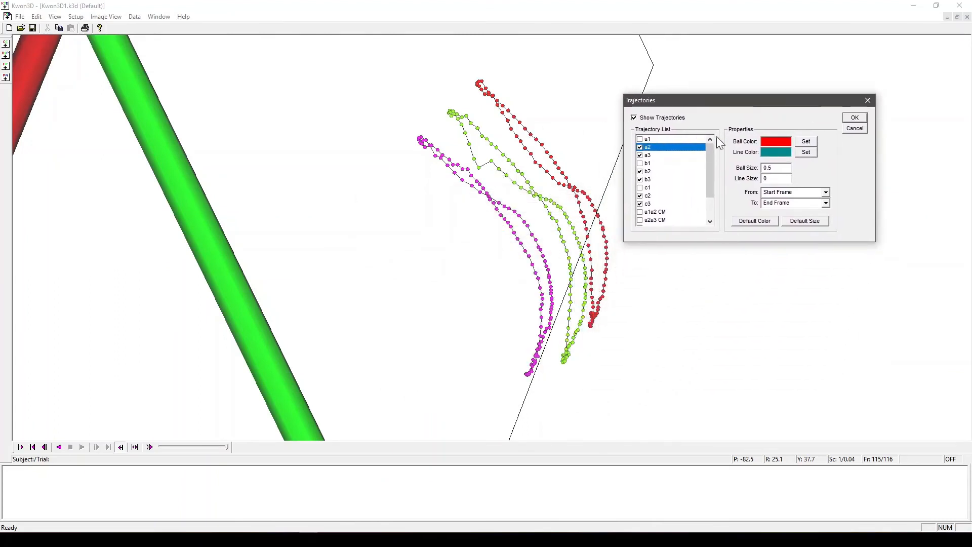
left_click_drag(748, 102, 717, 91)
left_click(775, 130)
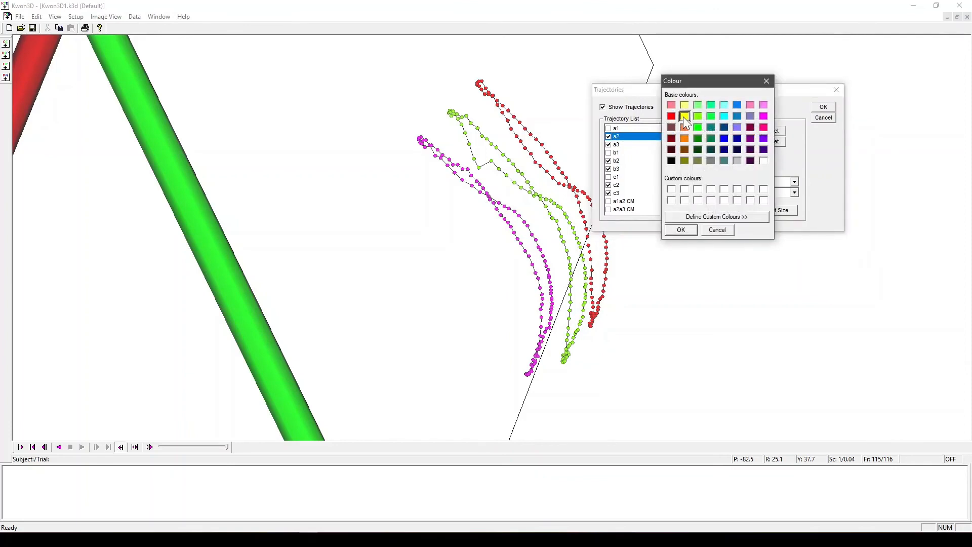
left_click(681, 230)
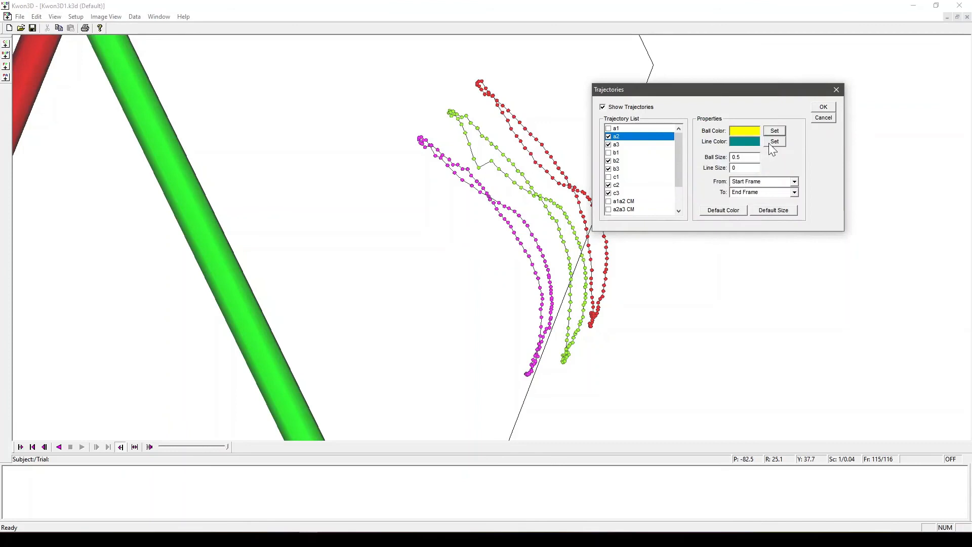
left_click(774, 141)
left_click(671, 160)
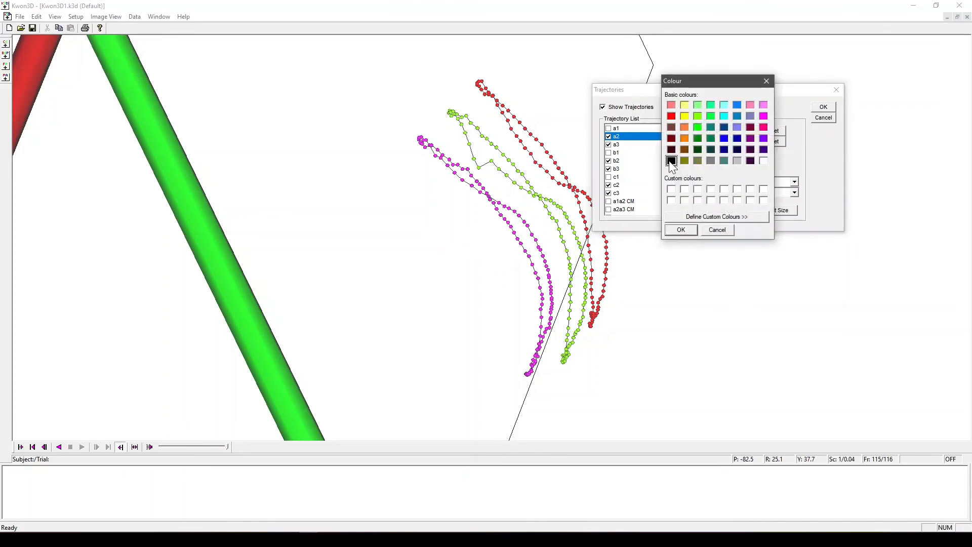
left_click(681, 230)
left_click_drag(747, 157, 717, 164)
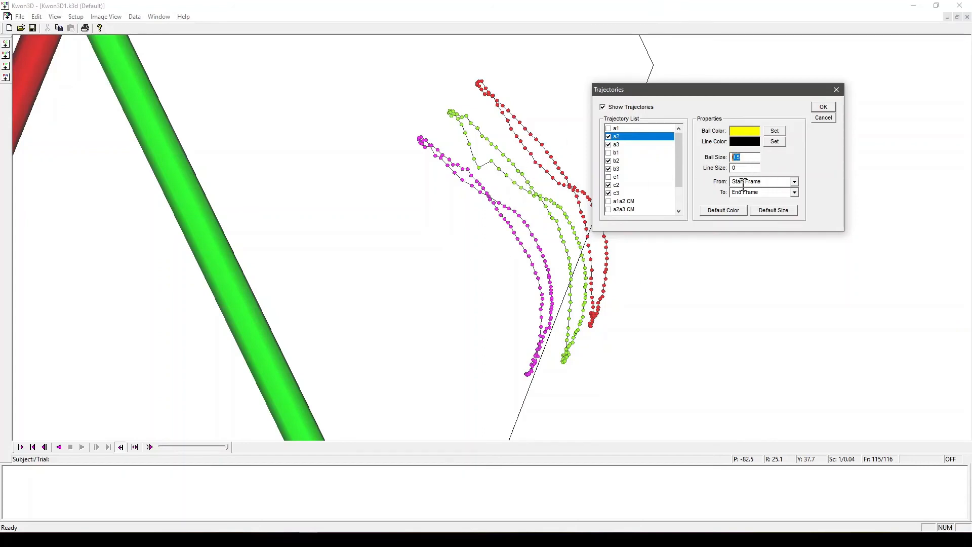
Step: Give the b2 trajectory a light cyan ball color and a black line color
left_click(618, 161)
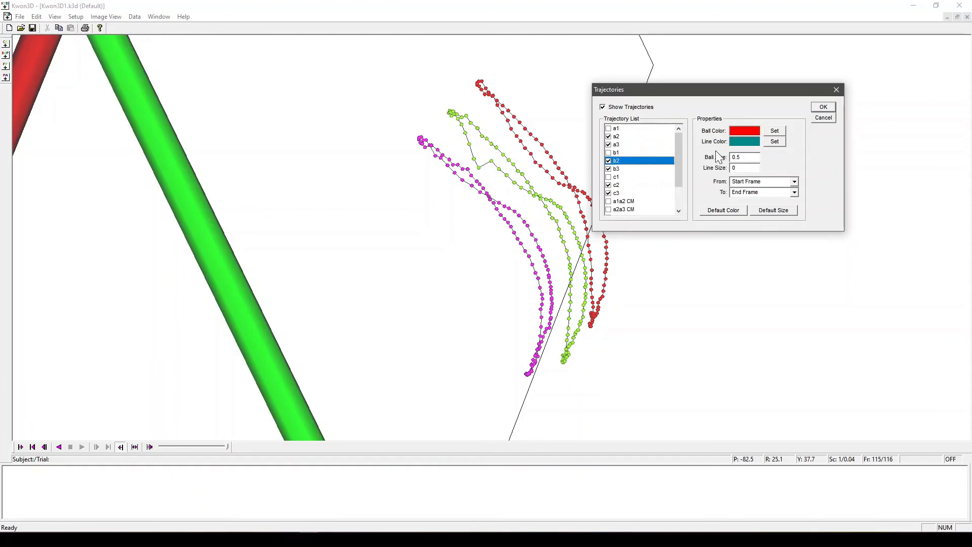
left_click(775, 133)
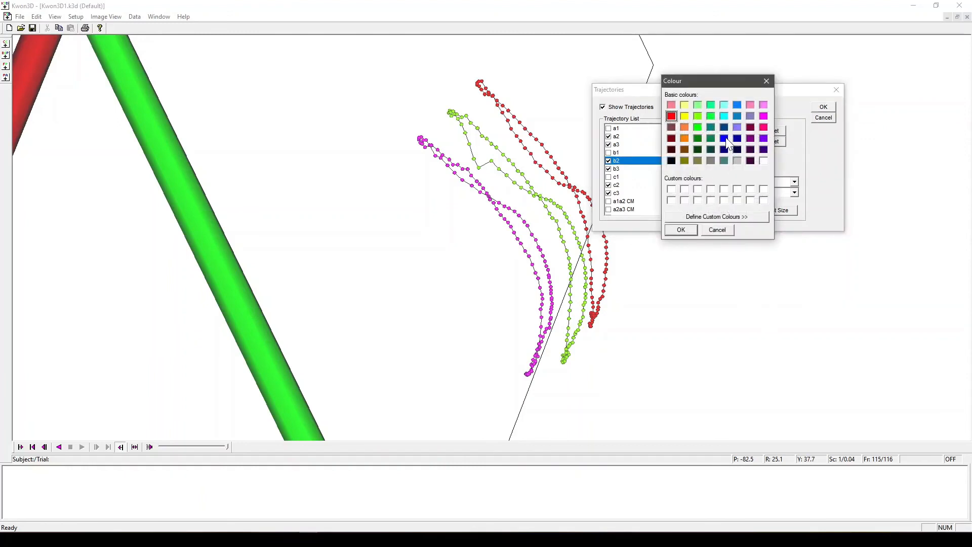
left_click(723, 104)
left_click(681, 229)
left_click(774, 141)
left_click(672, 161)
left_click(681, 229)
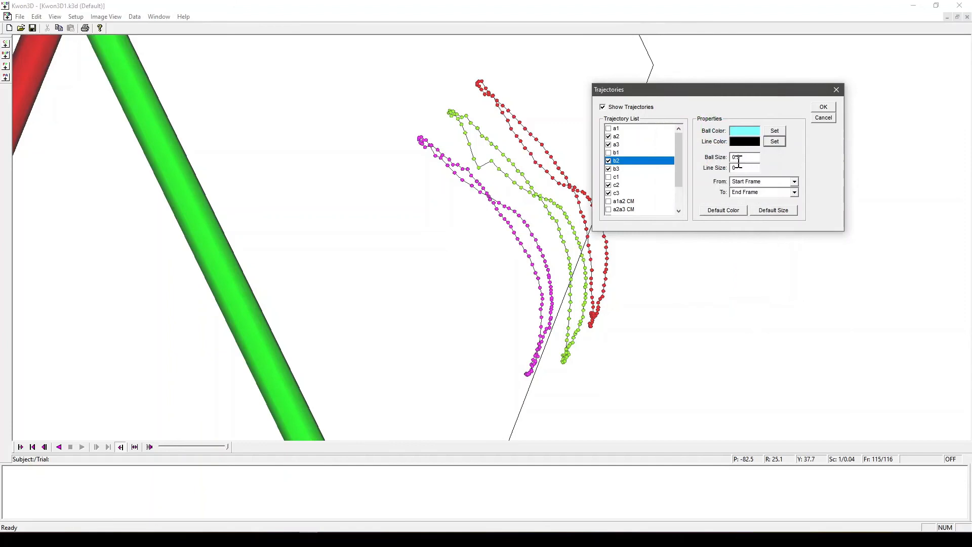
Step: Set the ball size of the a2 and b2 trajectories to 0.1, matching a3
left_click(622, 145)
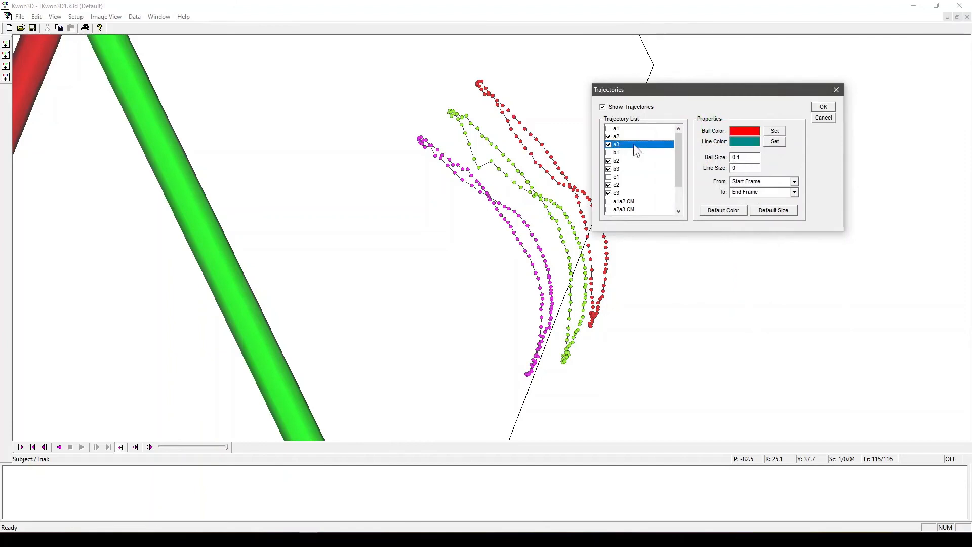
left_click(625, 137)
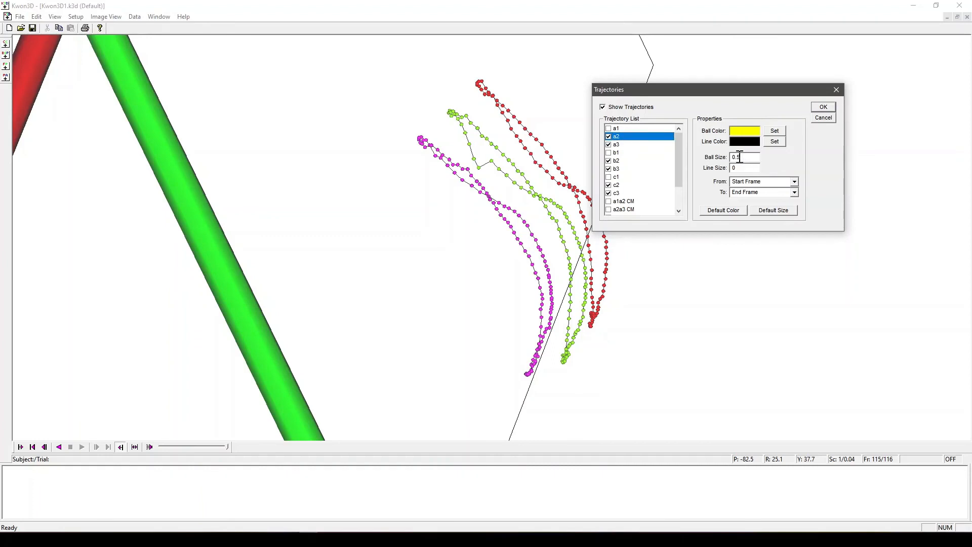
left_click(624, 161)
left_click(750, 158)
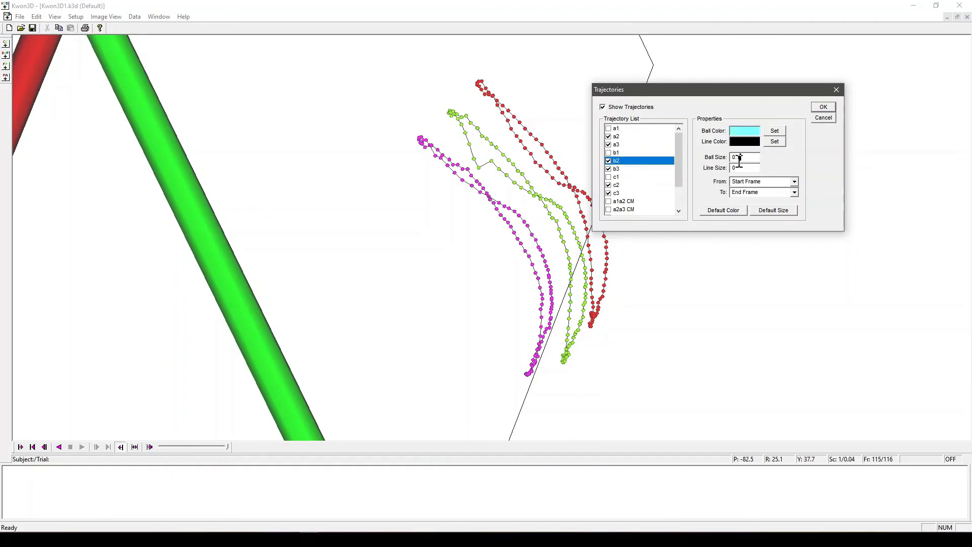
Step: Give the c2 trajectory brown balls of size 0.1 and a black line, and apply the trajectory settings
left_click(627, 184)
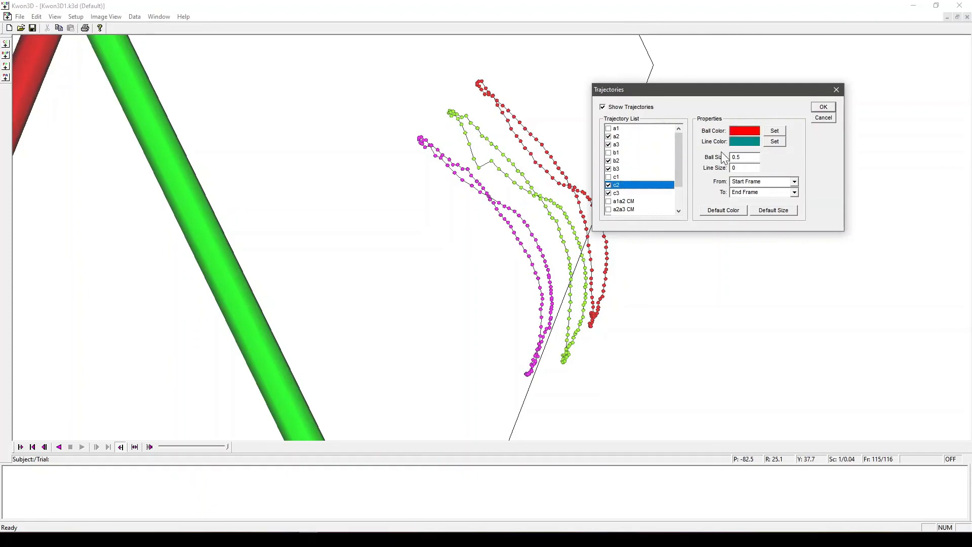
left_click(774, 133)
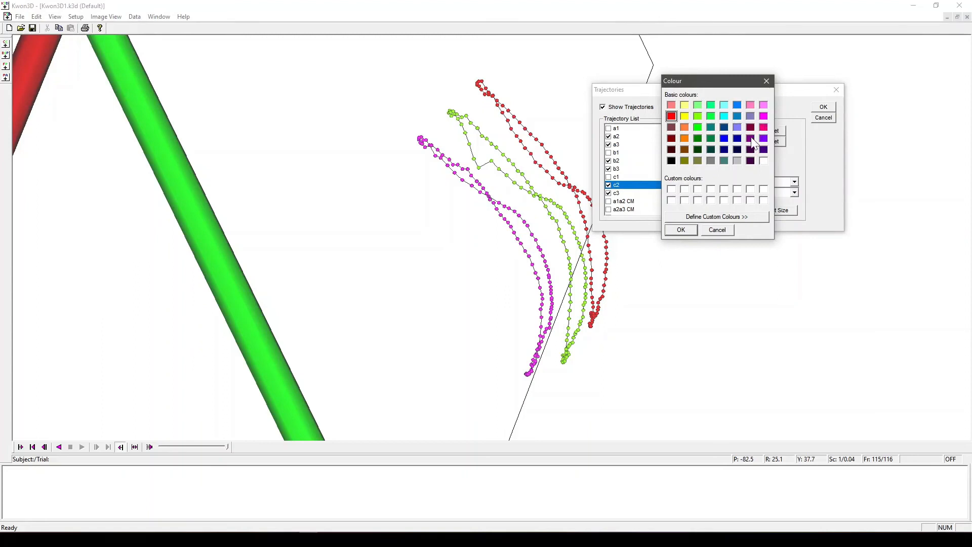
left_click(684, 148)
left_click(697, 229)
left_click(748, 158)
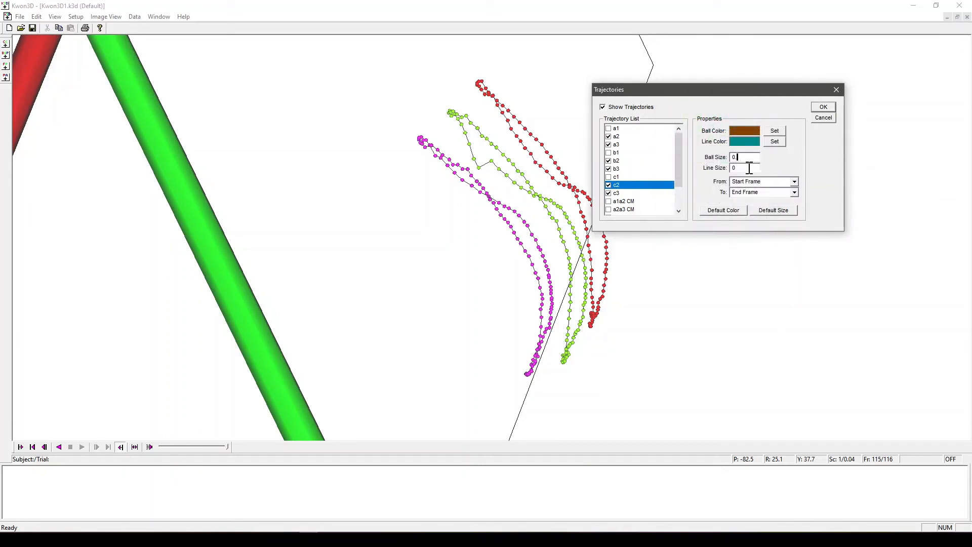
left_click(774, 142)
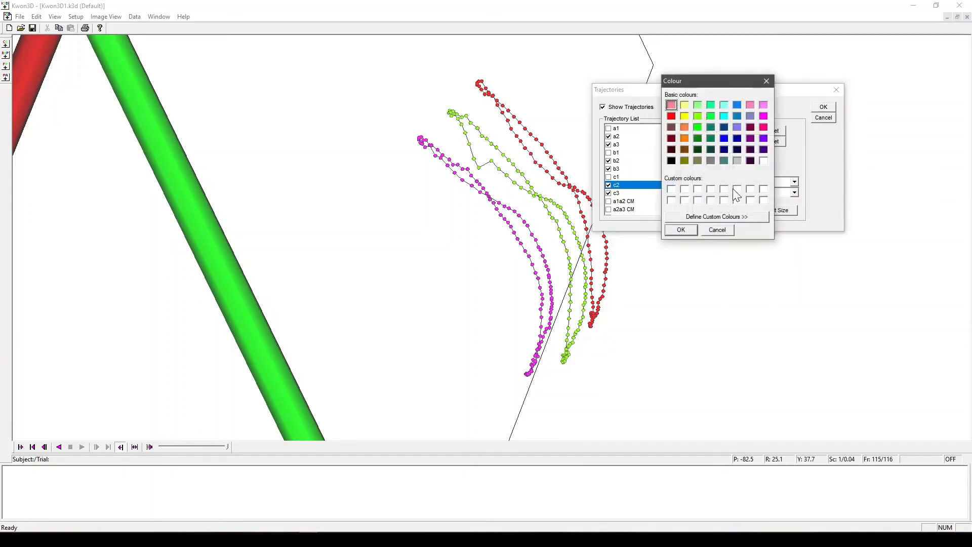
left_click(672, 160)
left_click(681, 229)
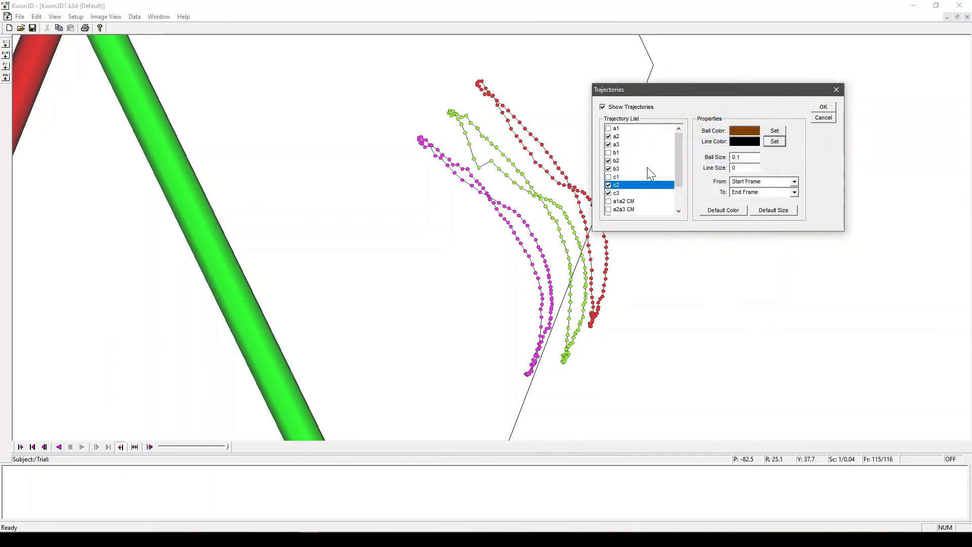
left_click(629, 160)
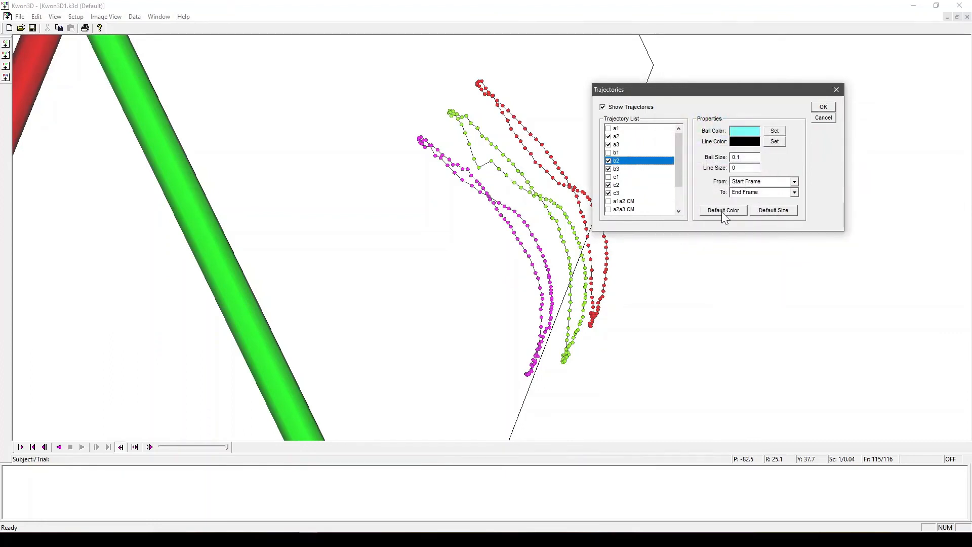
Step: Play the motion forward and examine the six marker trajectories against the axes from several viewing angles
left_click_drag(607, 223, 706, 197)
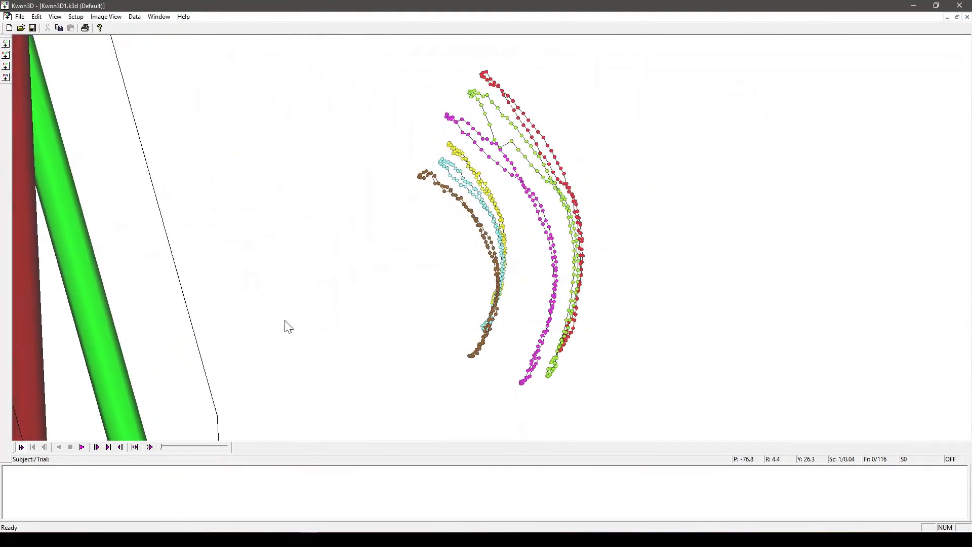
left_click_drag(312, 305, 106, 433)
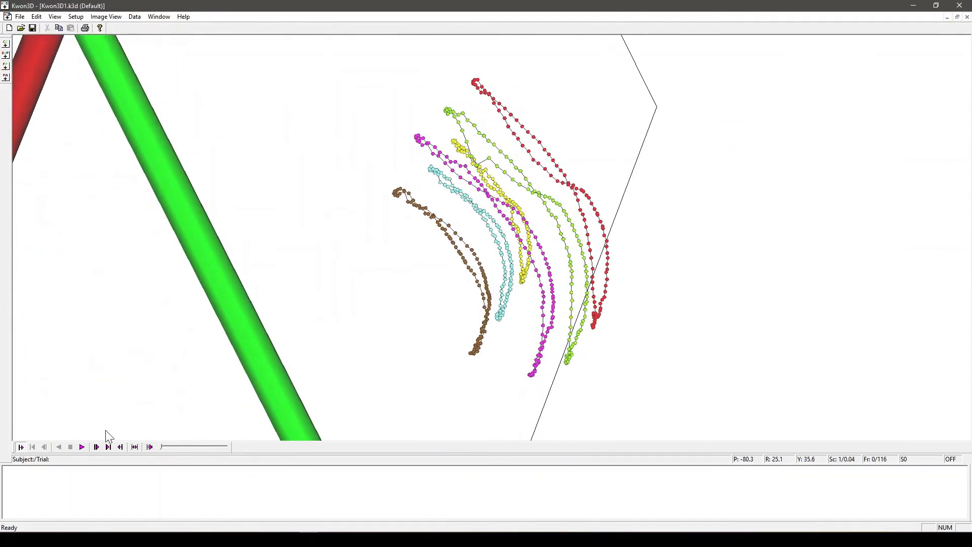
left_click(81, 447)
left_click_drag(282, 248, 347, 193)
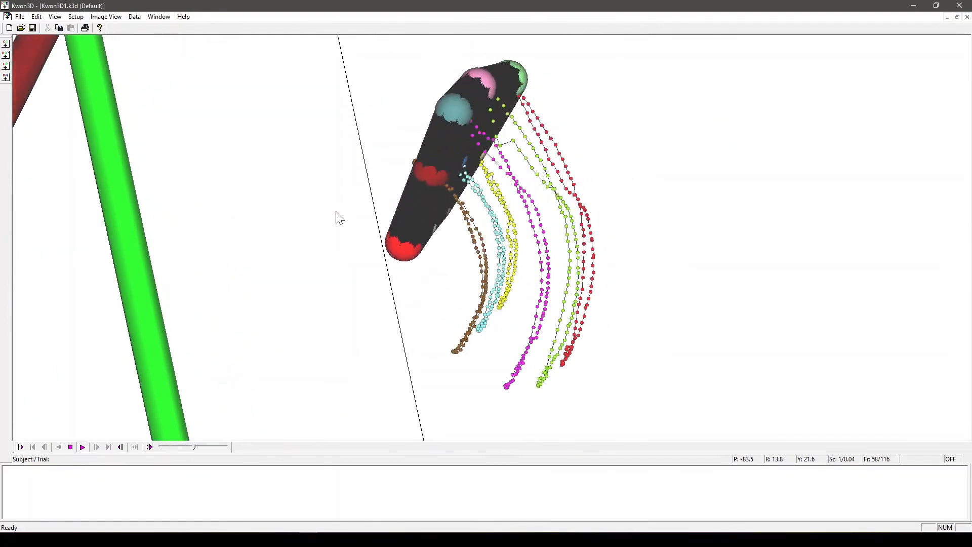
left_click_drag(308, 169, 677, 255)
left_click_drag(626, 340, 774, 184)
left_click_drag(541, 225, 837, 259)
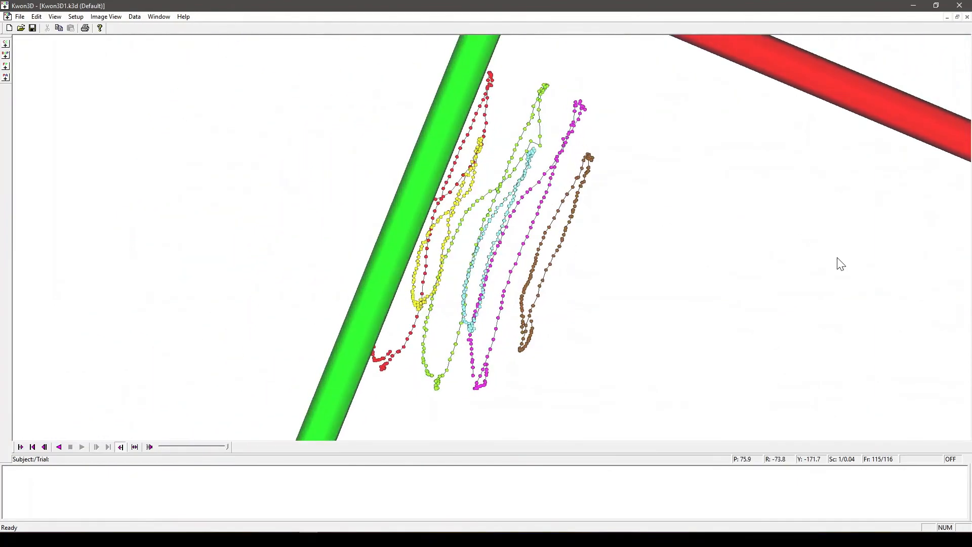
left_click_drag(512, 201, 489, 227)
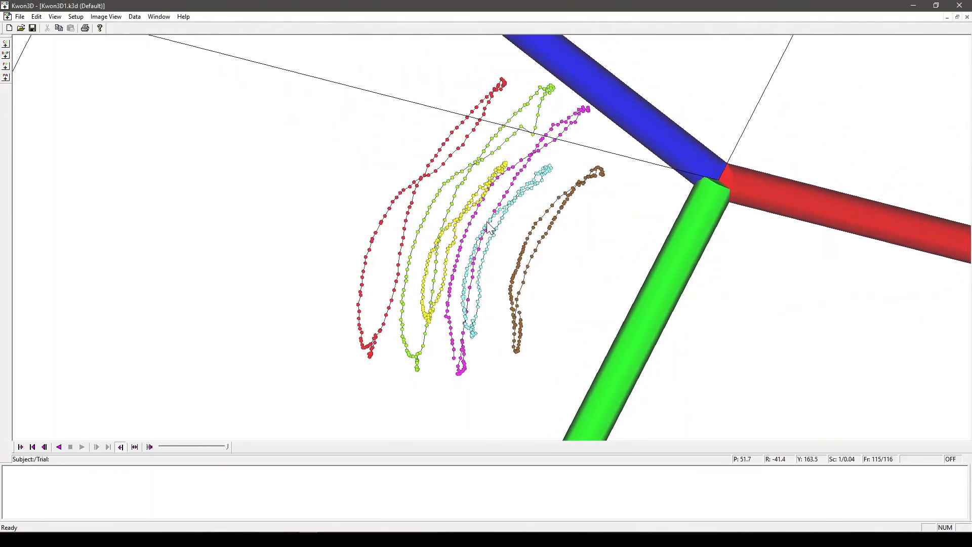
left_click_drag(582, 146, 488, 91)
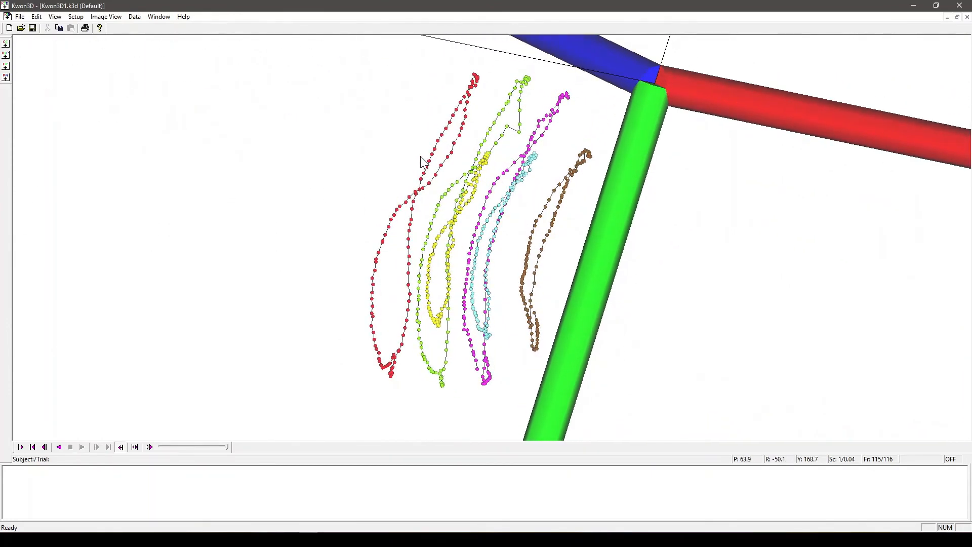